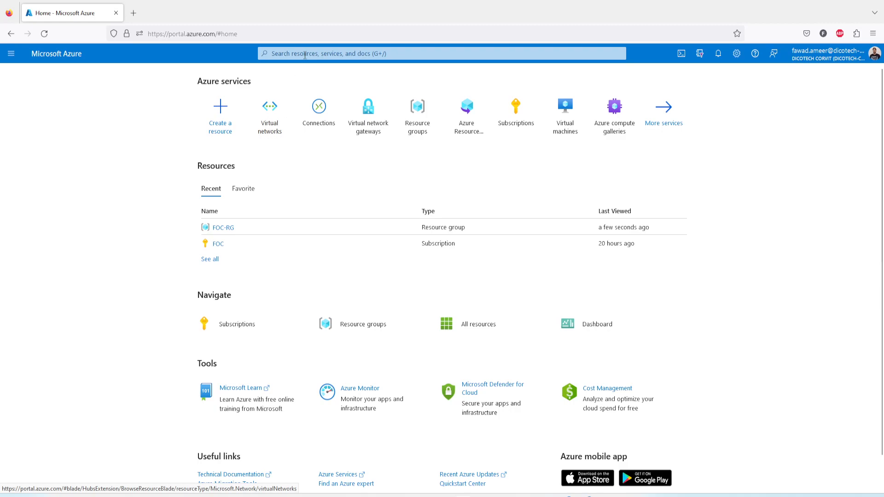
Start creating a new virtual network and name it vNetQatarCentral.
left_click(273, 129)
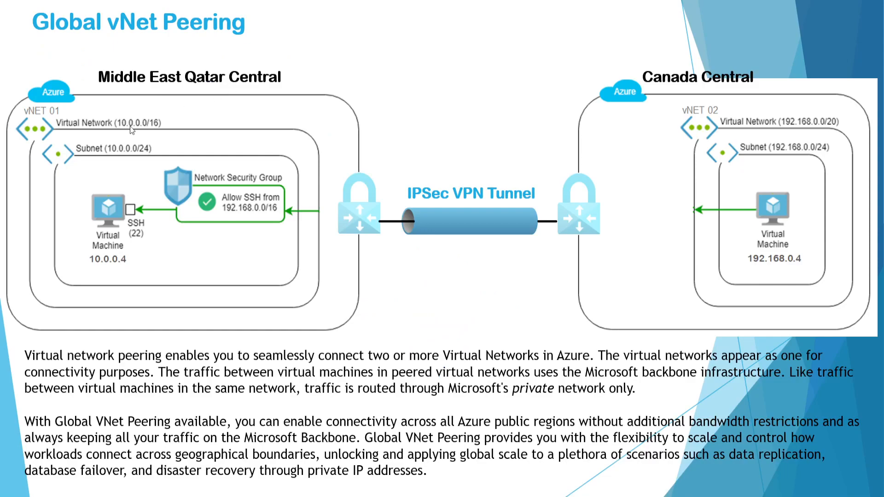
key("alt+Tab")
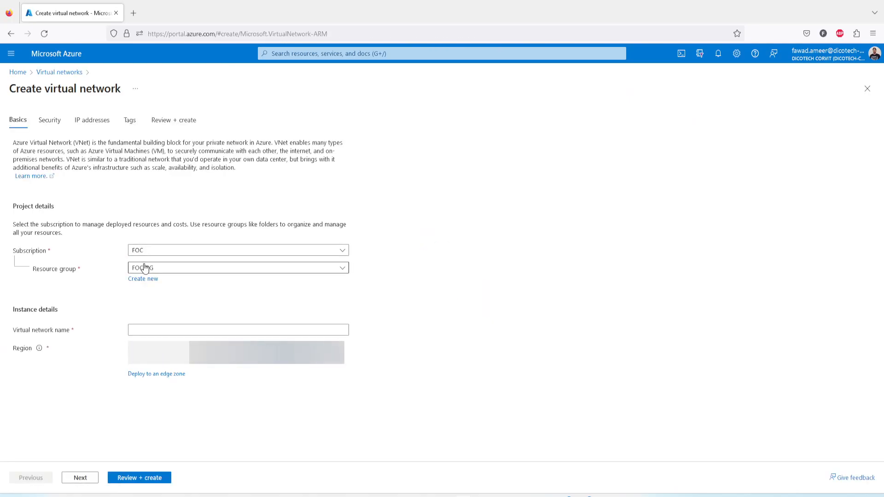
left_click(162, 331)
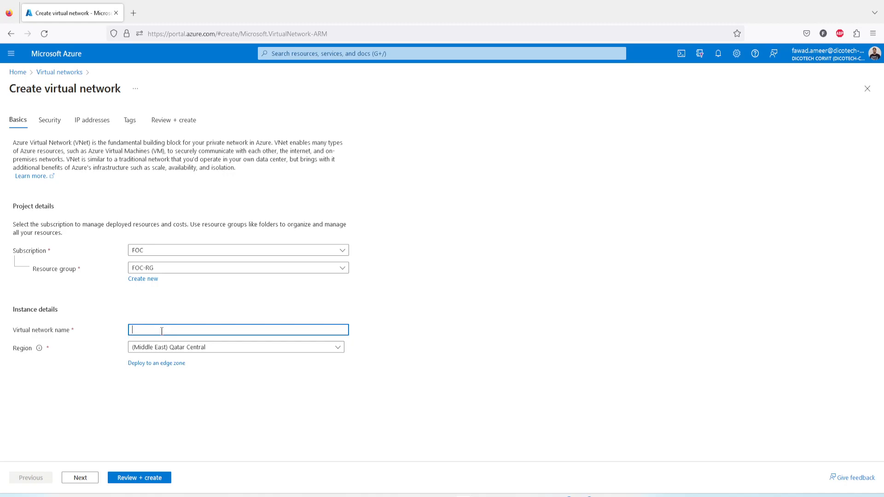
type("vNetQatarCentral")
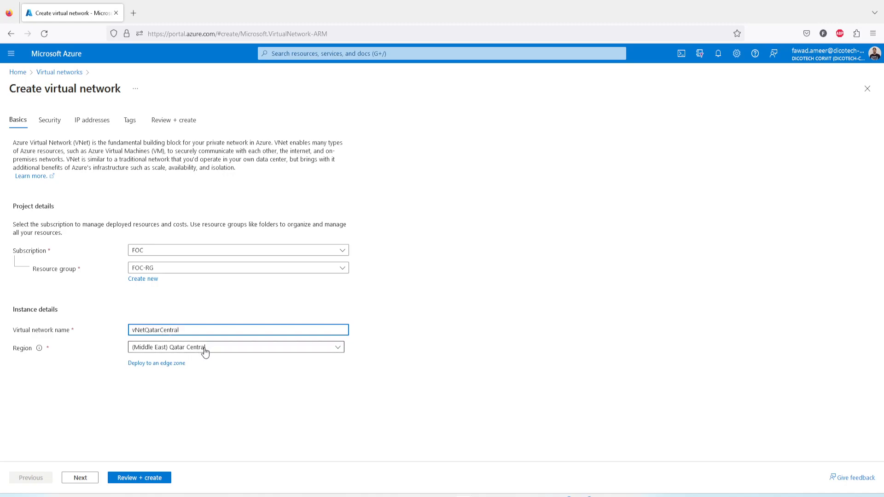
Rename the default subnet in the network's 10.0.0.0/16 address space as QatarSubnet and save it.
left_click(86, 479)
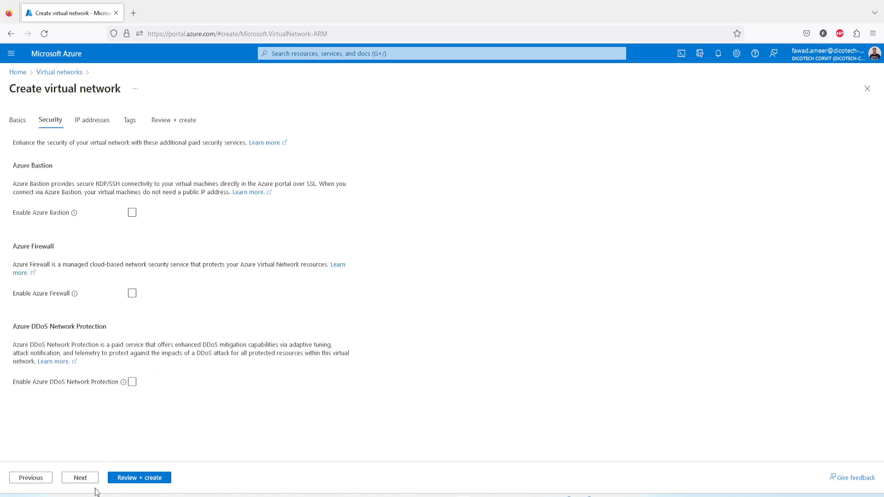
left_click(82, 481)
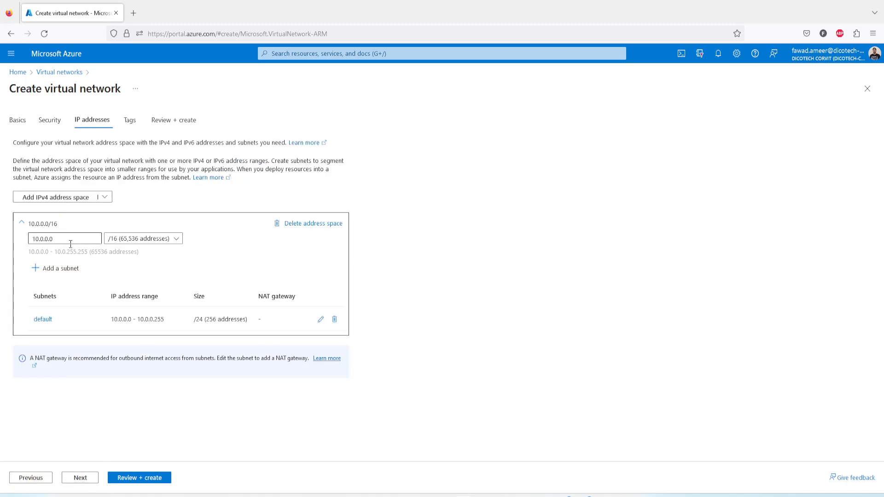
left_click(321, 323)
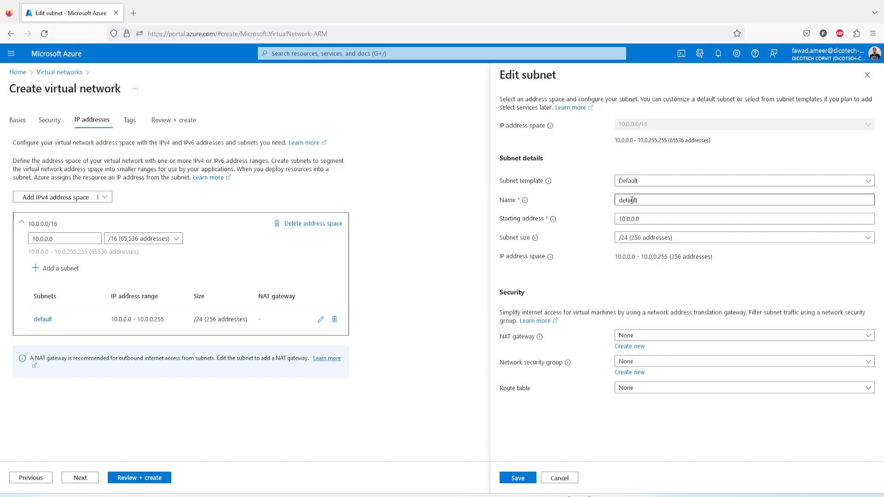
left_click(647, 200)
left_click_drag(643, 200, 597, 197)
type("QatarS")
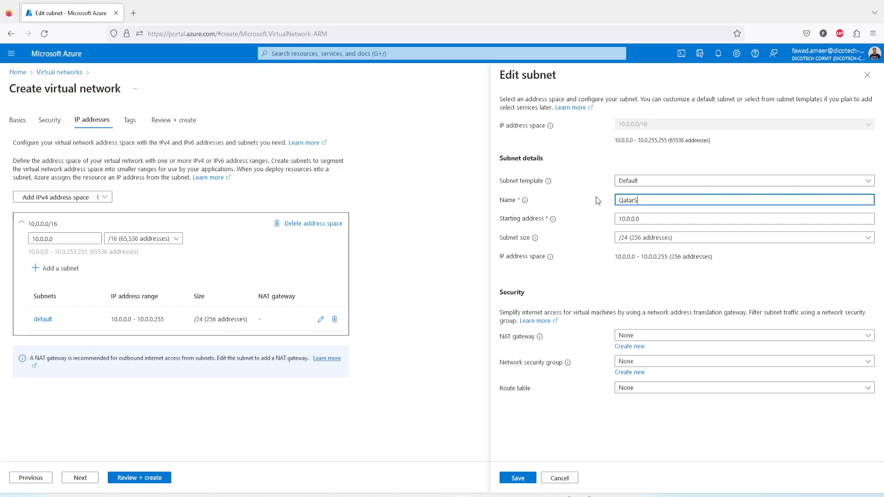
type("un=")
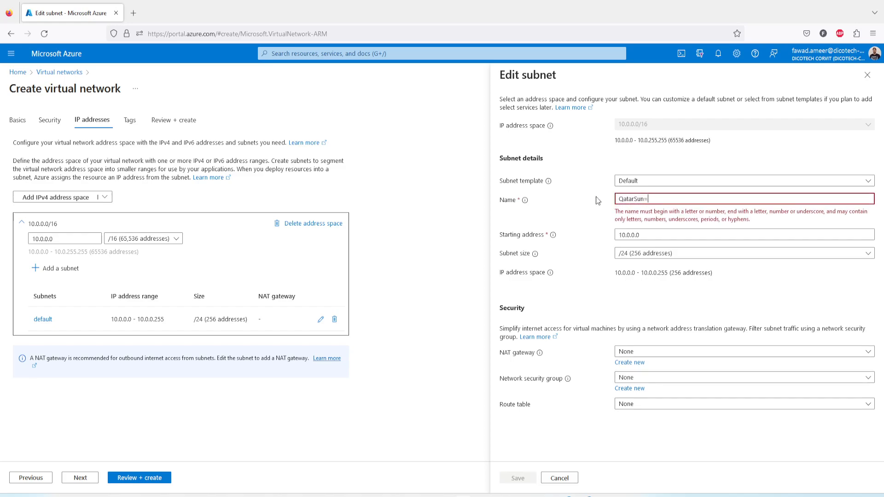
key("BackSpace")
key("BackSpace")
type("bnet")
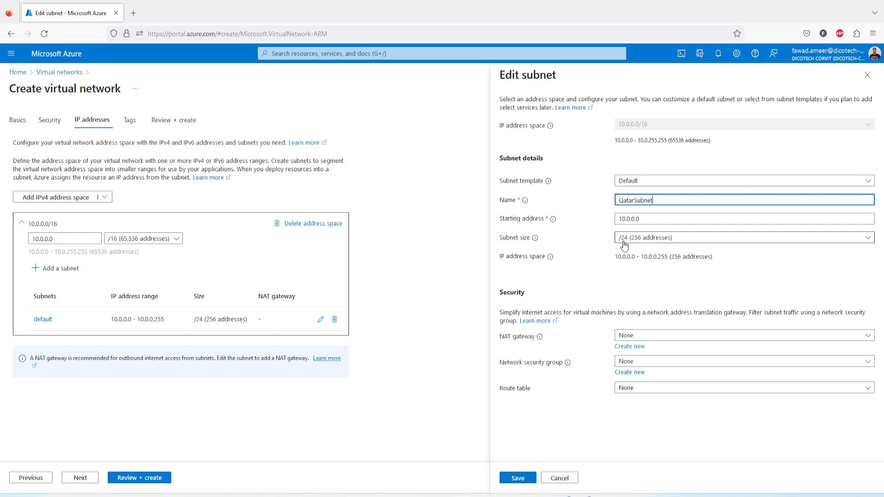
left_click(518, 478)
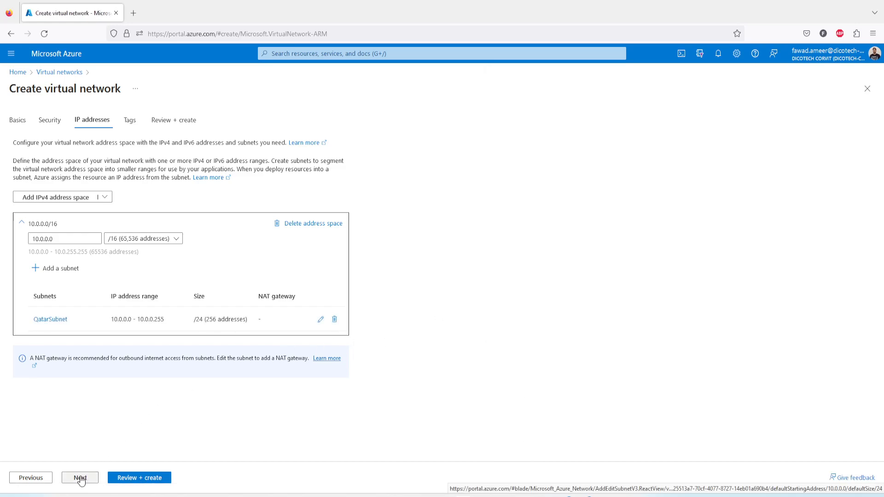
Review the name, region, address space and subnet of vNetQatarCentral, and create the network.
left_click(131, 479)
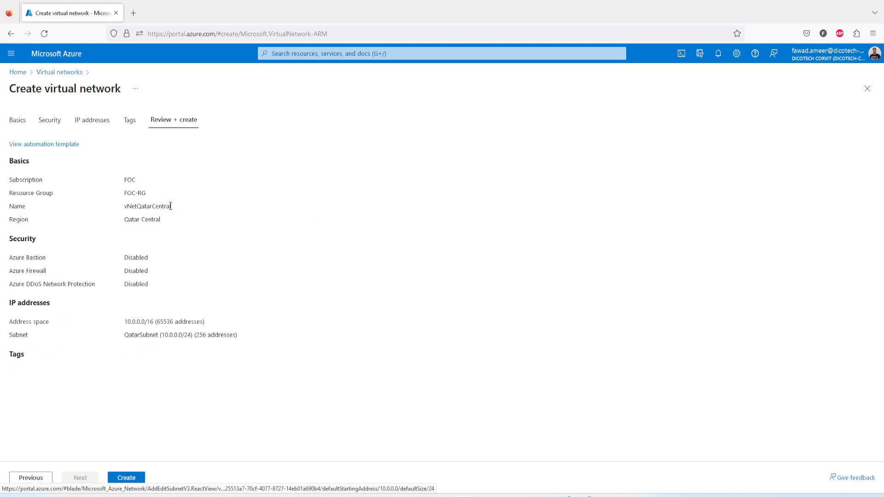
left_click_drag(127, 207, 181, 211)
left_click_drag(124, 220, 169, 229)
left_click_drag(125, 322, 192, 336)
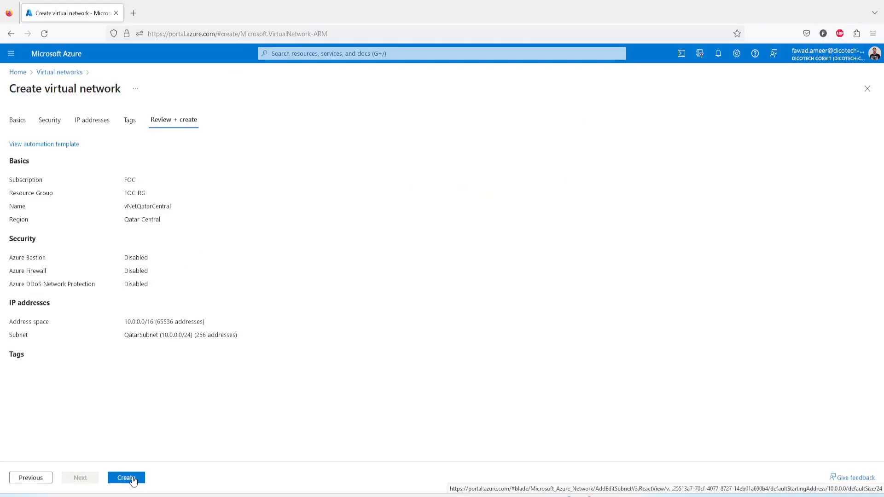
left_click(133, 479)
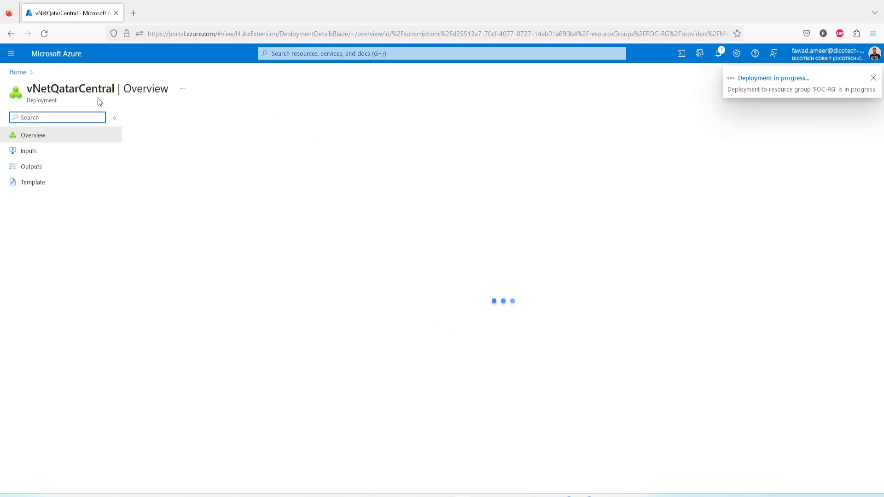
Return to the virtual networks list, check the deployment notification for vNetQatarCentral and refresh the list.
left_click(17, 73)
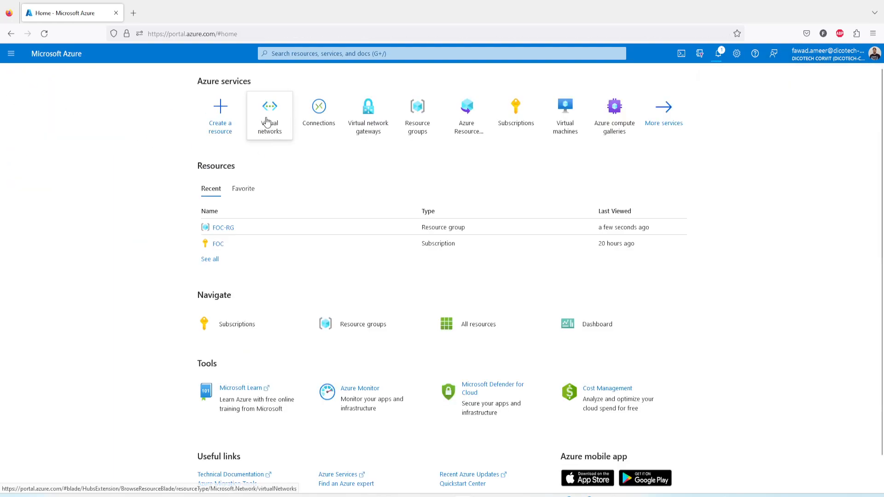
left_click(267, 120)
left_click(141, 122)
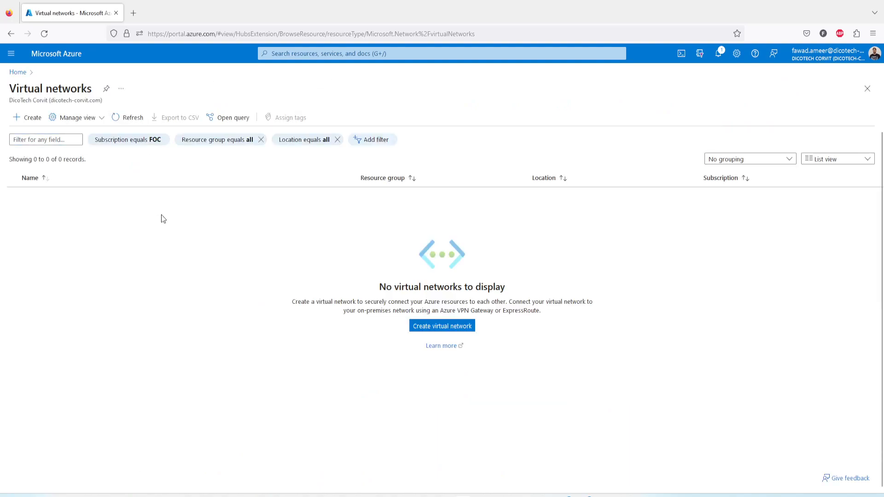
left_click(718, 54)
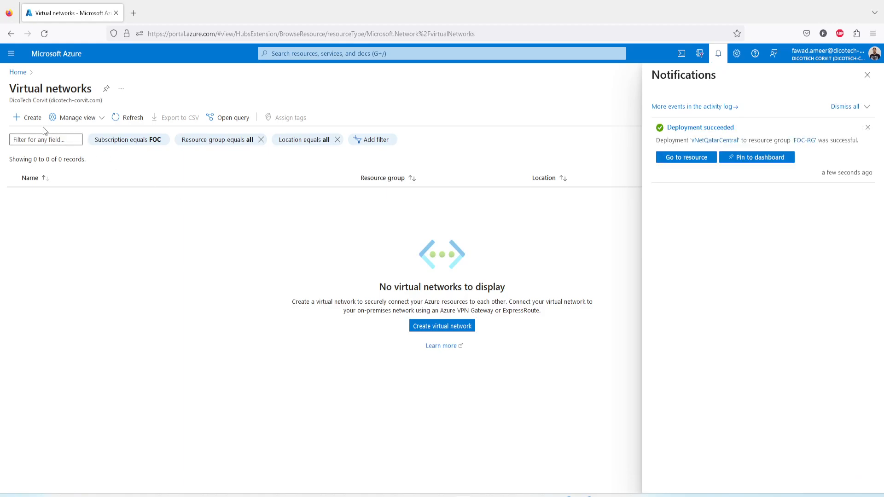
left_click(868, 75)
left_click(136, 123)
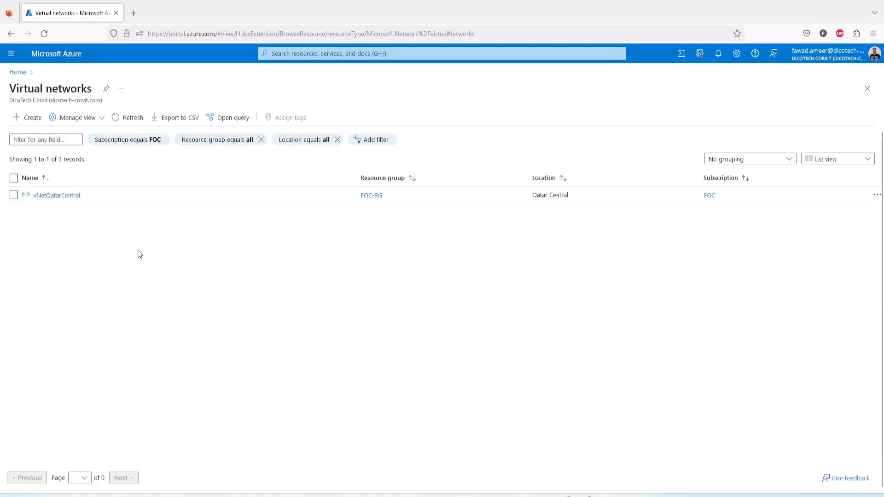
Start creating a second virtual network and name it vNETCanadaCentral.
left_click(37, 120)
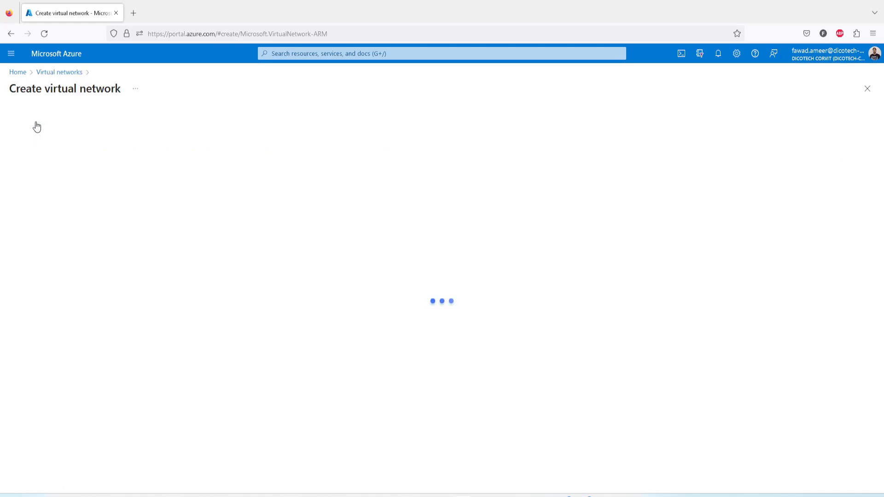
left_click(171, 332)
type("vNETCanada")
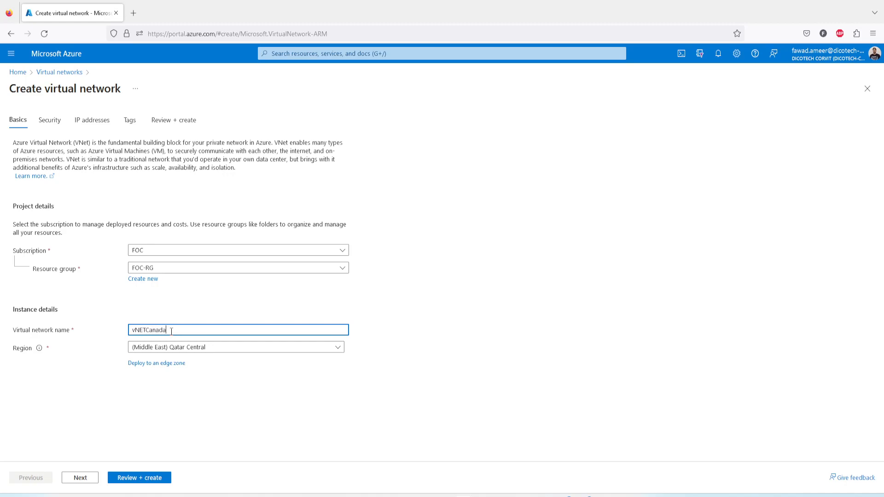
type("Central")
Set the region of the vNETCanadaCentral network to (Canada) Canada Central.
left_click(221, 349)
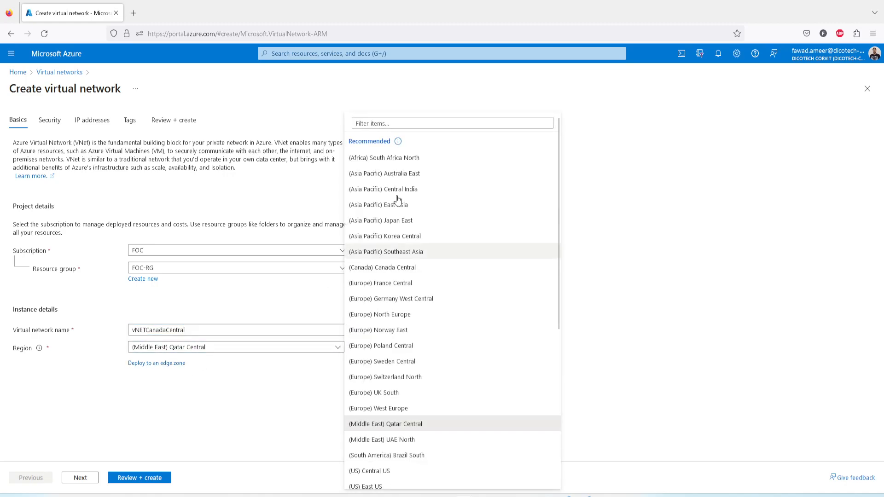
left_click(424, 123)
type("ca")
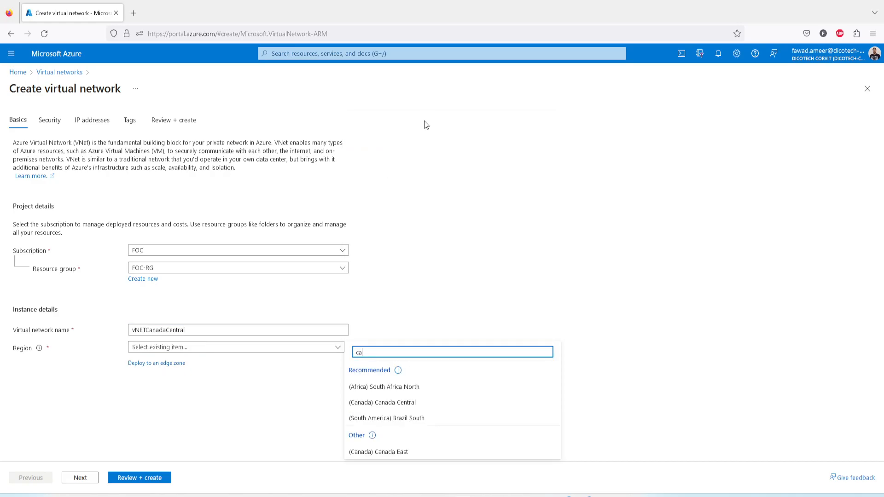
type("nad")
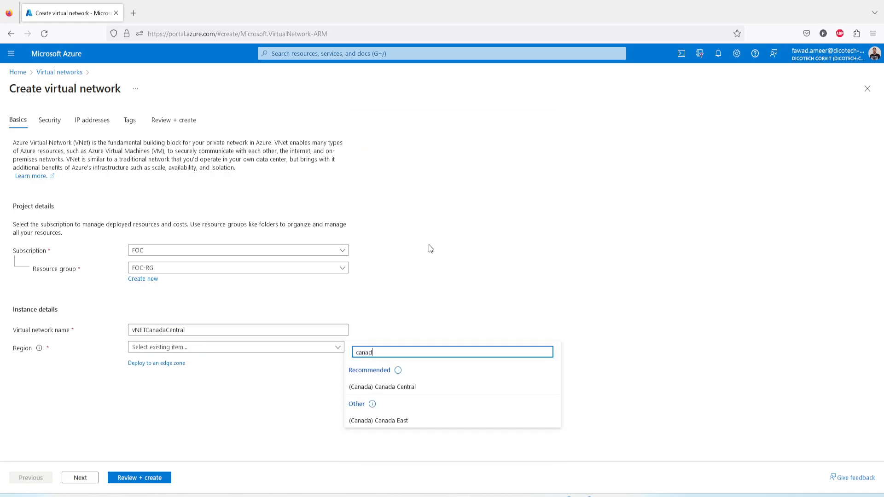
left_click(406, 393)
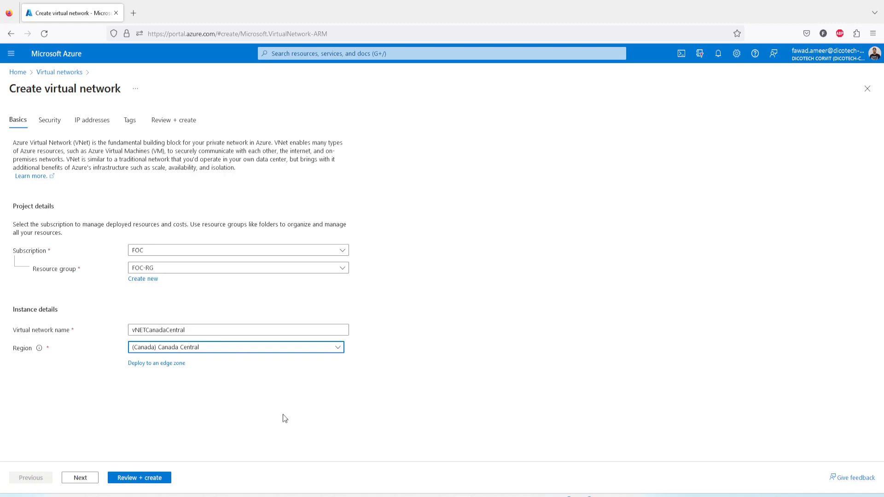
Delete the default 10.0.0.0/16 address space from the Canada network's IP addresses.
left_click(80, 479)
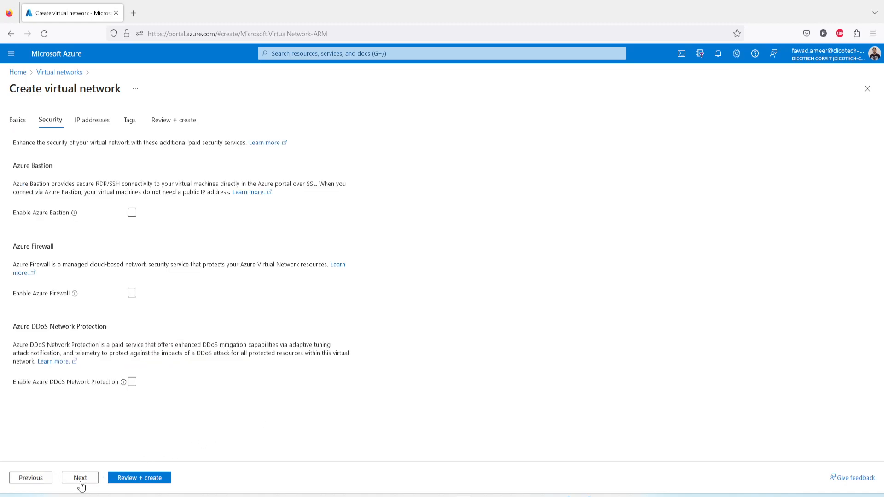
left_click(81, 479)
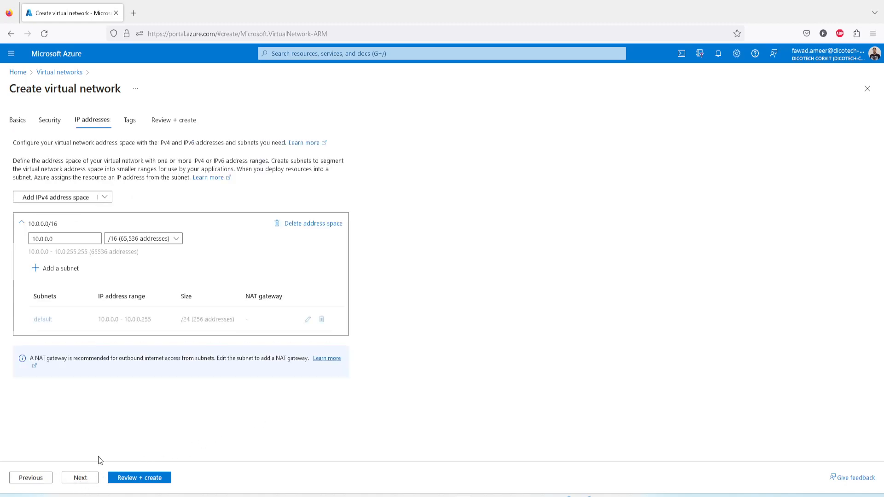
left_click(320, 224)
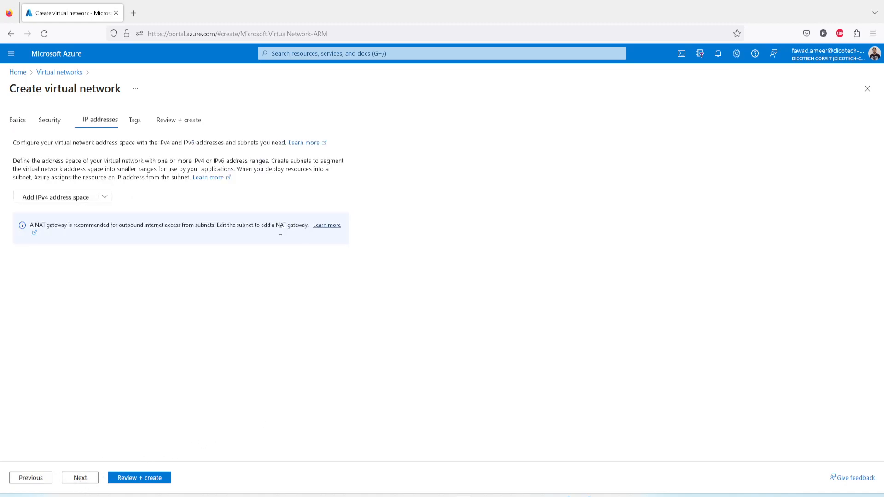
left_click(104, 197)
left_click(56, 213)
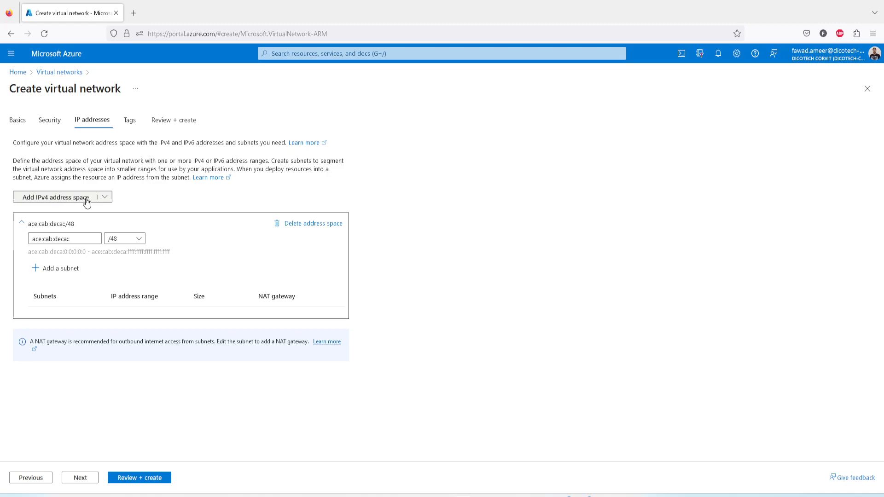
left_click(288, 225)
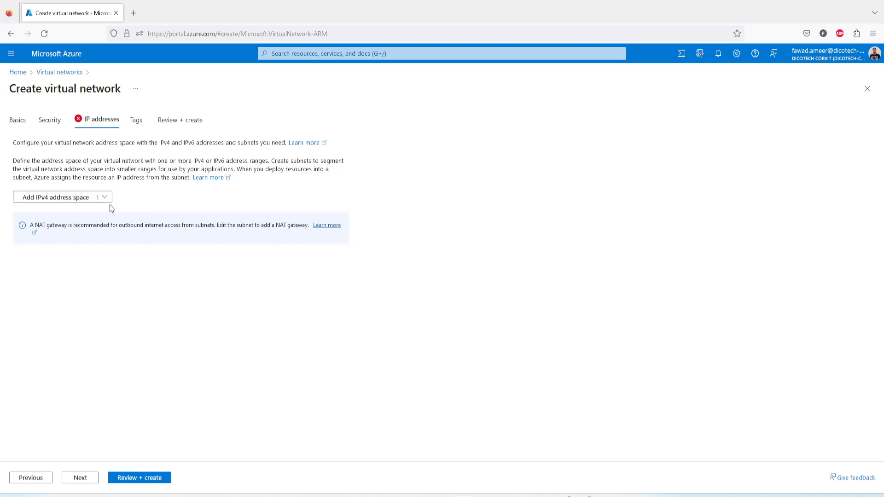
Add an IPv4 address space to the Canada network and set its starting address to 192.168.0.0.
left_click(105, 201)
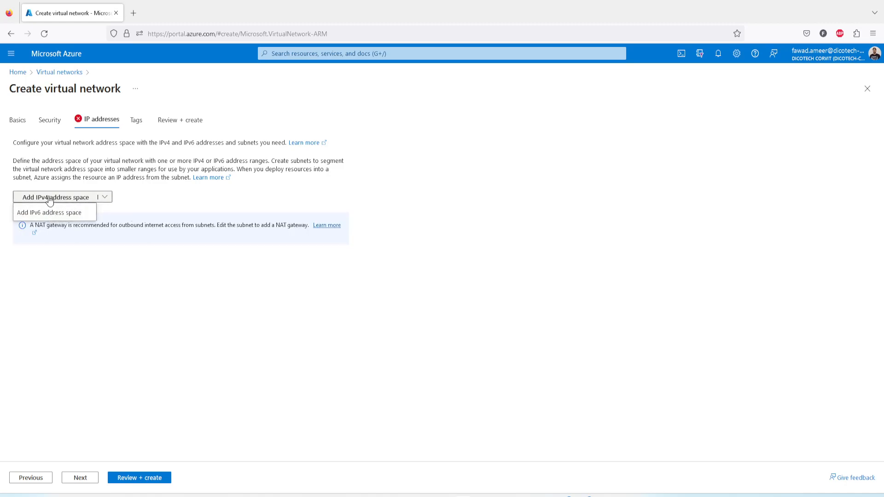
left_click(50, 199)
left_click(54, 240)
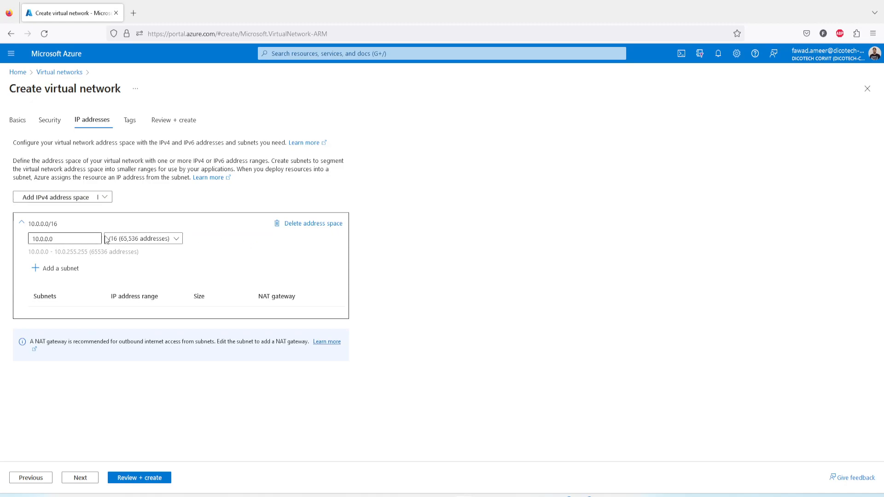
left_click(54, 240)
left_click_drag(61, 240, 27, 238)
type("192")
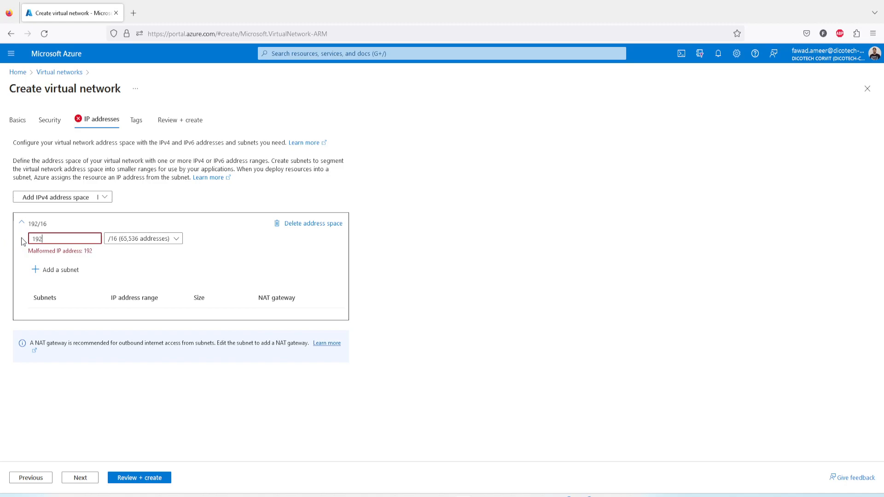
type(".168.0.0")
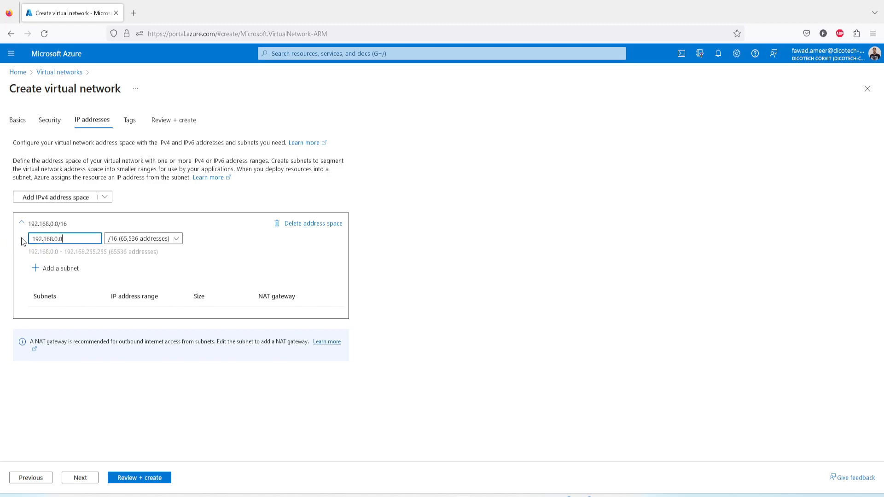
Add a subnet named CanadSubnet to the 192.168.0.0/16 address space of the Canada network.
left_click(54, 268)
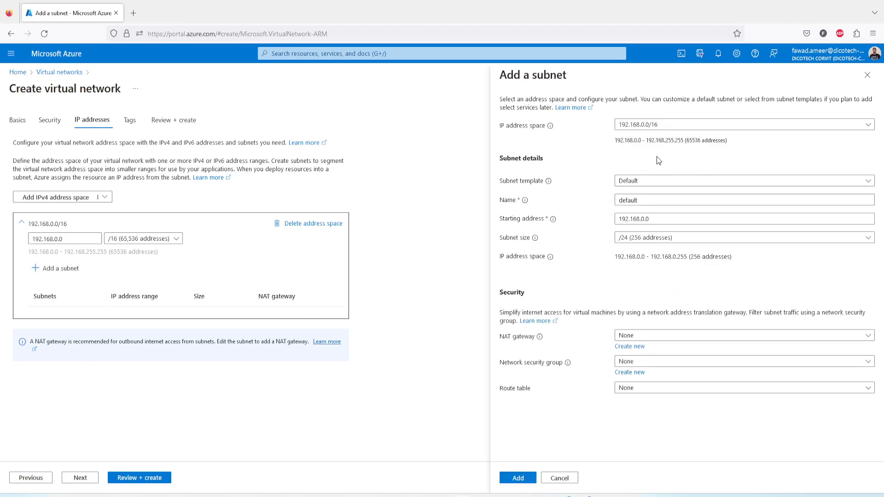
left_click(645, 201)
left_click_drag(641, 201, 601, 203)
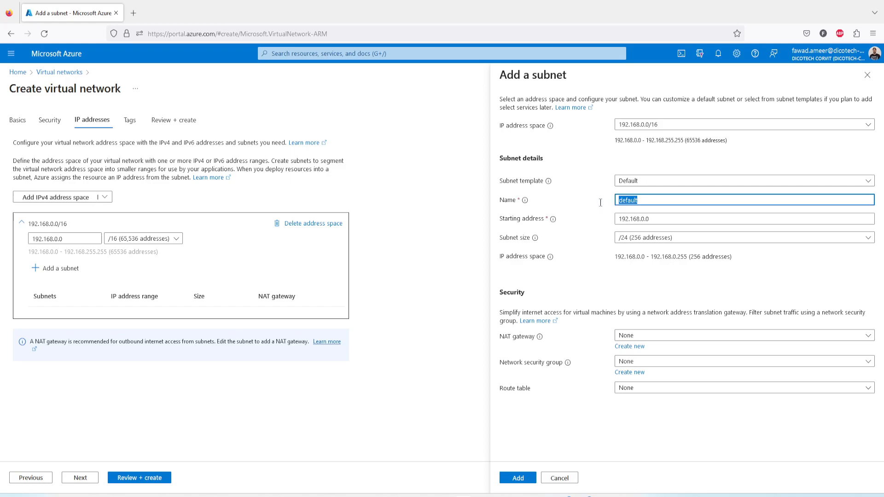
type("CanadSubnet")
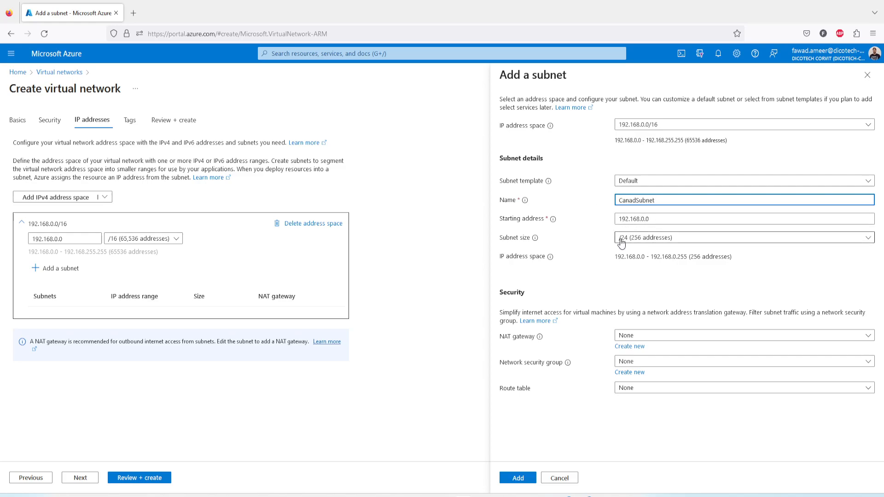
left_click(518, 479)
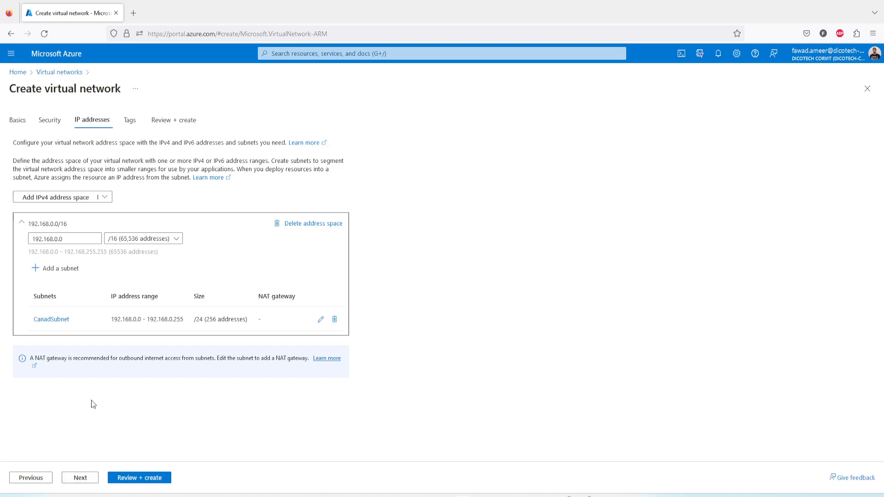
Switch the Canada network's address space size to /24 and back to /16.
left_click(141, 244)
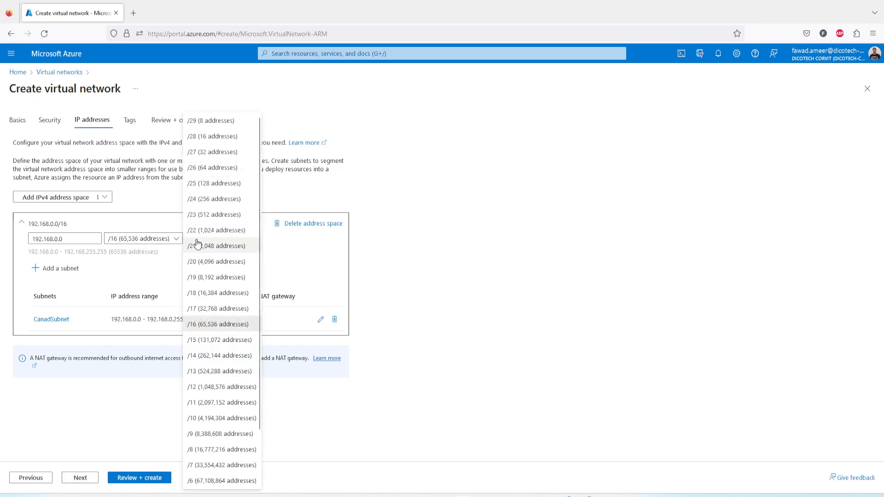
left_click(210, 201)
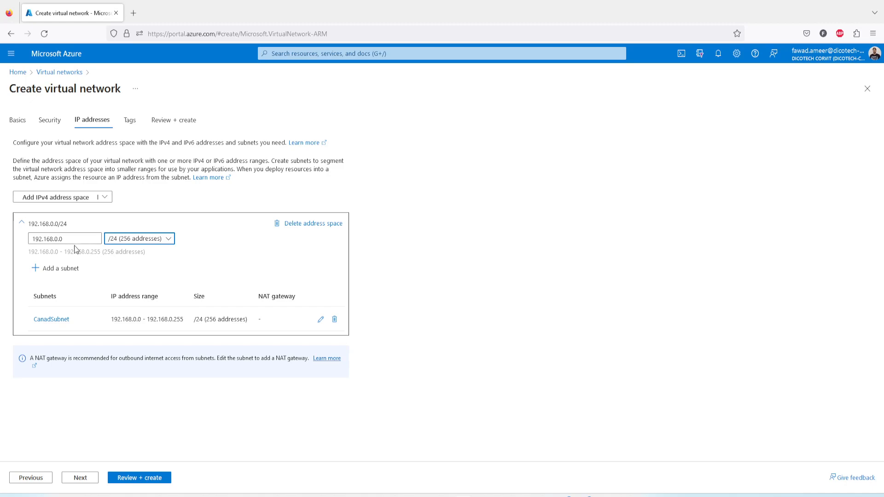
left_click(136, 244)
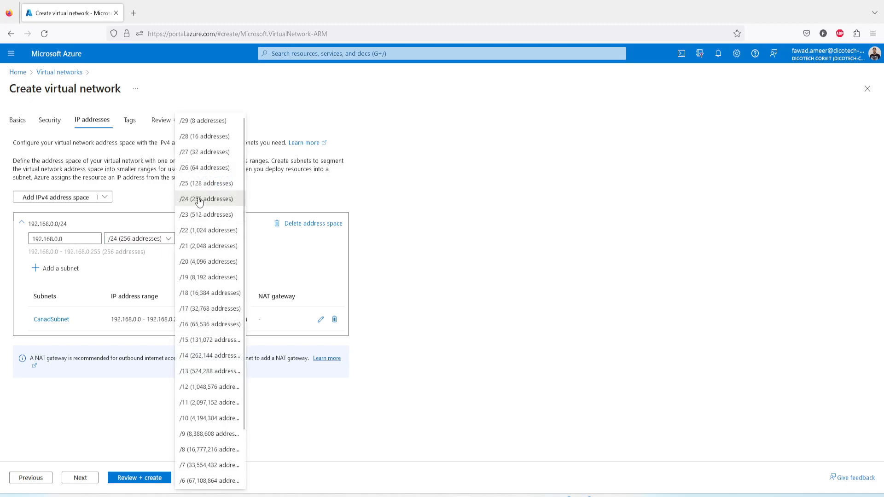
left_click(190, 325)
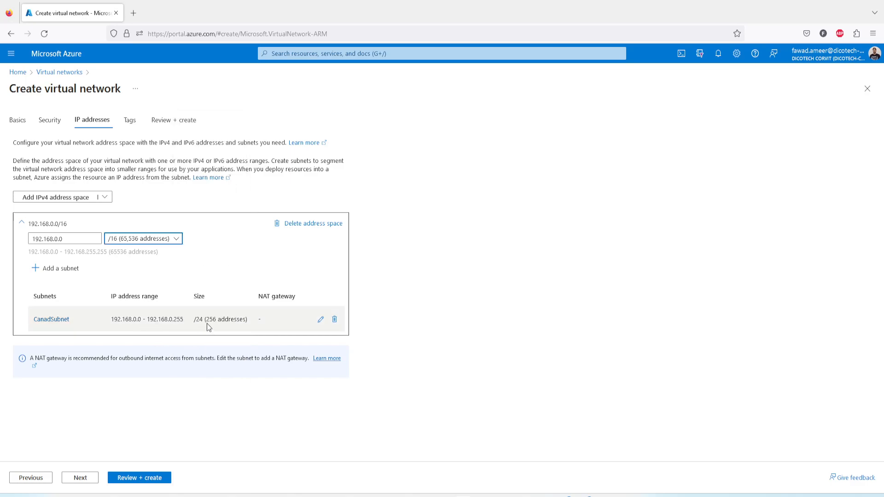
Review the vNETCanadaCentral settings, compare them with the peering diagram, and create the virtual network.
left_click(84, 477)
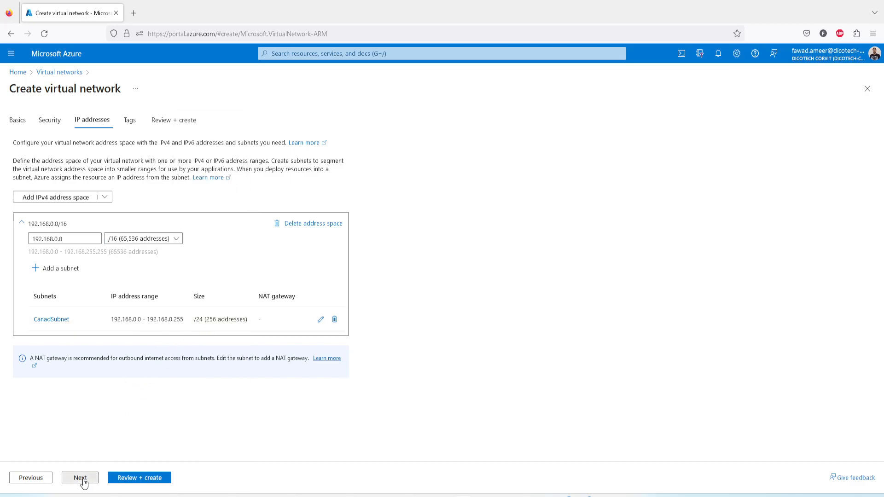
left_click(156, 483)
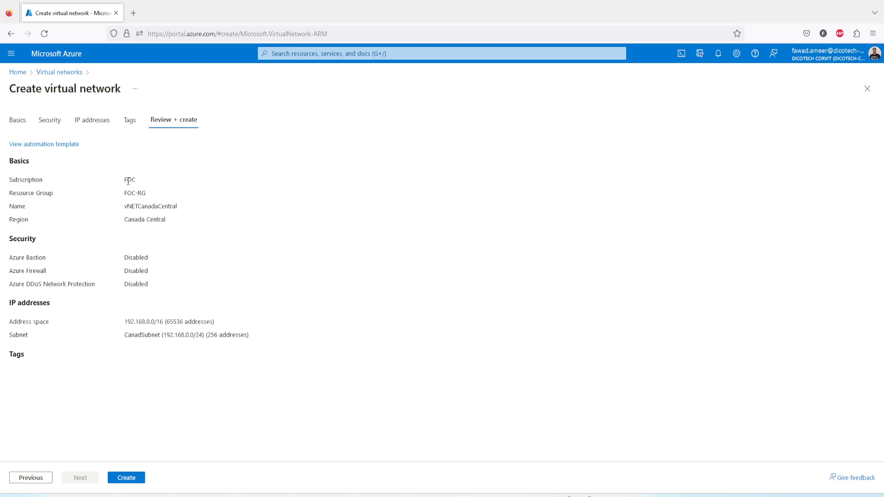
left_click_drag(125, 206, 188, 211)
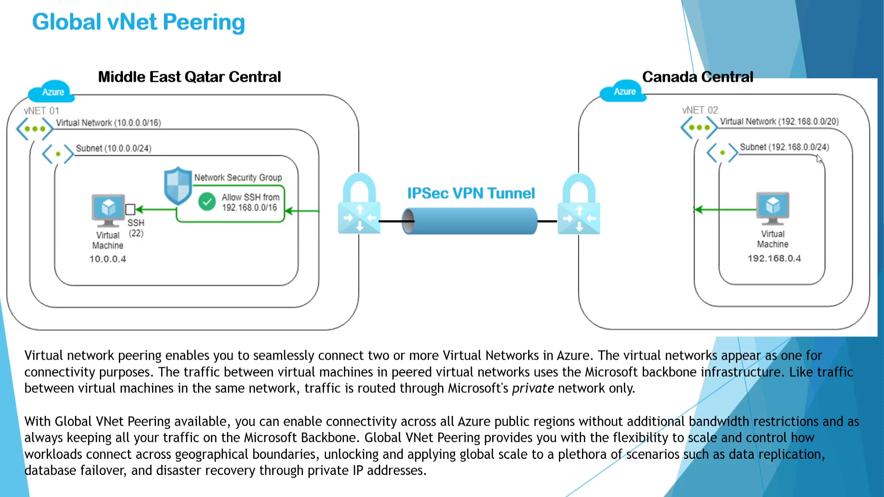
key("alt+Tab")
left_click(389, 204)
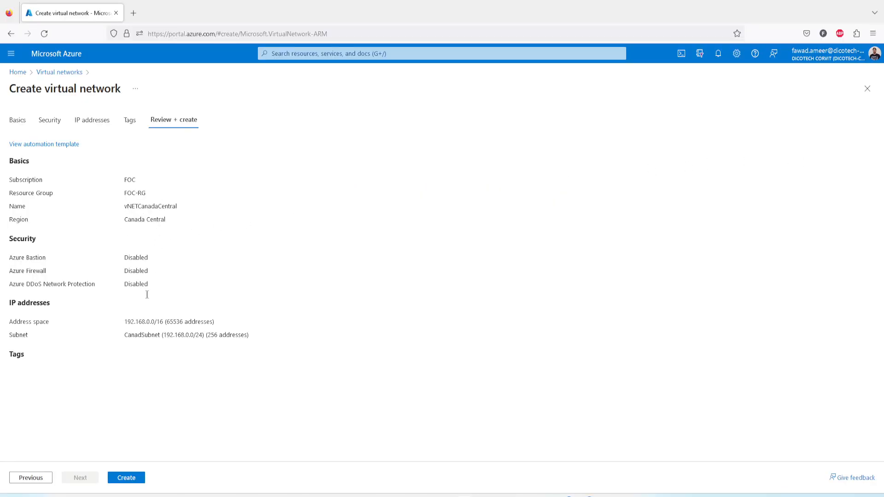
left_click_drag(174, 337, 214, 340)
left_click(211, 353)
left_click(133, 478)
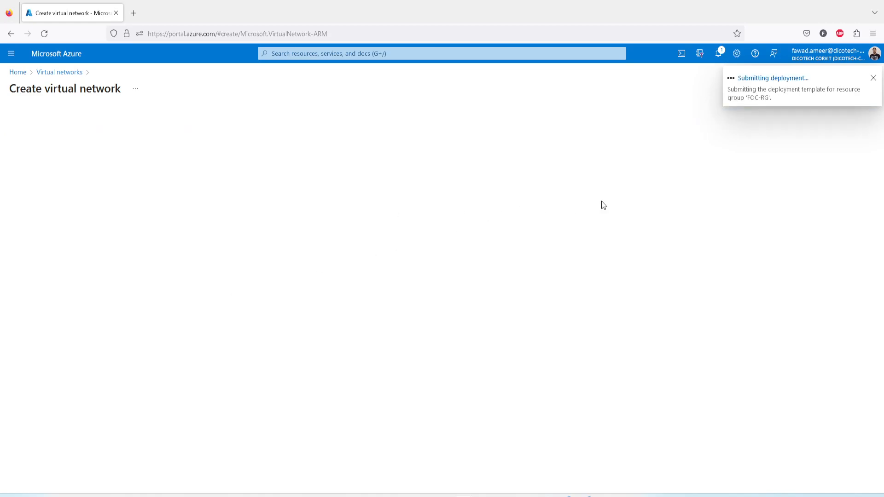
Refresh the list of virtual networks and check the deployment status and location of both networks.
left_click(22, 74)
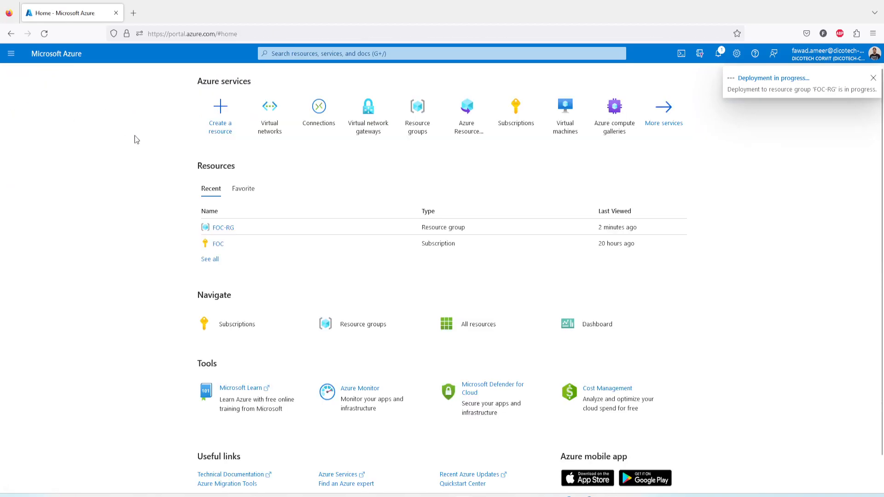
left_click(270, 129)
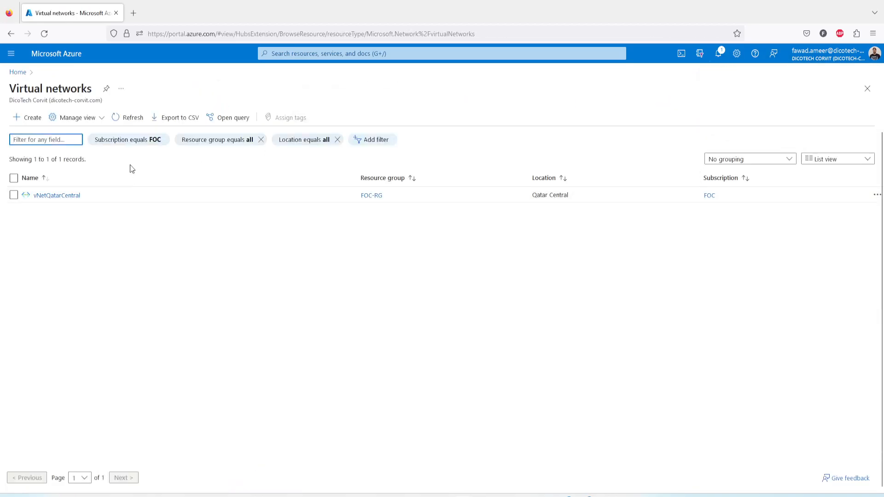
left_click(133, 119)
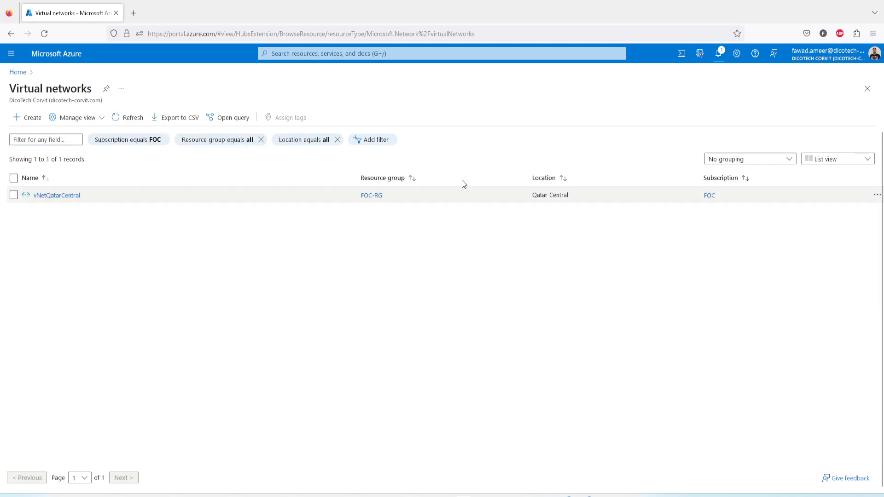
left_click(719, 54)
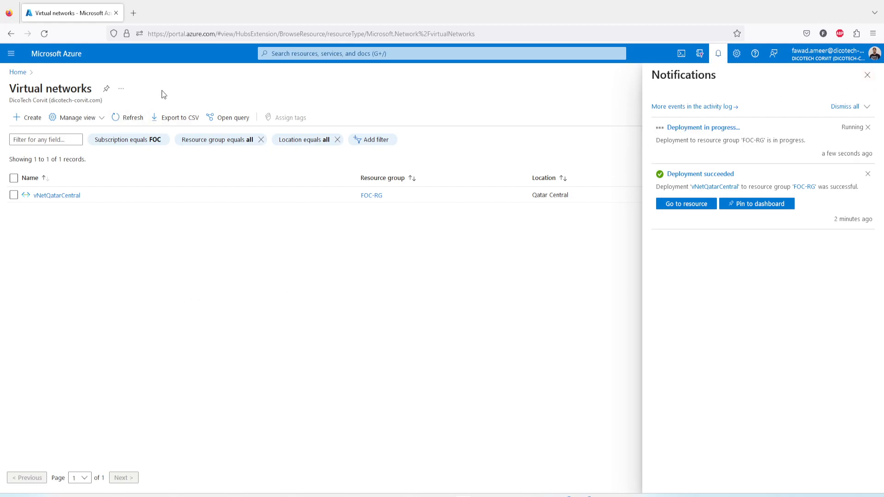
left_click(131, 118)
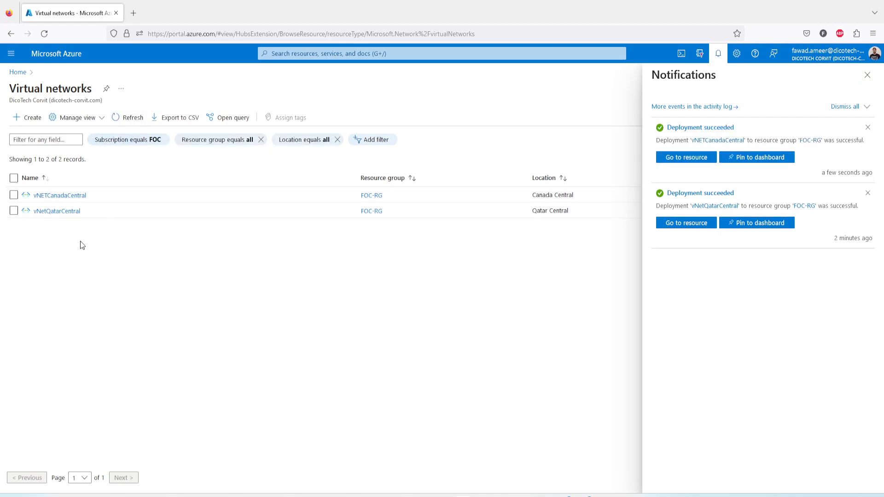
left_click(867, 76)
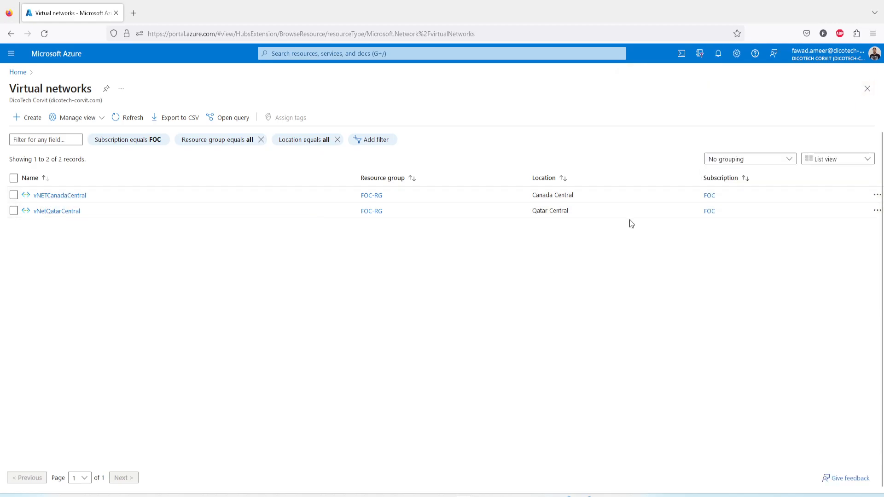
left_click_drag(531, 212, 574, 214)
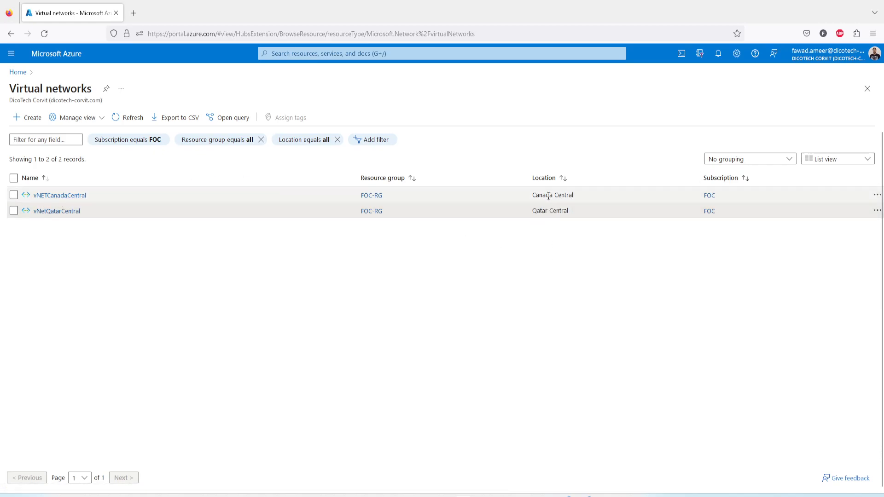
left_click_drag(531, 197, 574, 197)
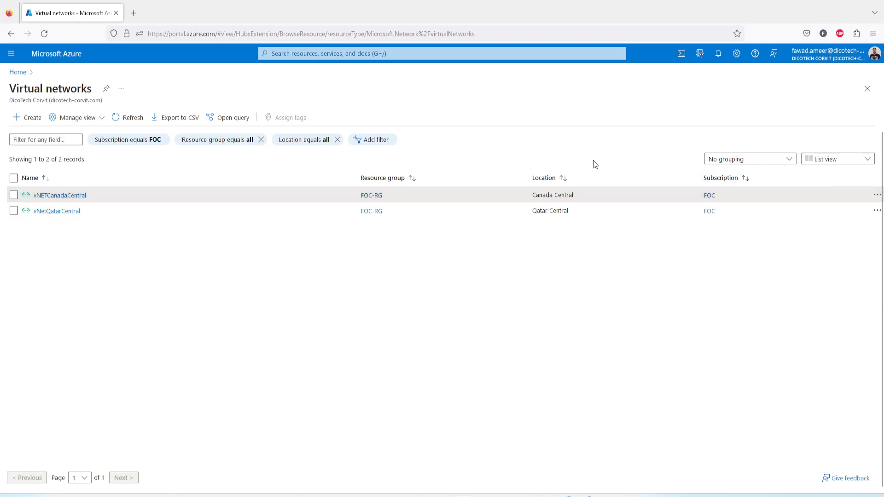
Start creating an Azure virtual machine and assign it to the FOC-RG resource group.
left_click(21, 73)
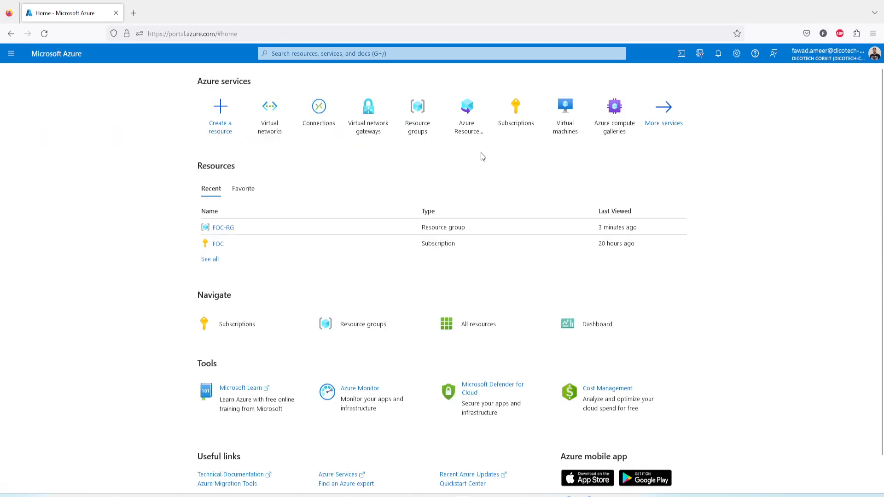
left_click(569, 129)
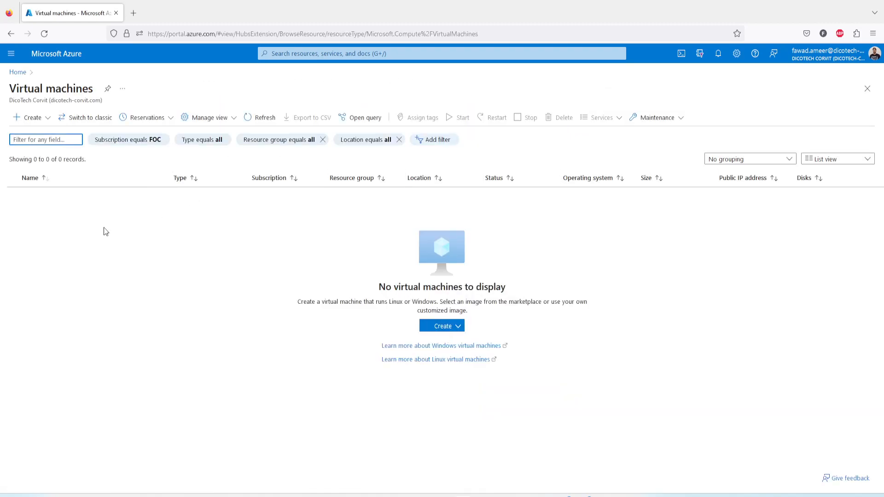
left_click(32, 117)
left_click(42, 141)
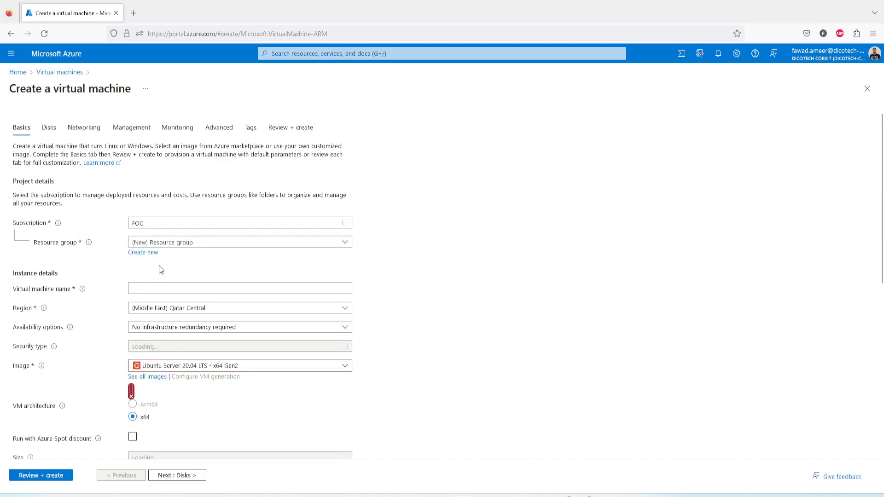
left_click(171, 247)
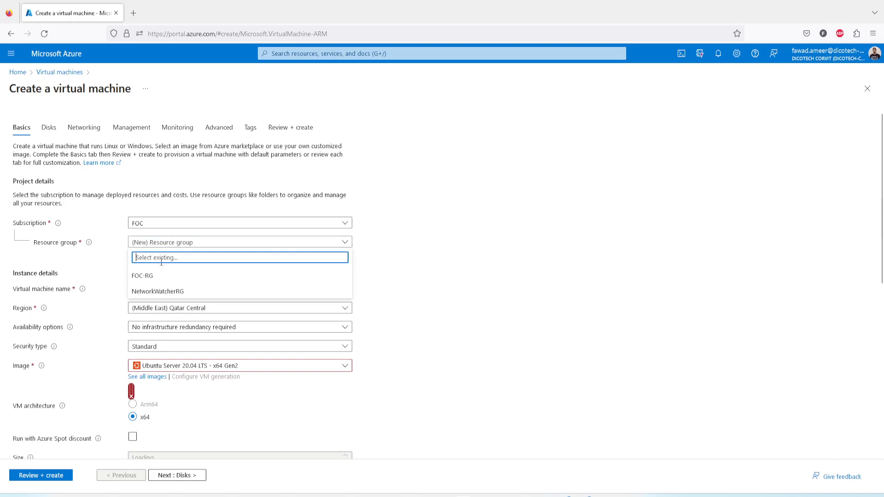
left_click(152, 275)
Name the virtual machine vm01Qatar and choose the Windows 11 Pro, version 22H2 - x64 Gen2 image.
left_click(158, 291)
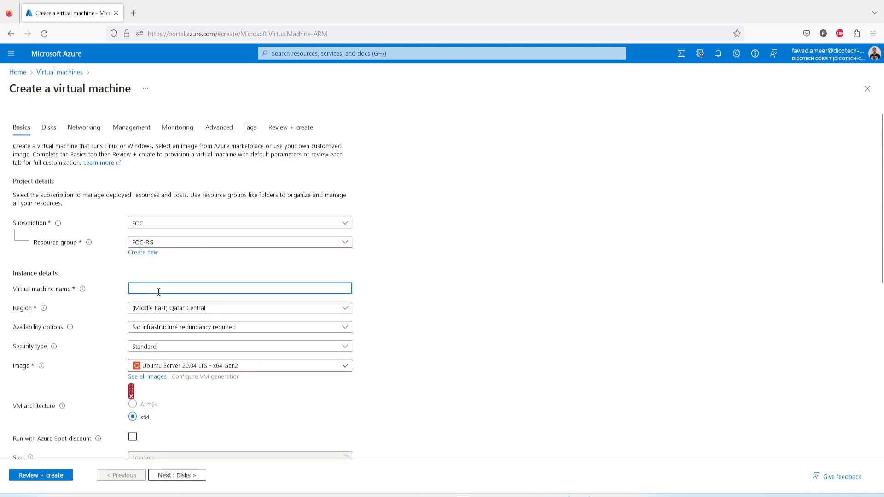
type("vm01")
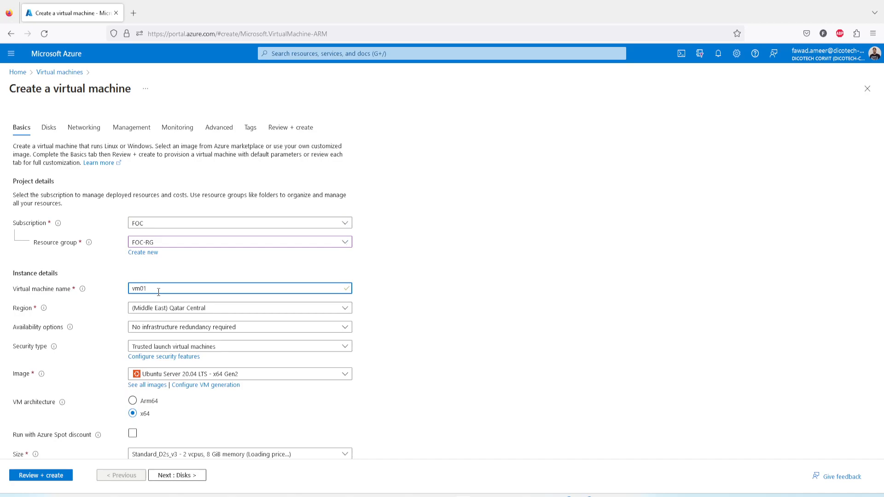
type("Qatar")
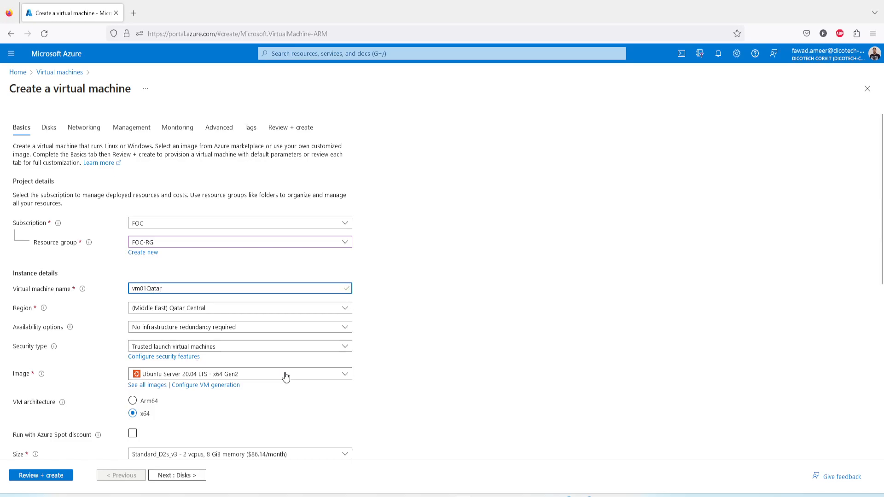
left_click(255, 377)
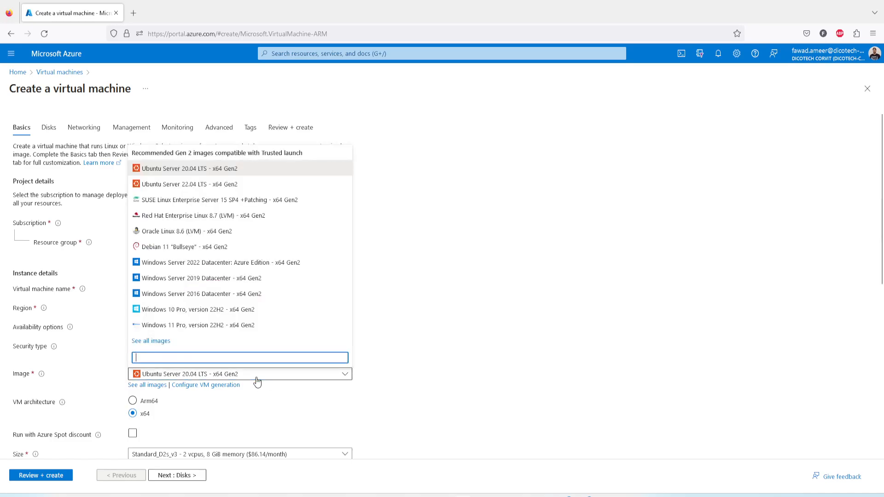
left_click(209, 328)
Fill in the administrator account's username, password and password confirmation for vm01Qatar.
scroll(408, 334, "down", 3)
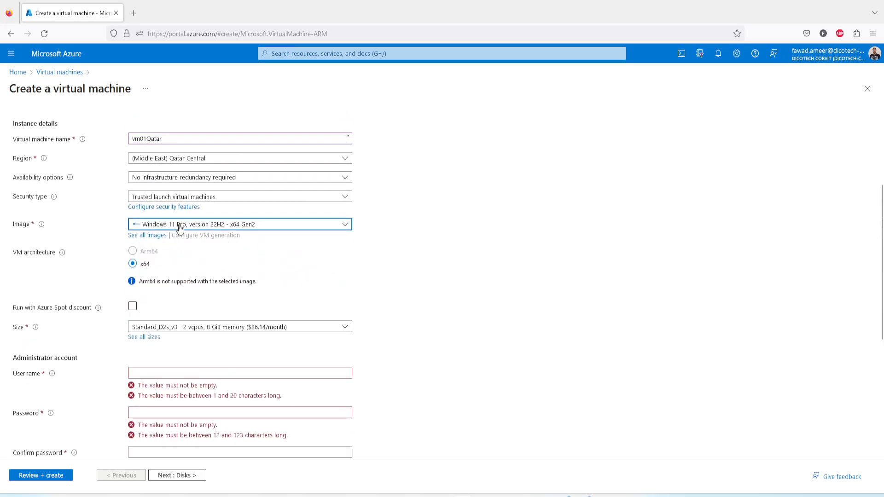
left_click(166, 372)
type("fawad")
key("Tab")
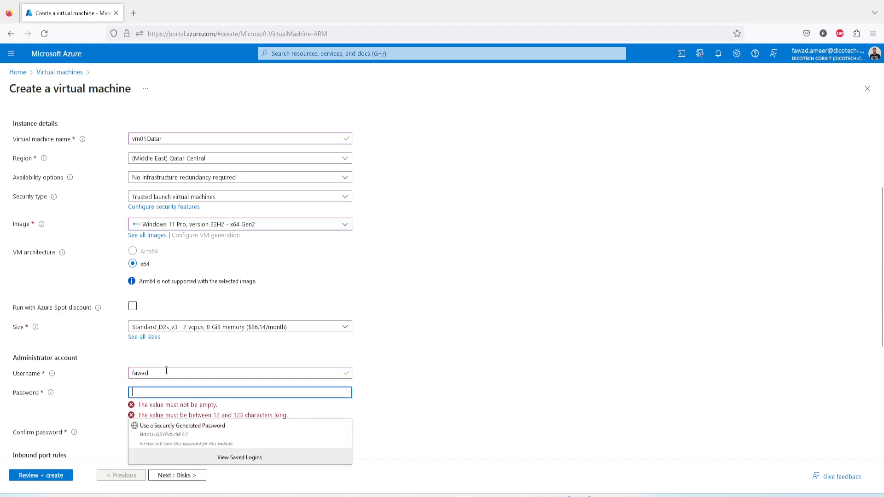
type("************")
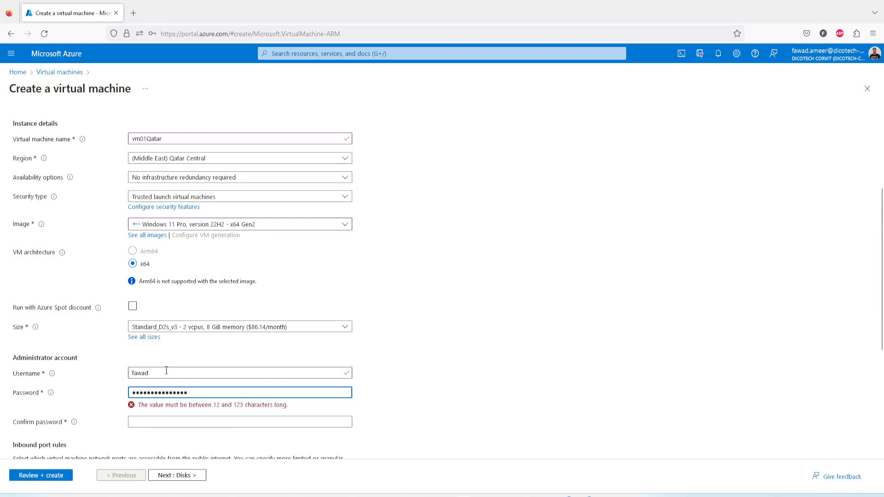
key("Tab")
type("******")
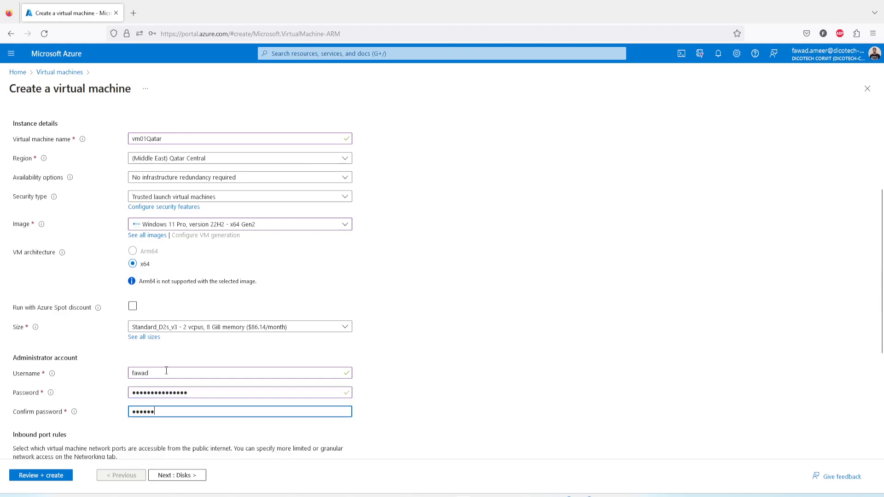
type("******")
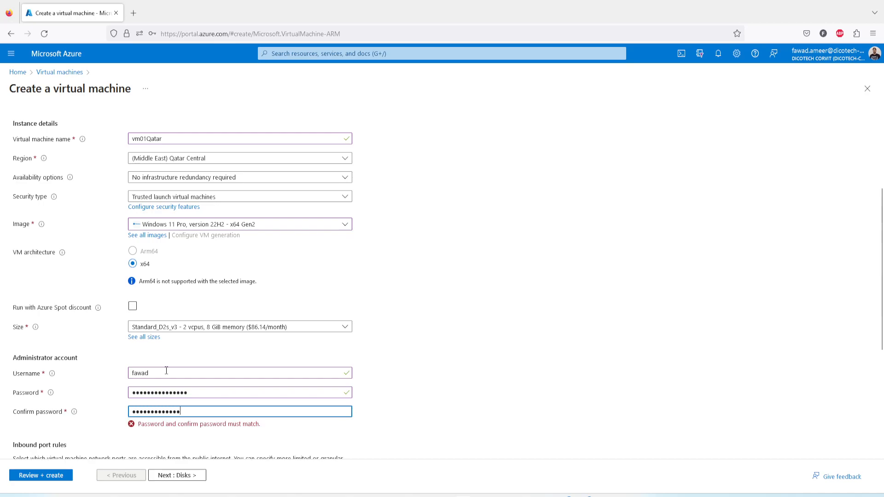
Try to re-enter matching values for the administrator password and its confirmation for vm01Qatar.
key("BackSpace")
key("BackSpace")
key("BackSpace")
key("BackSpace")
key("BackSpace")
key("BackSpace")
key("BackSpace")
key("BackSpace")
key("BackSpace")
key("BackSpace")
key("BackSpace")
key("BackSpace")
key("BackSpace")
key("BackSpace")
key("BackSpace")
type("*************")
key("shift+Tab")
type("*****")
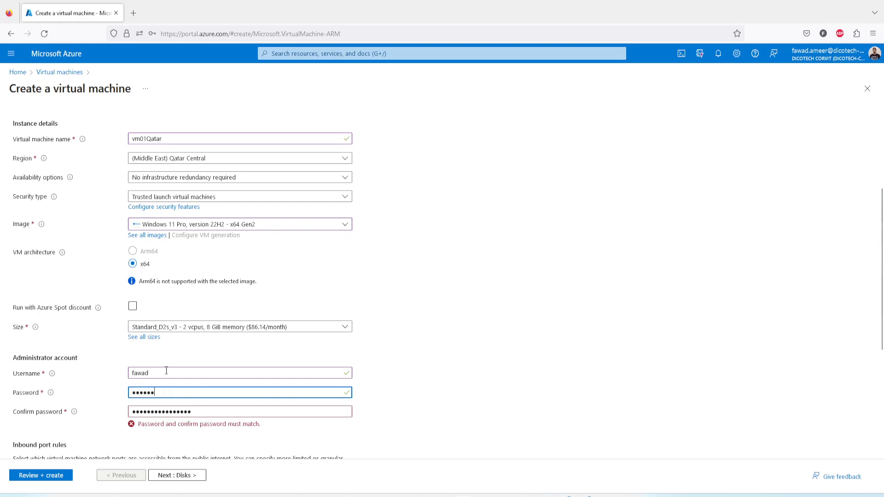
type("*******")
left_click(222, 434)
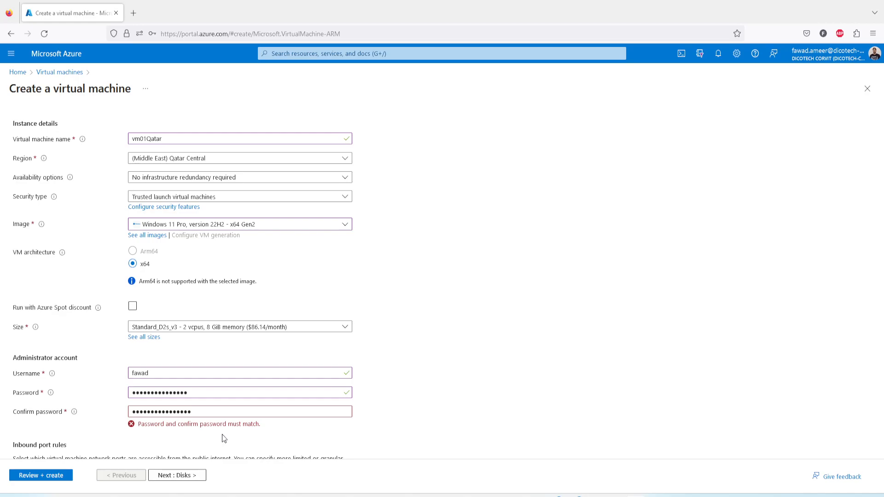
Replace both the administrator password and its confirmation with the copied password.
left_click_drag(211, 390, 95, 391)
key("ctrl+v")
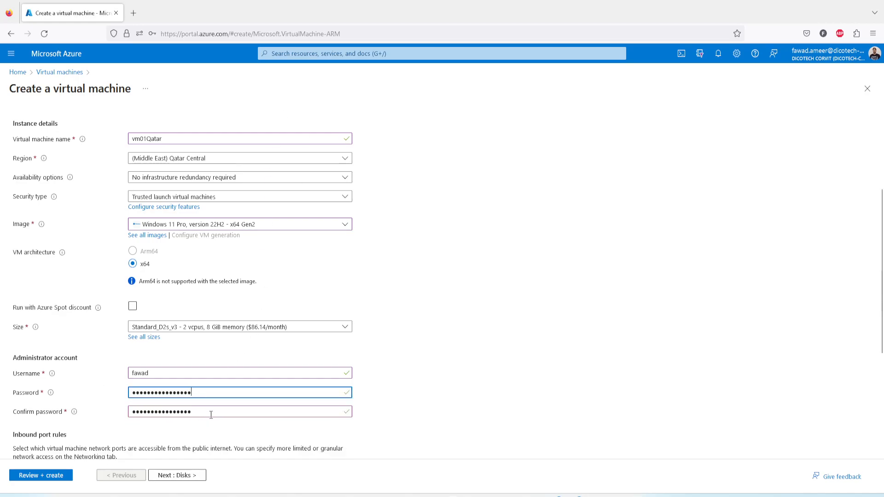
left_click_drag(211, 415, 114, 416)
key("ctrl+v")
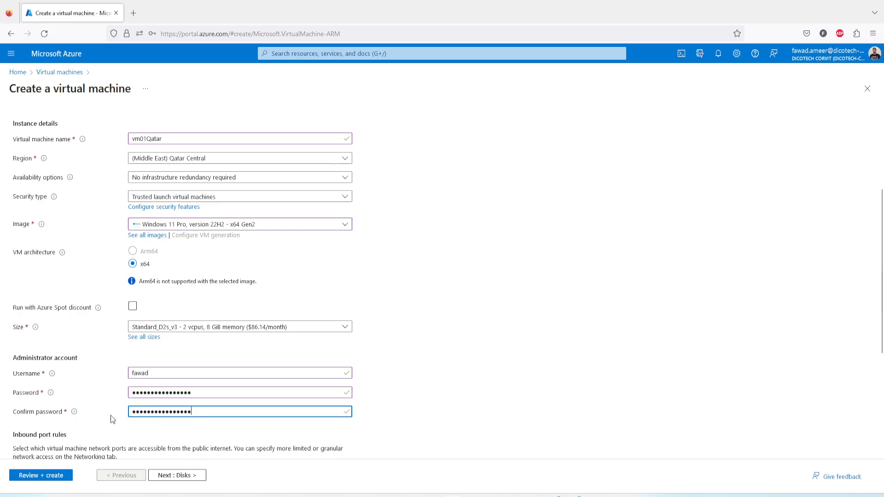
Keep RDP (3389) as the allowed inbound port and confirm the eligible Windows 10/11 license with multi-tenant hosting rights.
scroll(111, 416, "down", 3)
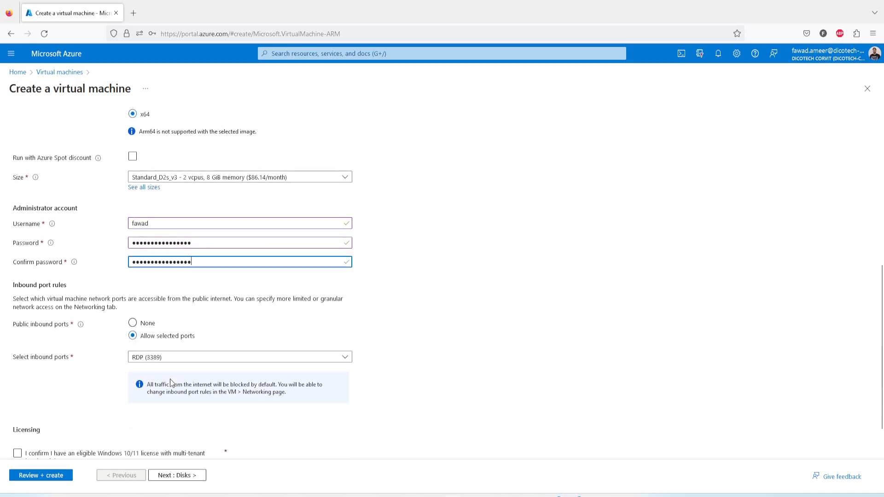
scroll(173, 378, "down", 1)
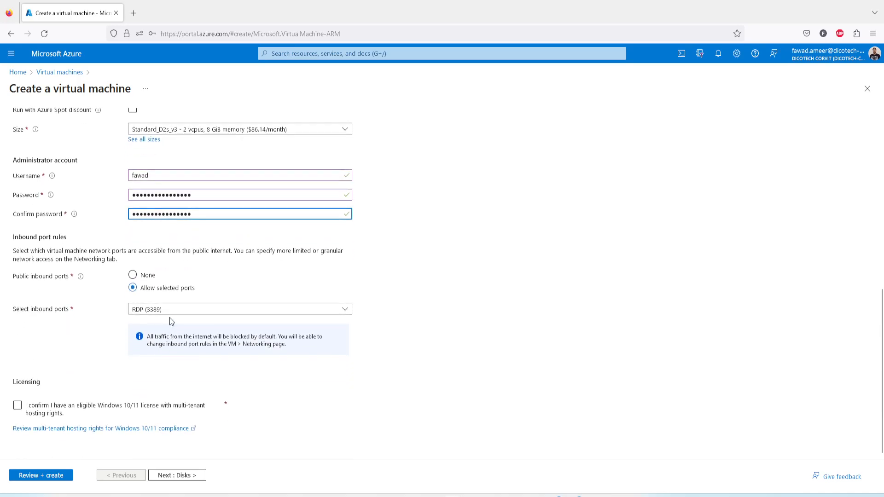
left_click(144, 314)
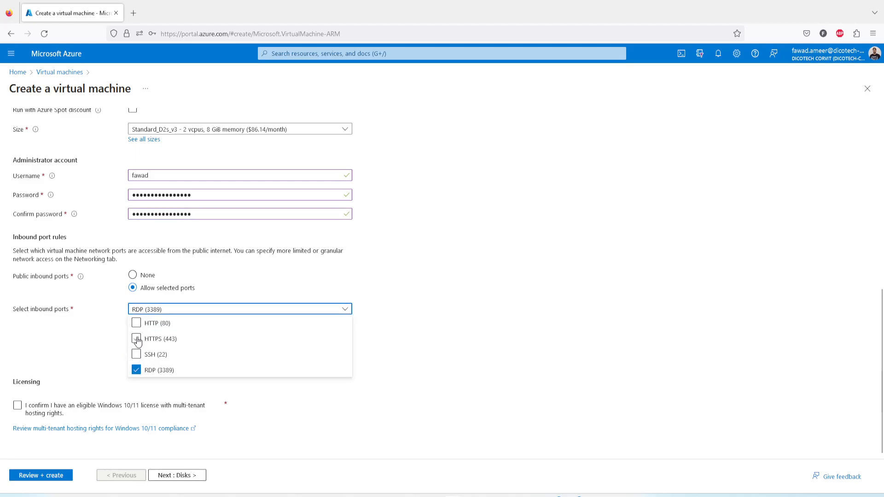
left_click(111, 340)
left_click(18, 406)
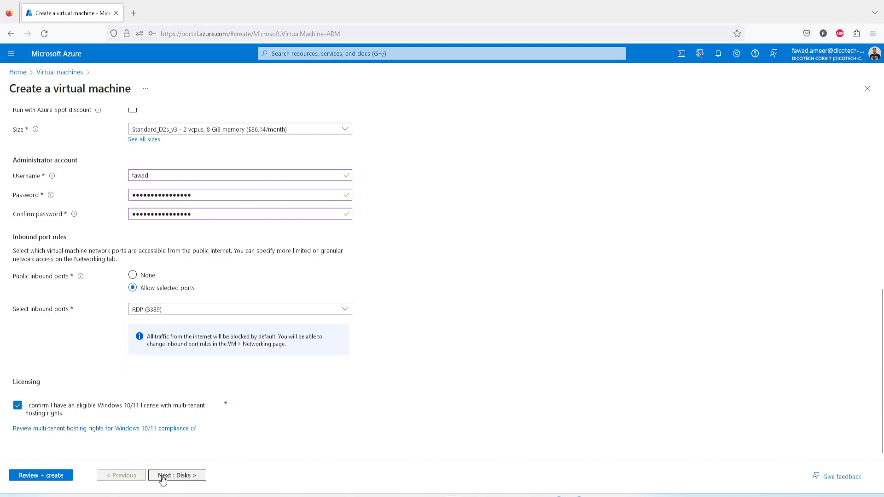
Set vm01Qatar's OS disk type to Standard SSD with locally-redundant storage.
left_click(185, 476)
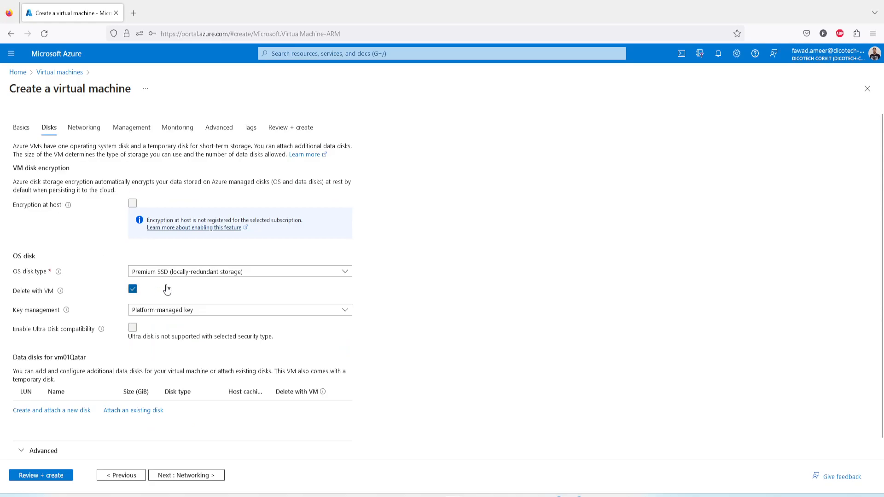
left_click(174, 272)
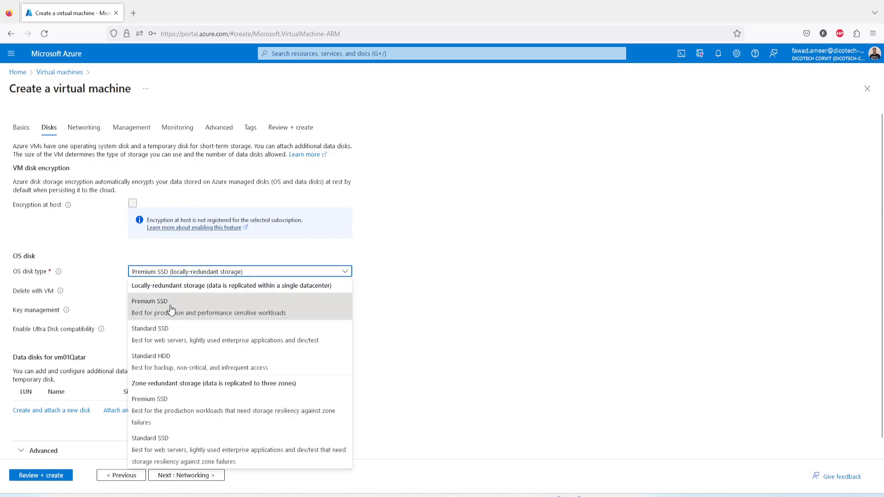
left_click(173, 339)
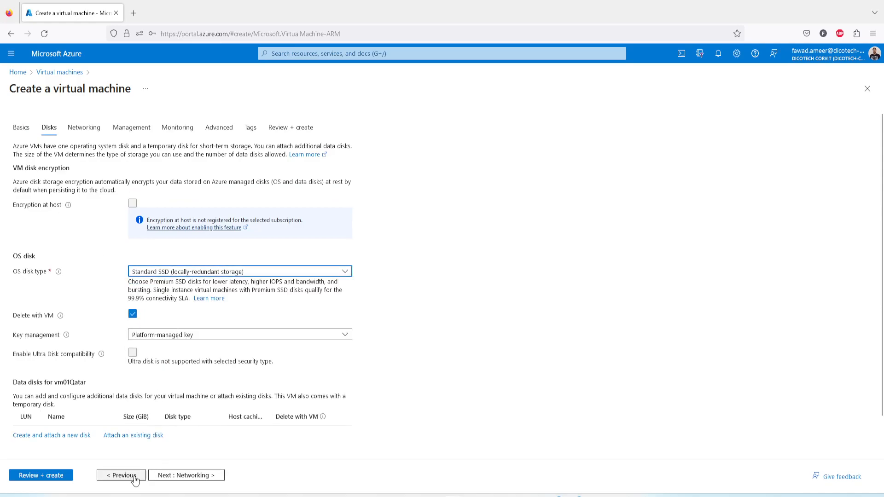
Review vm01Qatar's network settings and enable deletion of the public IP and NIC when the VM is deleted.
left_click(175, 477)
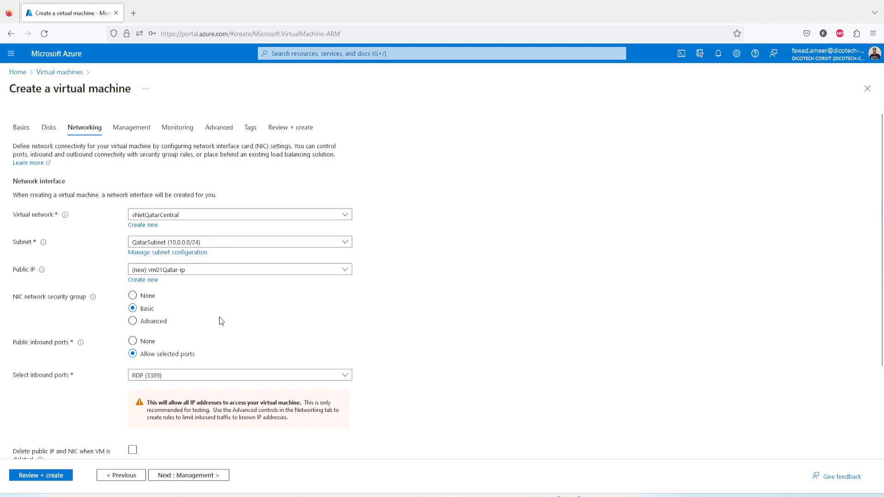
scroll(221, 318, "down", 2)
scroll(216, 326, "down", 1)
left_click(132, 337)
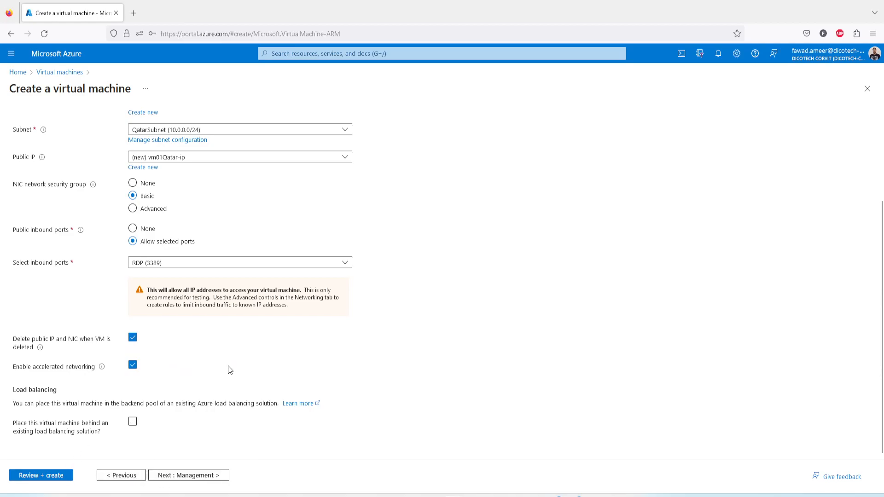
scroll(231, 363, "up", 1)
scroll(232, 364, "up", 2)
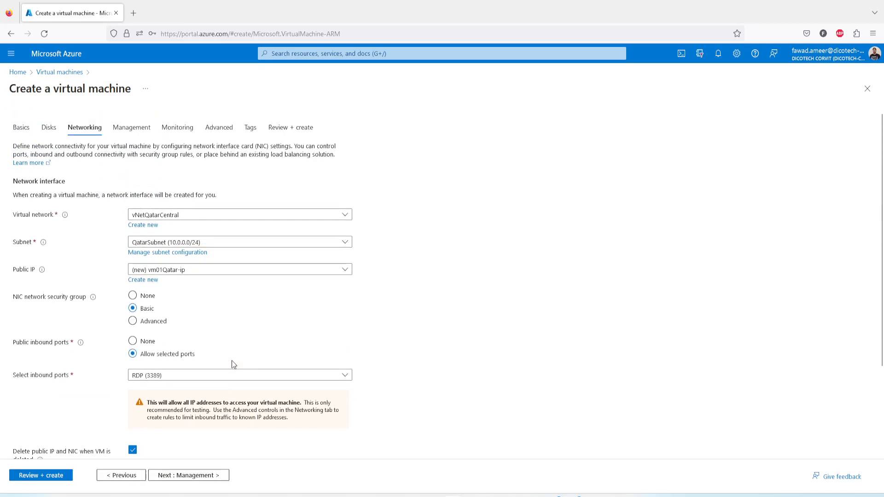
scroll(231, 363, "down", 3)
scroll(231, 363, "up", 3)
Review vm01Qatar's configuration summary, create the virtual machine, and decline saving the login in the browser.
left_click(52, 479)
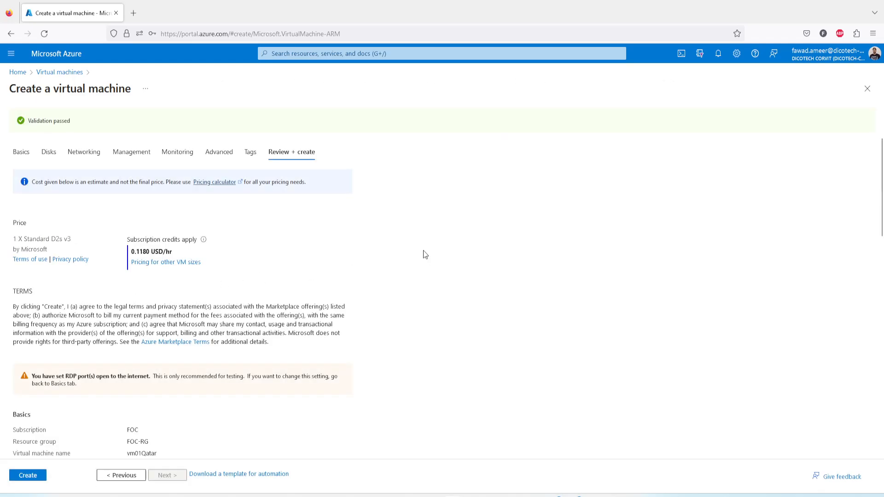
scroll(152, 261, "down", 4)
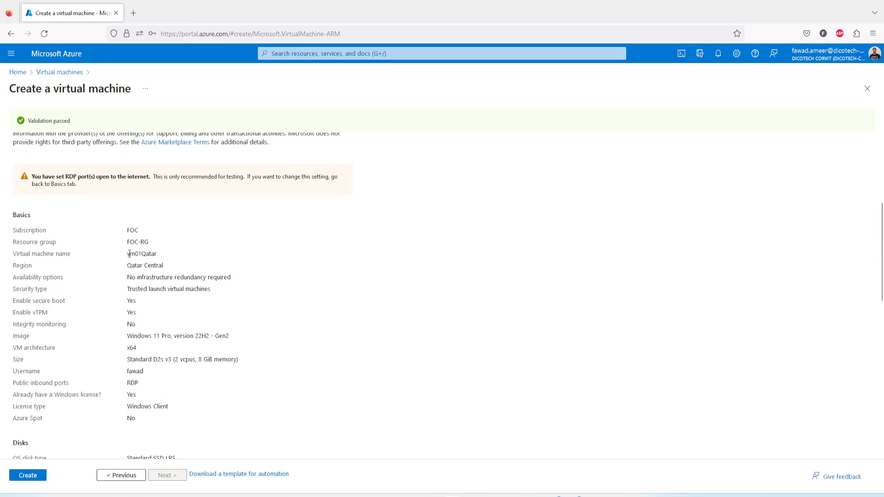
left_click_drag(128, 253, 164, 266)
left_click(28, 475)
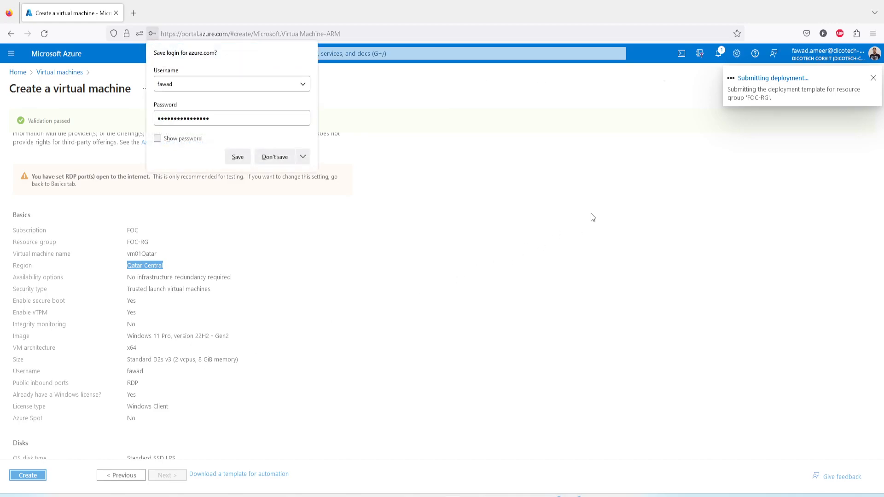
left_click(273, 159)
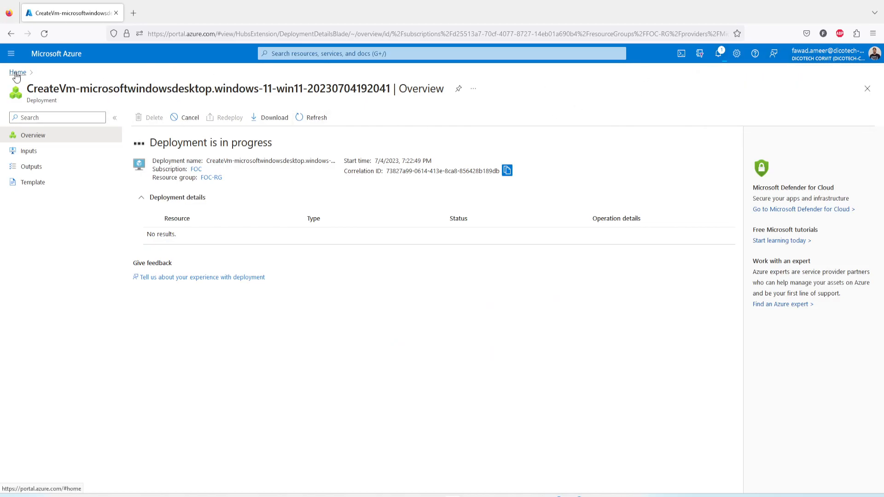
Start creating a second Azure virtual machine and assign it to the FOC-RG resource group.
left_click(17, 72)
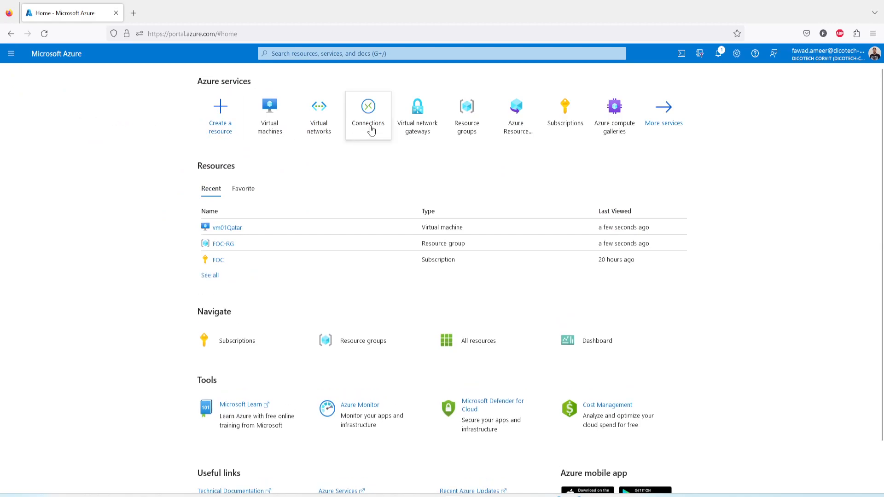
left_click(271, 129)
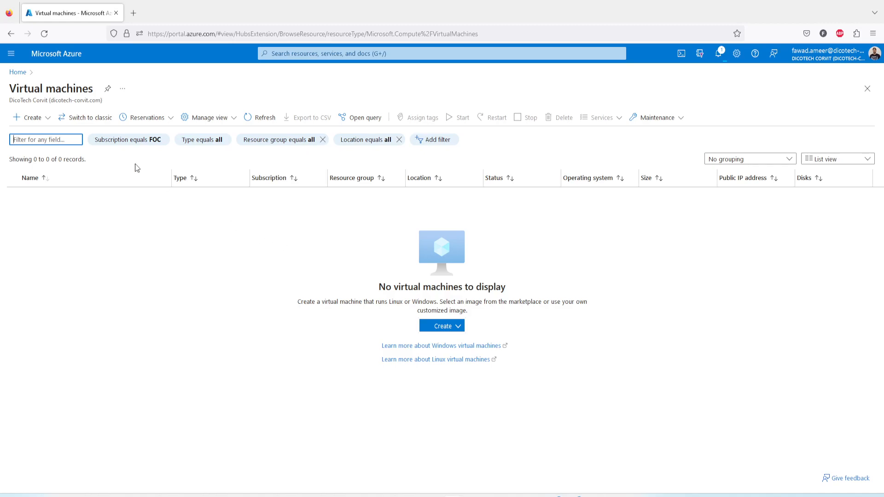
left_click(31, 118)
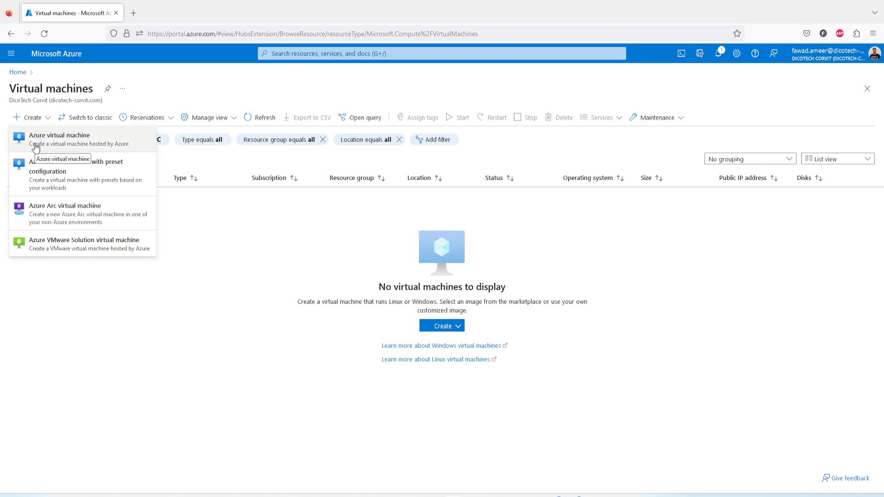
left_click(36, 147)
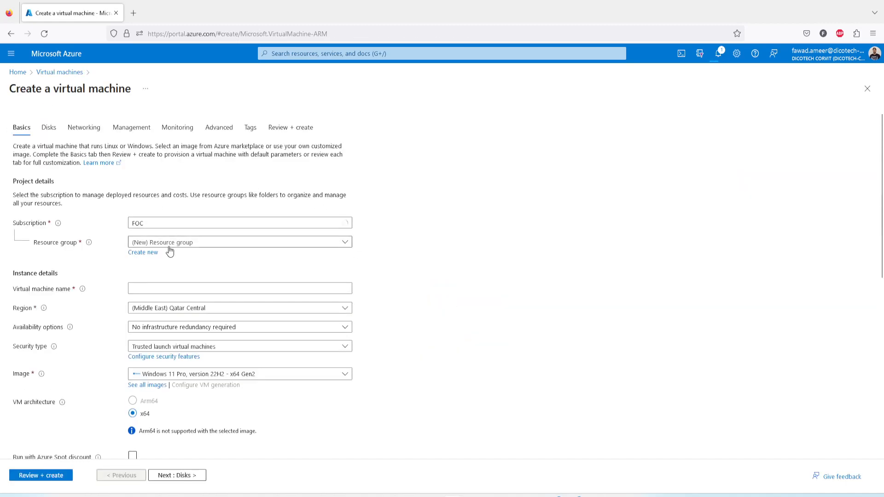
left_click(198, 243)
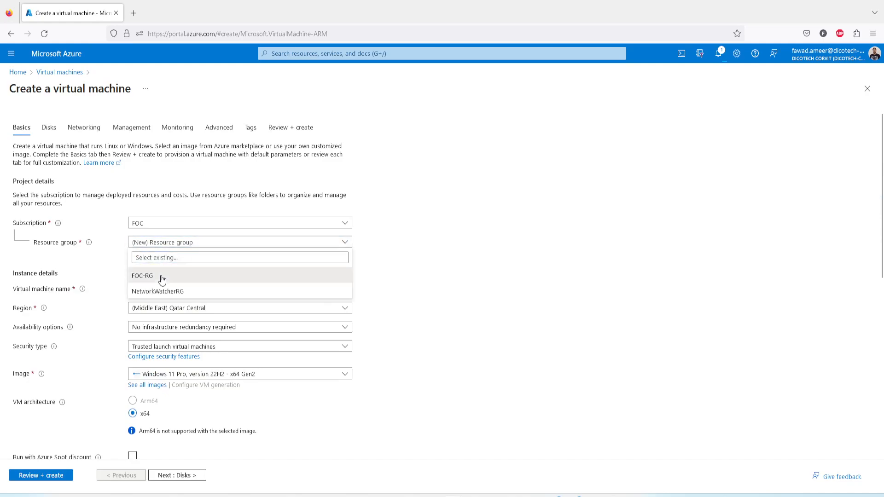
left_click(162, 276)
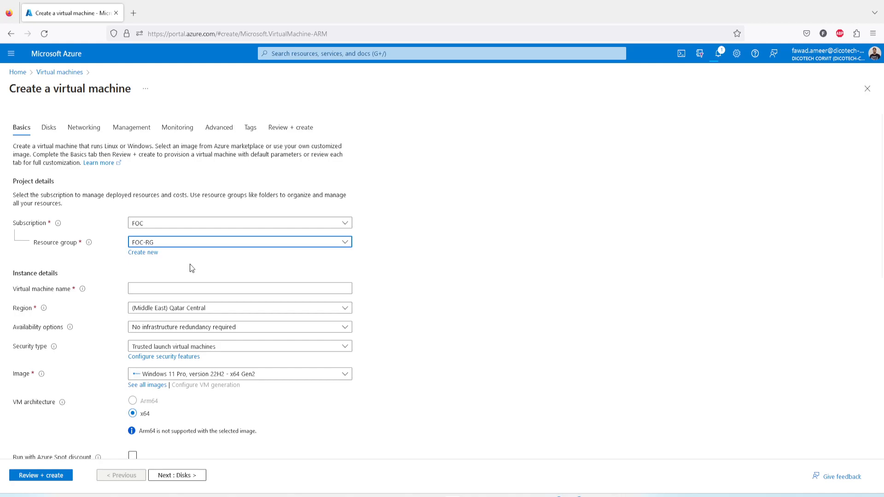
Name the virtual machine vm01Canada and set its region to (Canada) Canada East.
left_click(159, 289)
type("vm01-")
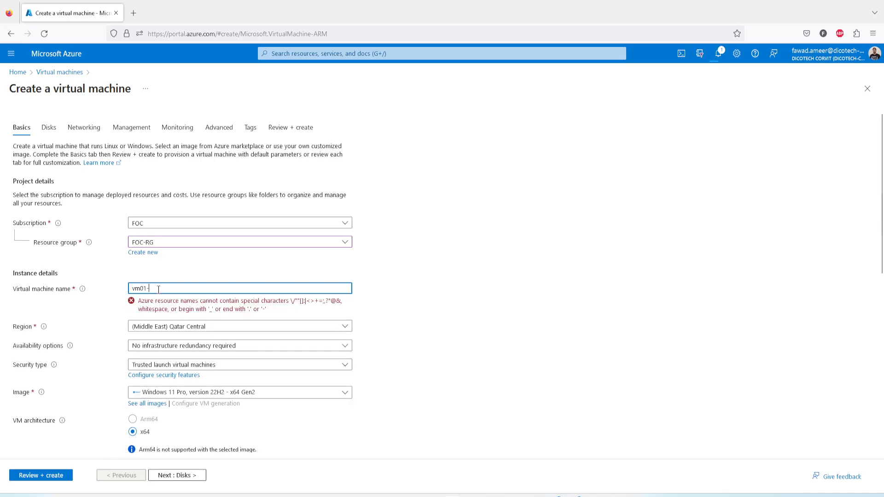
key("BackSpace")
type("Canada")
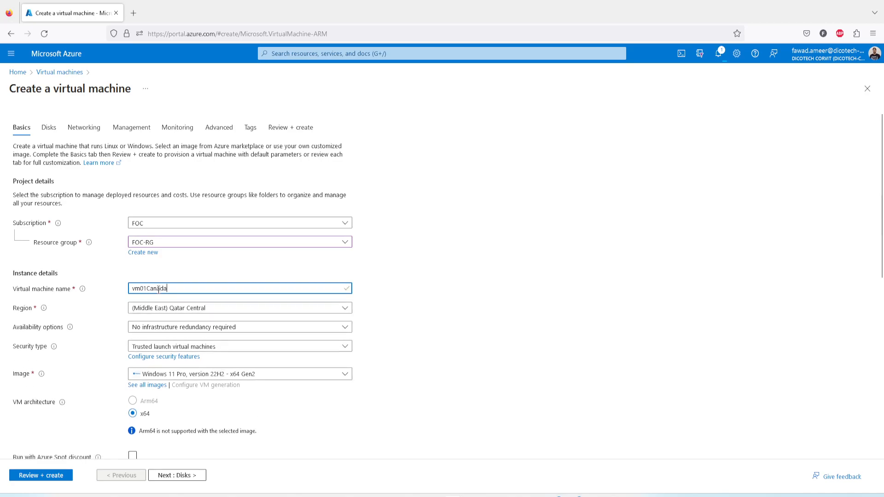
left_click(198, 308)
type("ca")
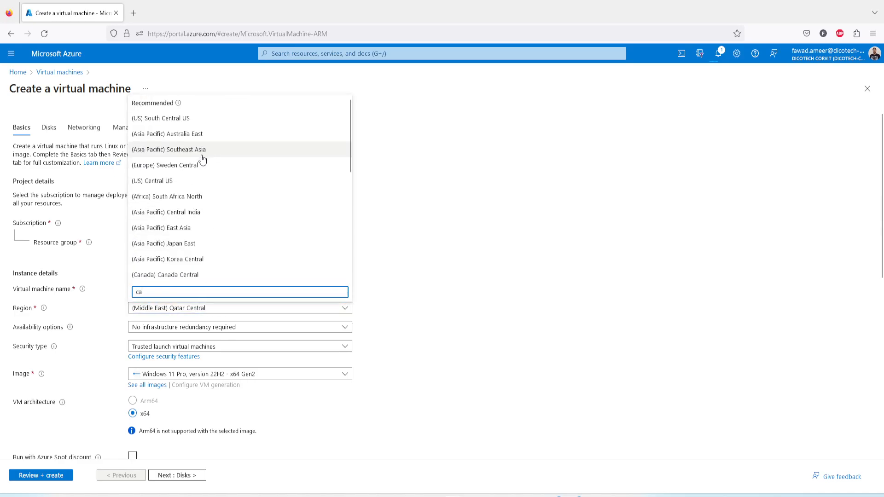
left_click(193, 274)
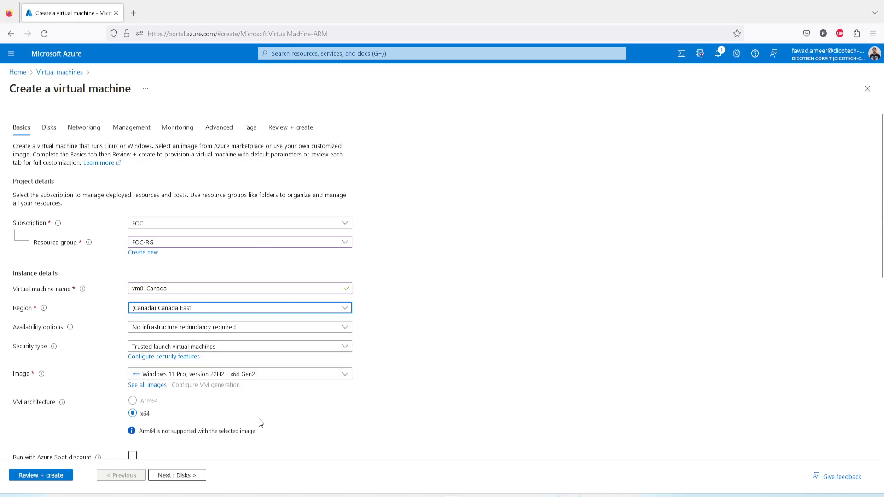
Choose the B2s size with 2 vCPUs and 4 GiB memory for vm01Canada from the full list of VM sizes.
scroll(261, 419, "down", 2)
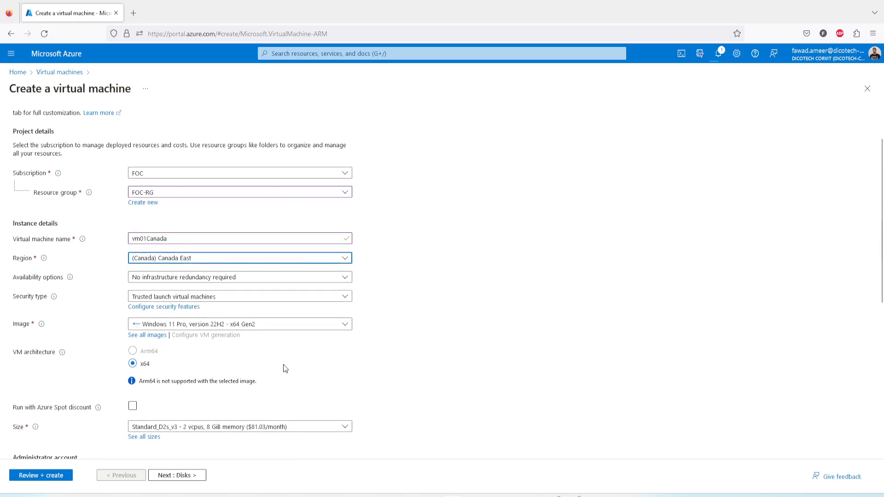
scroll(282, 368, "down", 4)
left_click(234, 330)
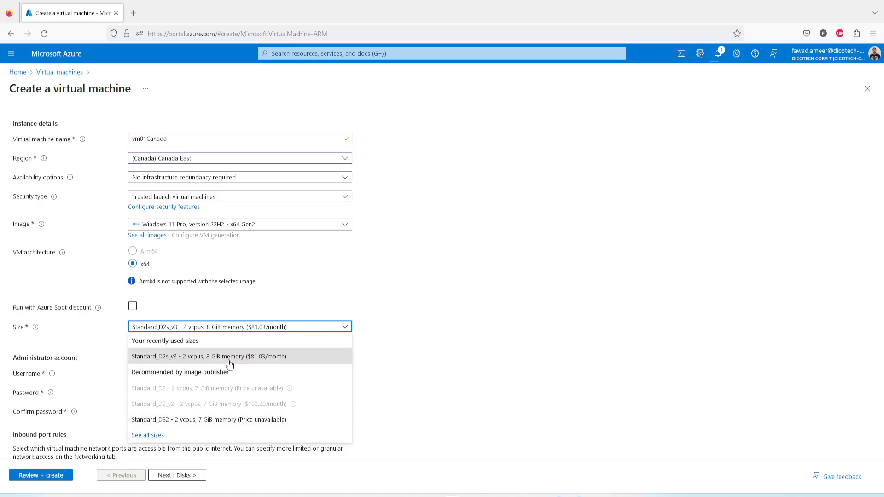
left_click(157, 439)
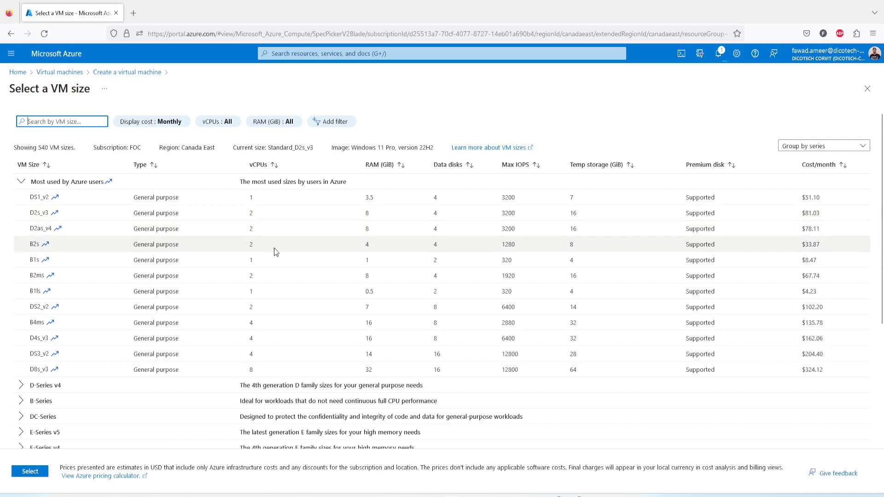
left_click(205, 245)
left_click(36, 473)
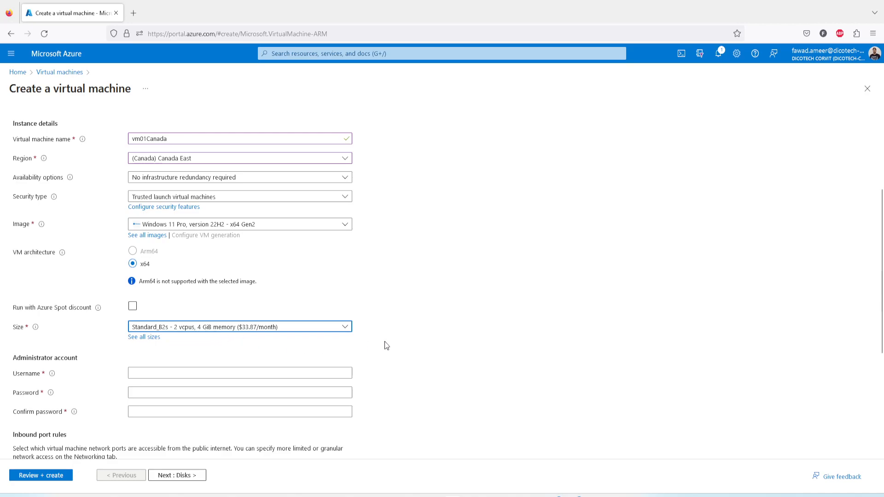
Enter the administrator username for vm01Canada, then fill in and confirm the administrator password.
scroll(197, 319, "down", 2)
left_click(186, 323)
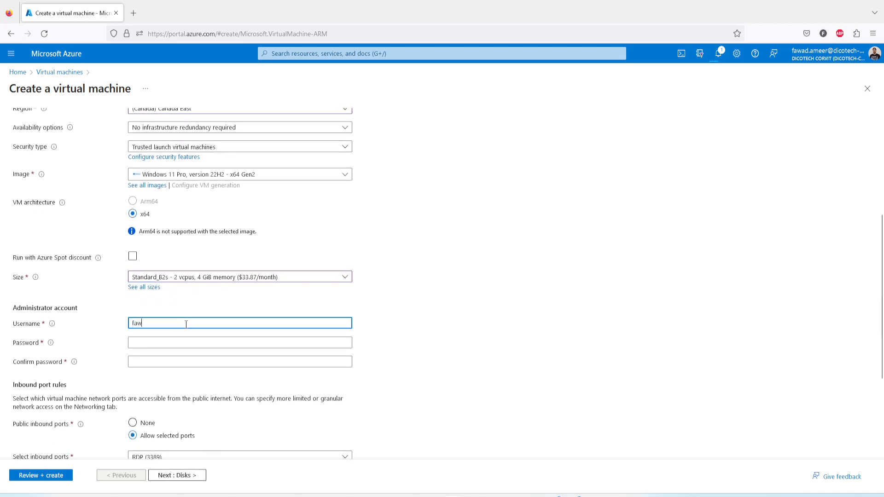
key("Tab")
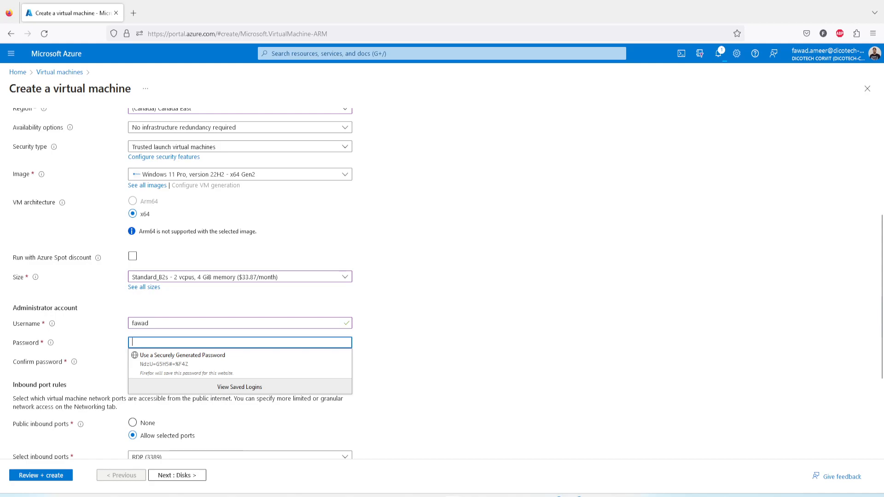
key("alt+Tab")
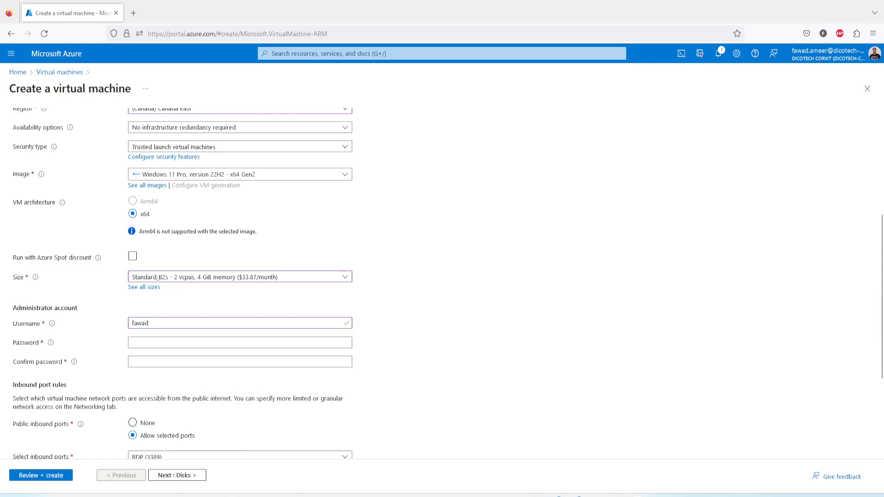
left_click(146, 341)
key("ctrl+v")
key("Tab")
key("ctrl+v")
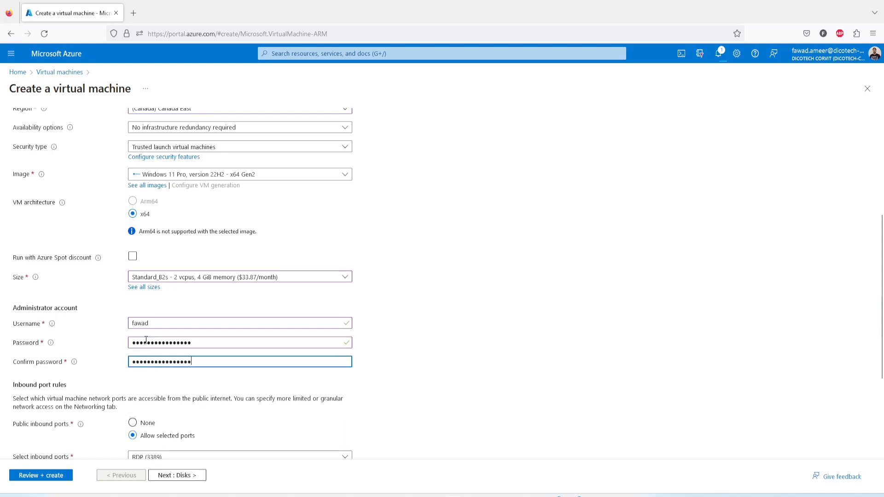
Confirm the Windows 10/11 license eligibility and set vm01Canada's OS disk type to Standard SSD (locally-redundant storage).
scroll(177, 405, "down", 3)
left_click(18, 406)
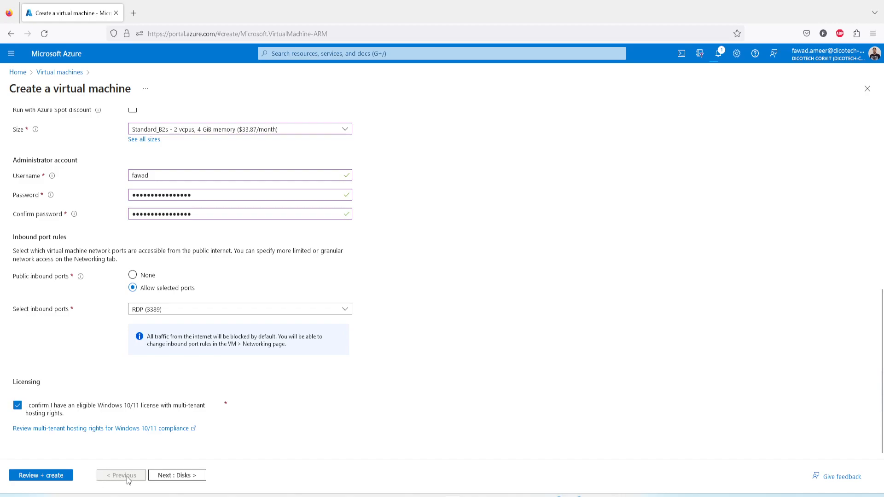
left_click(177, 475)
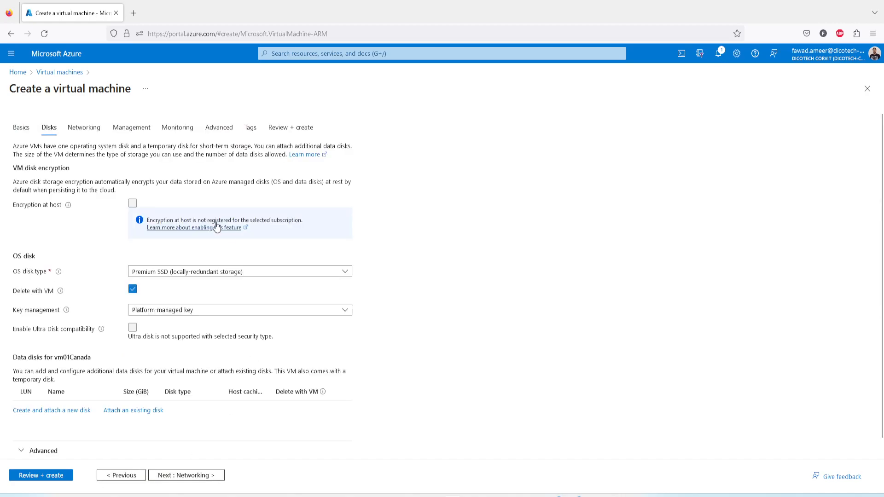
left_click(170, 274)
left_click(172, 328)
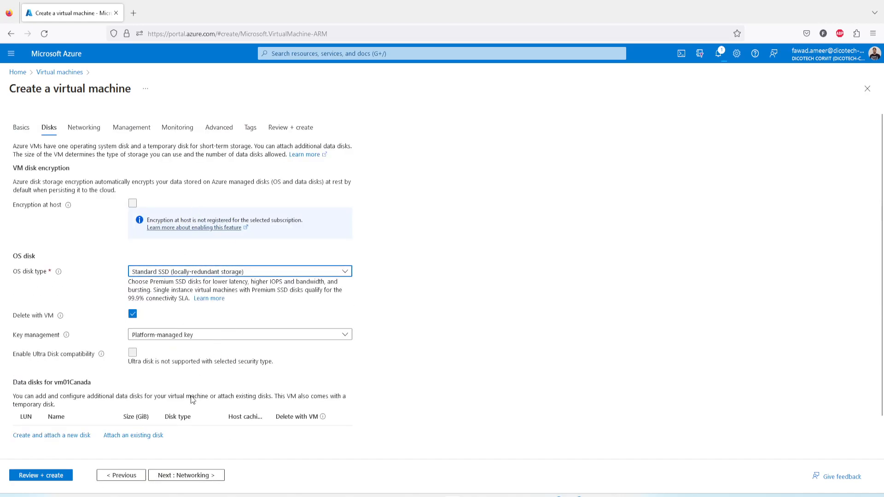
Check which subnets and virtual networks are offered in vm01Canada's networking settings.
left_click(185, 475)
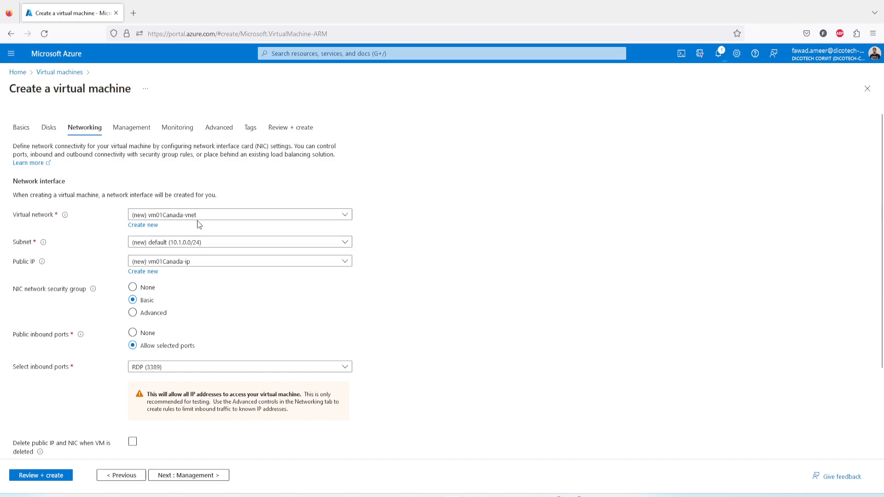
left_click(210, 242)
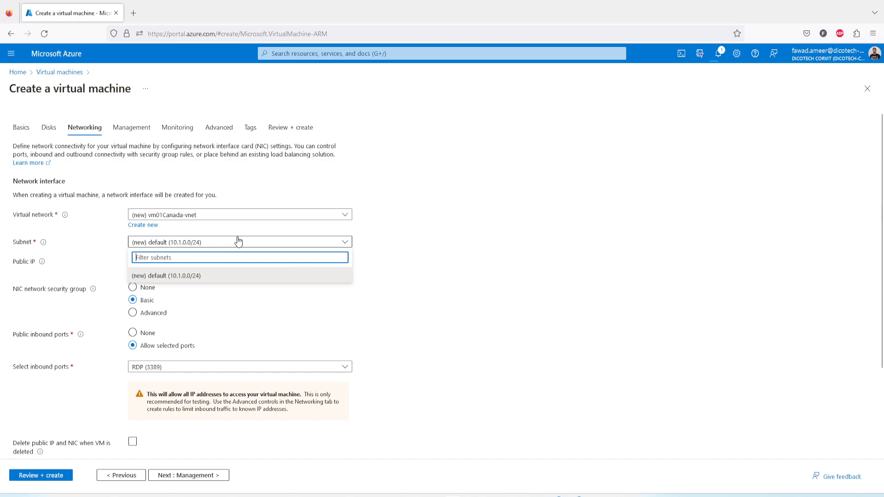
left_click(399, 231)
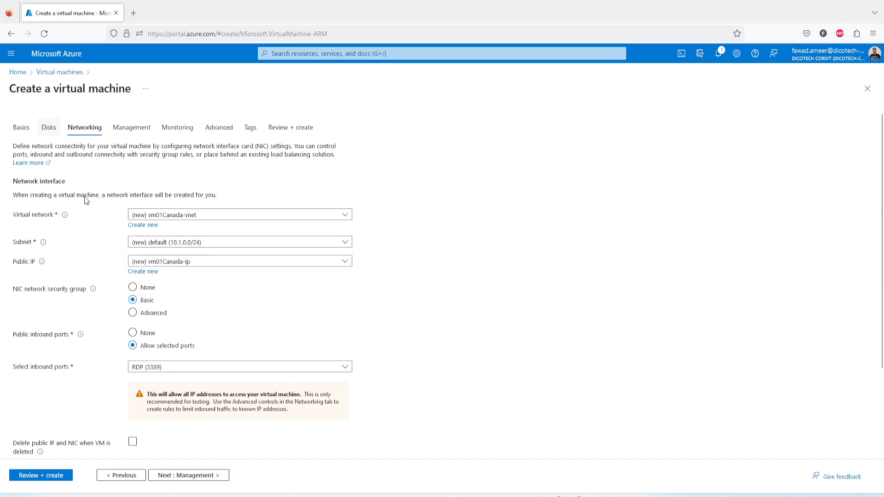
left_click(188, 217)
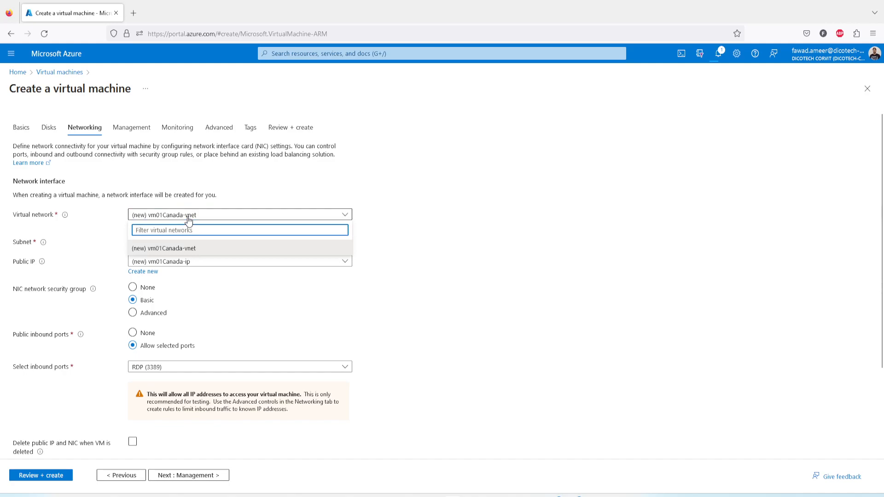
left_click(223, 209)
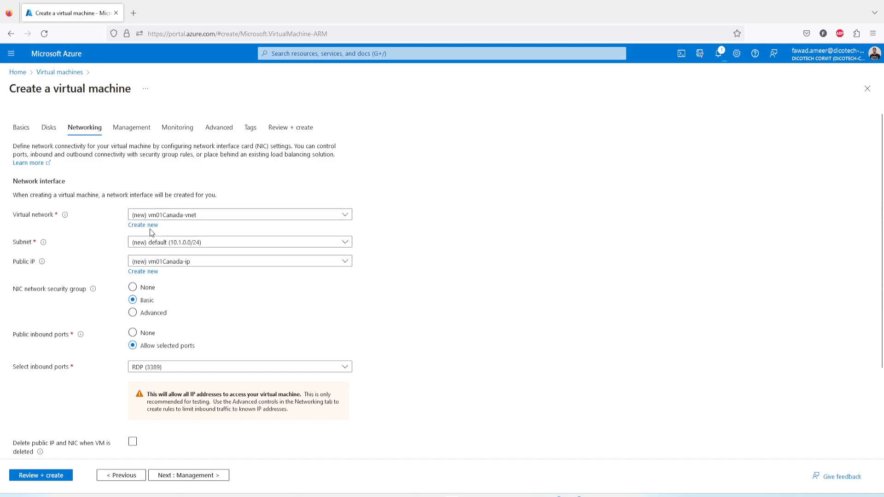
Go back over vm01Canada's basic and disk settings, then recheck the virtual networks available to it.
left_click(123, 476)
left_click(123, 477)
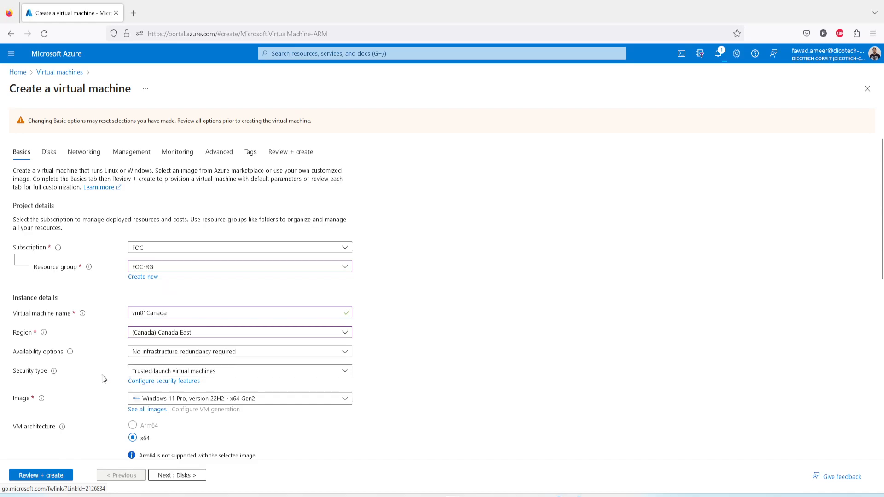
scroll(103, 379, "down", 3)
scroll(113, 353, "down", 3)
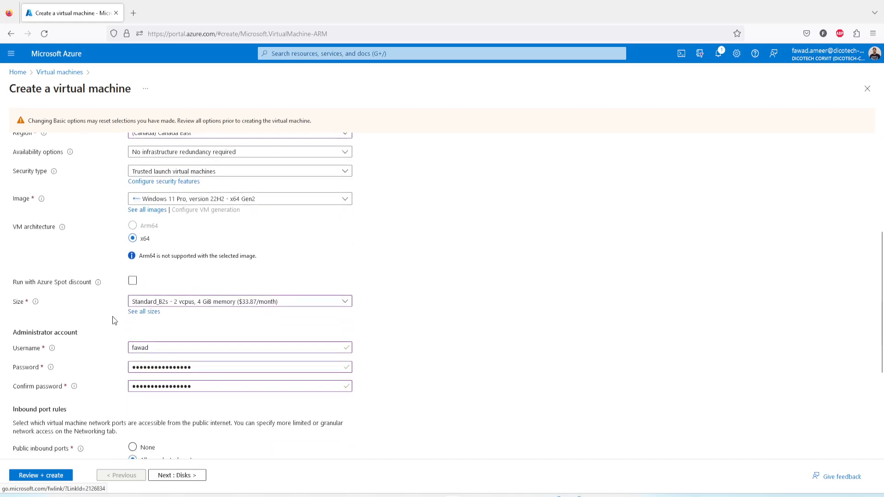
scroll(111, 355, "down", 3)
left_click(169, 474)
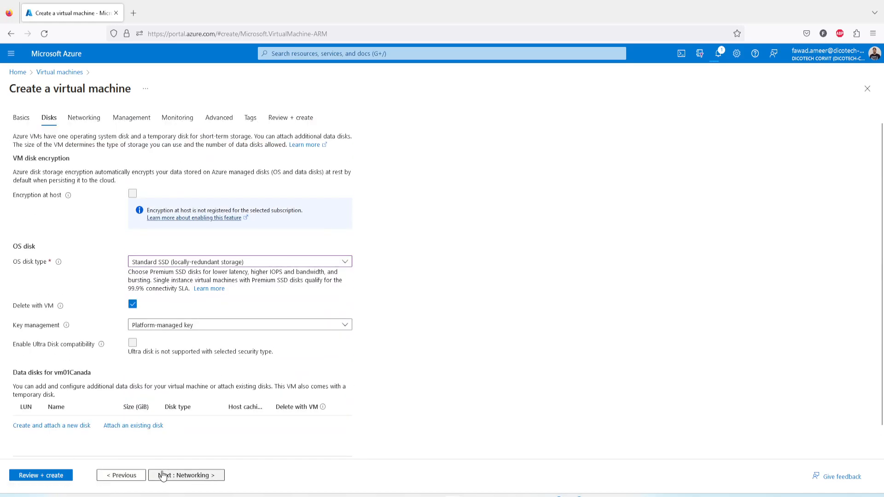
left_click(162, 474)
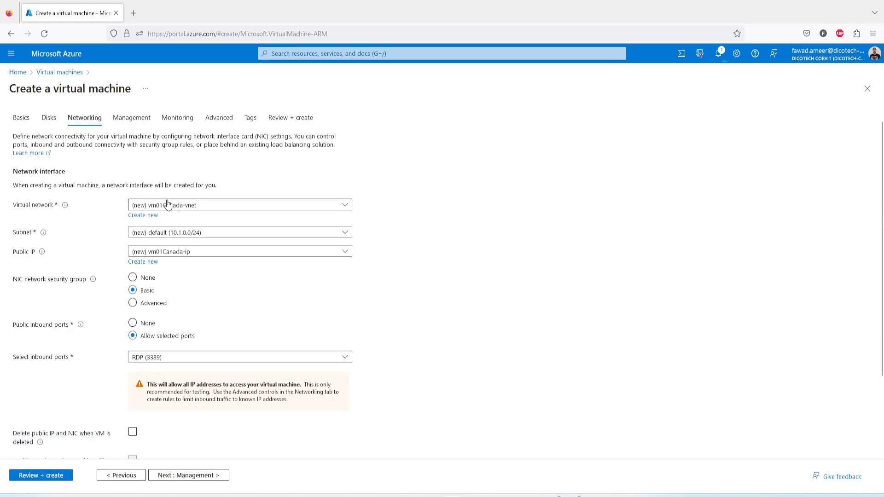
left_click(199, 206)
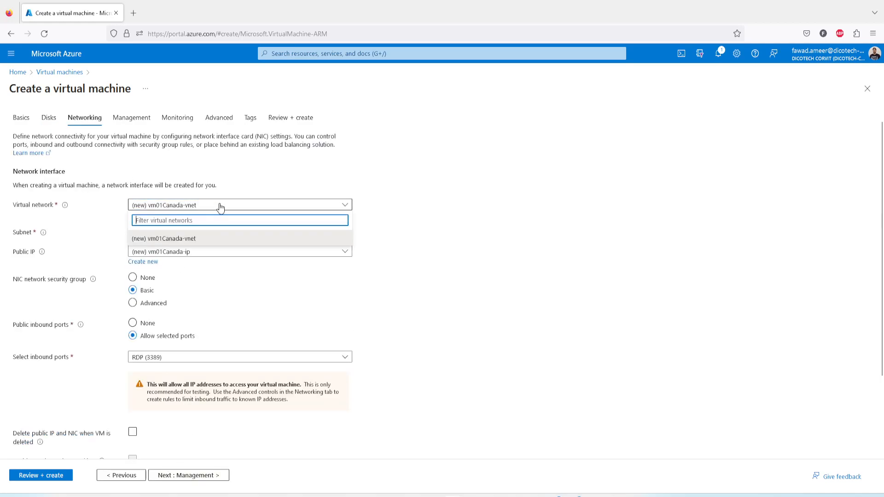
left_click(220, 206)
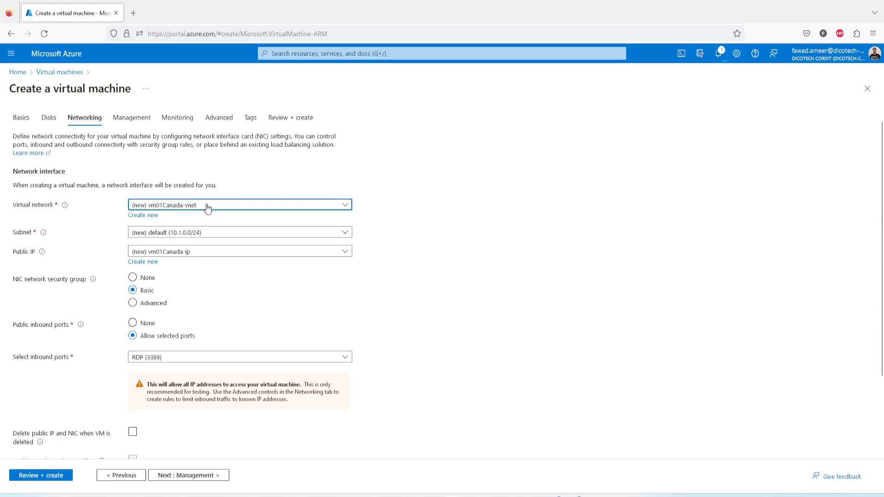
Leave the vm01Canada setup and inspect the address space, subnets and location of the vNETCanadaCentral virtual network.
left_click(17, 72)
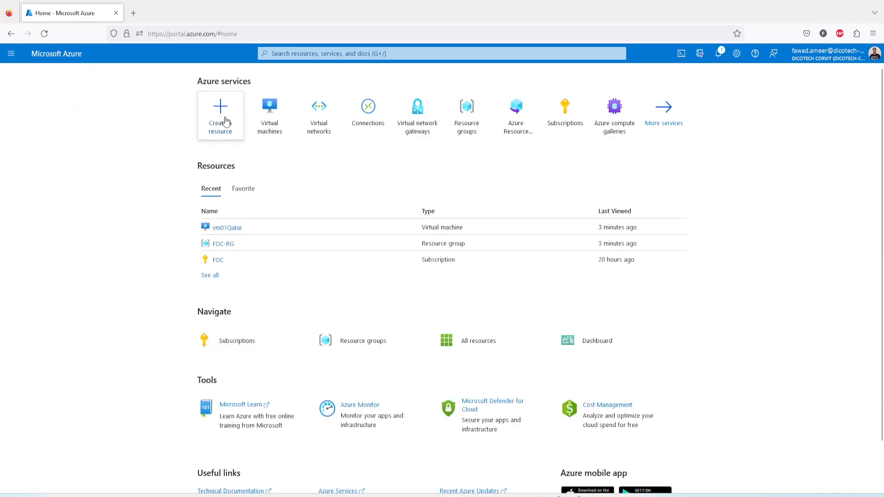
left_click(317, 125)
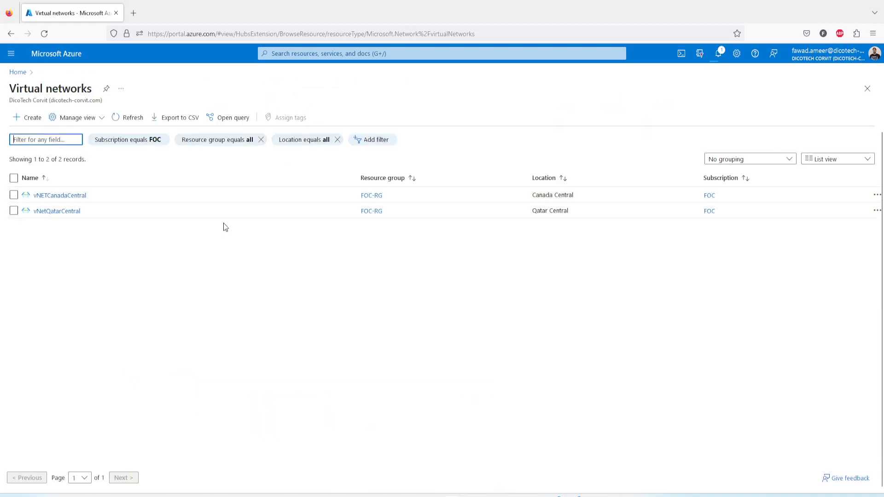
left_click(69, 197)
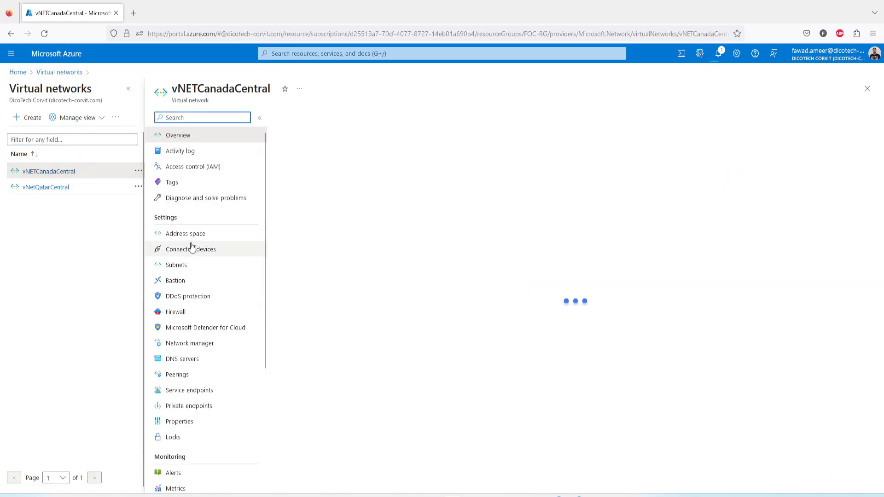
left_click(196, 235)
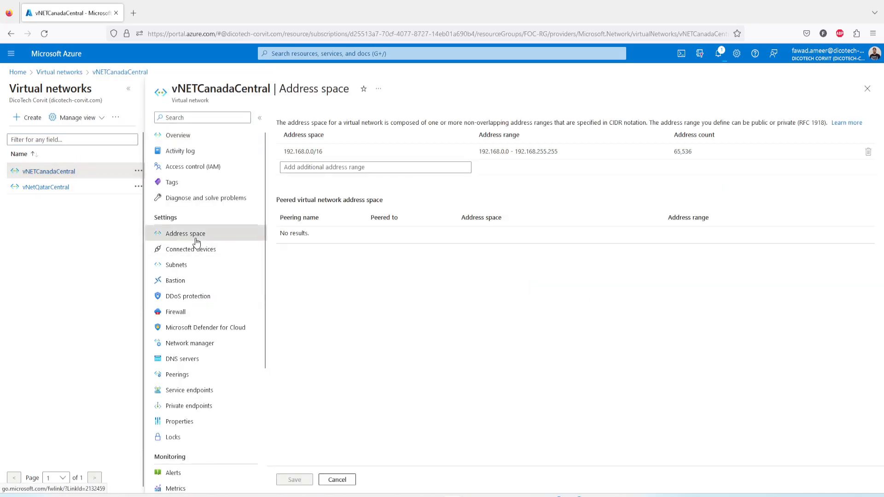
left_click(179, 270)
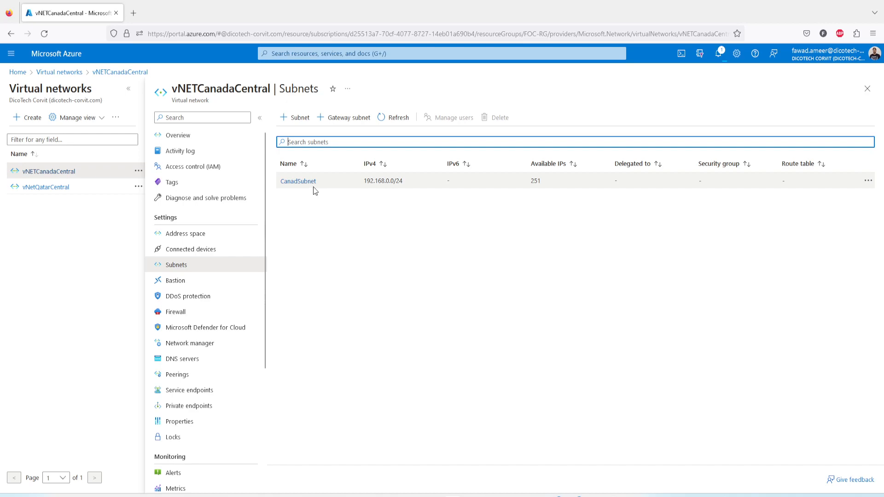
left_click(187, 233)
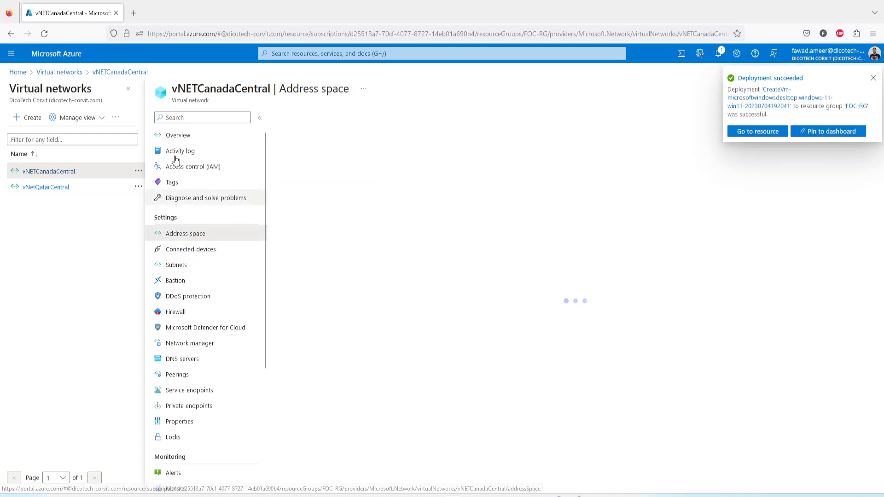
left_click(178, 135)
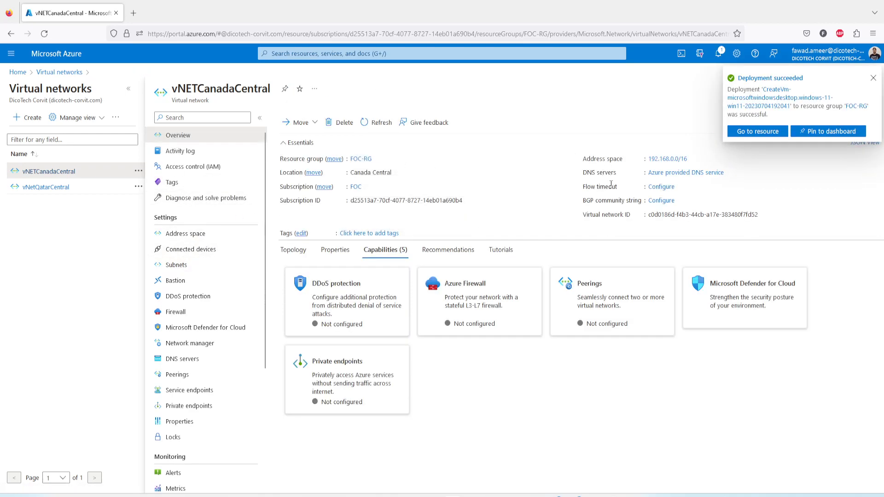
left_click_drag(351, 173, 391, 173)
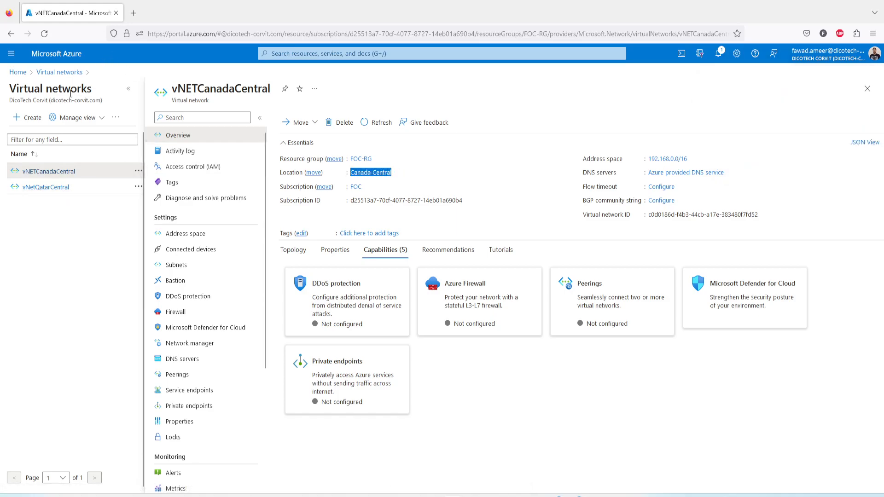
Open vm01Qatar's overview from the virtual machines list and check its private IP address.
left_click(18, 73)
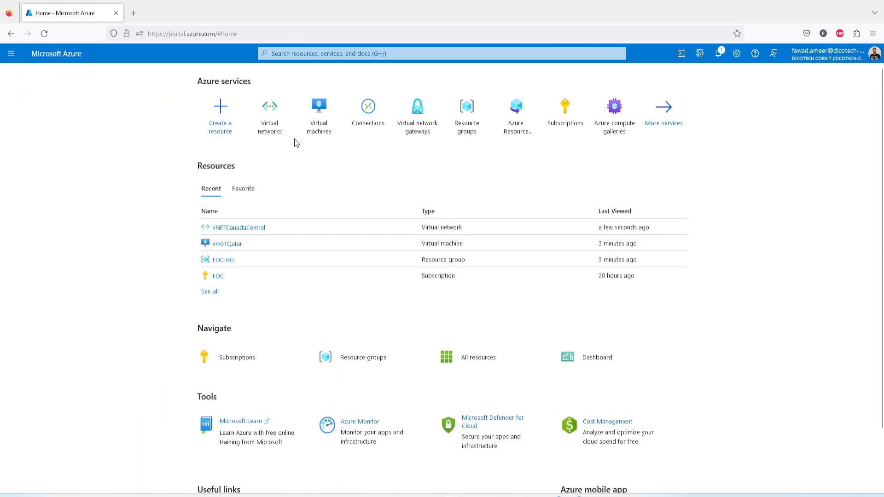
left_click(311, 134)
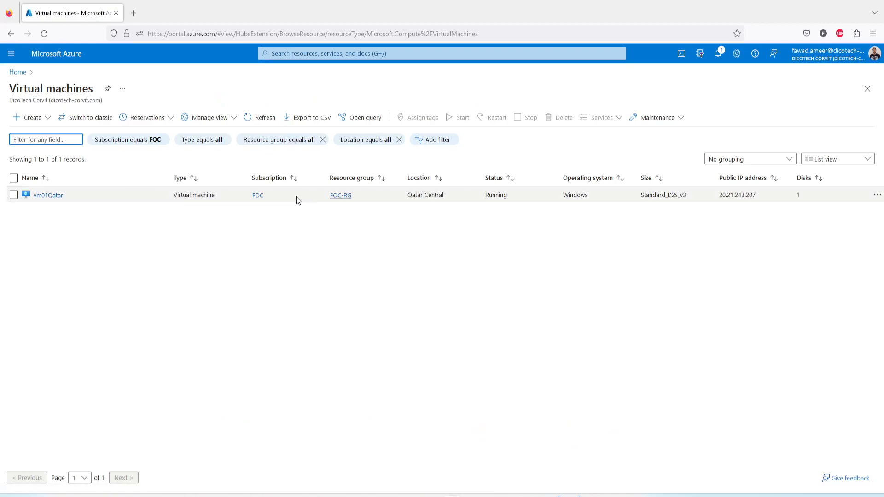
left_click(51, 196)
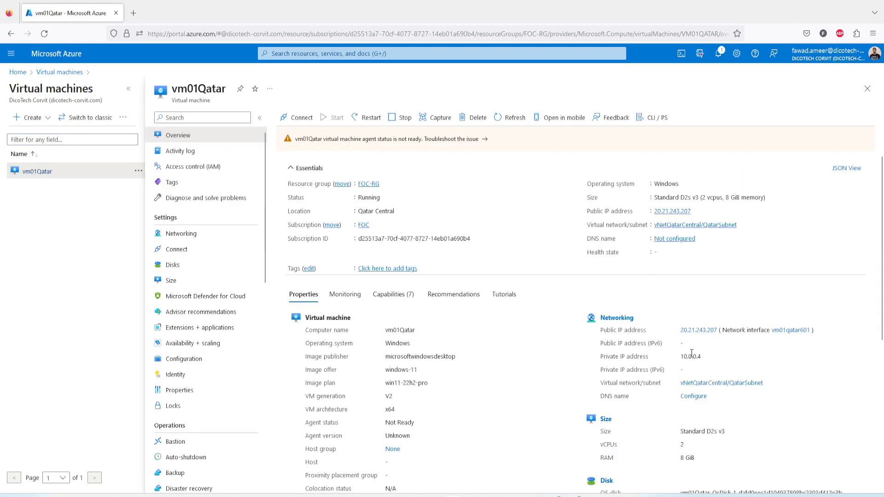
left_click_drag(682, 362, 706, 361)
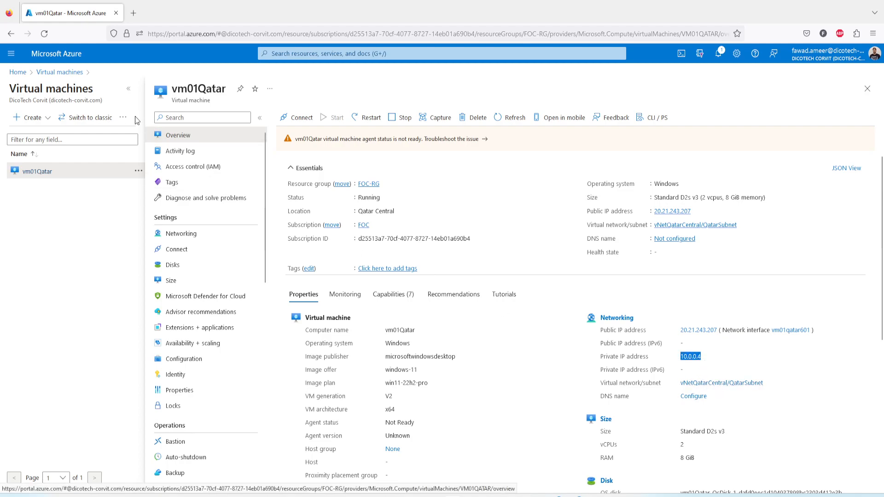
Start creating a new Azure virtual machine in the FOC-RG resource group and name it vm01CanadaCentral.
left_click(30, 119)
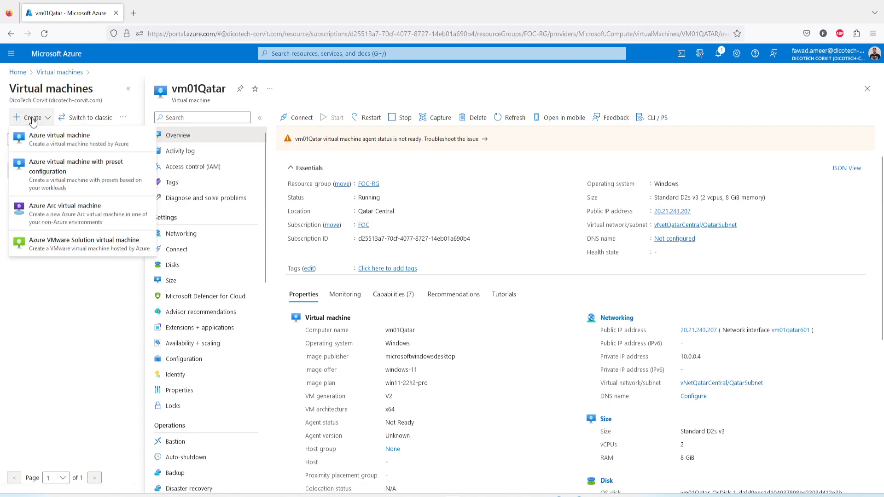
left_click(43, 144)
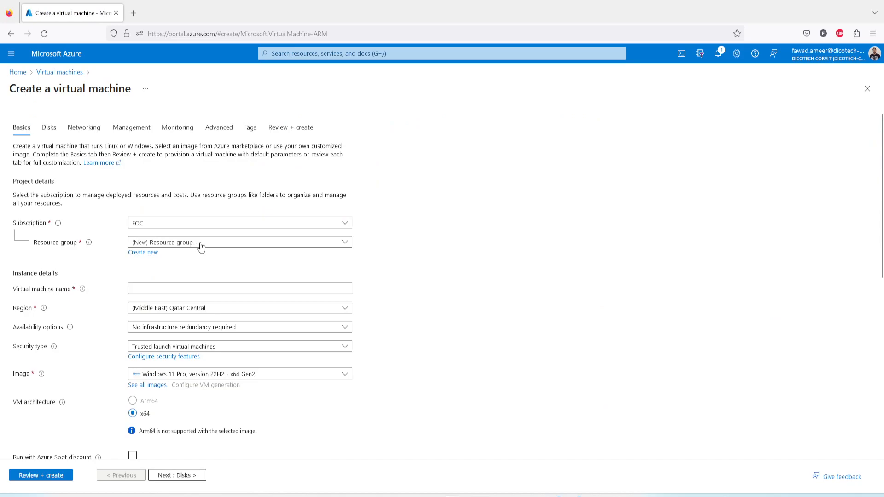
left_click(191, 247)
left_click(161, 276)
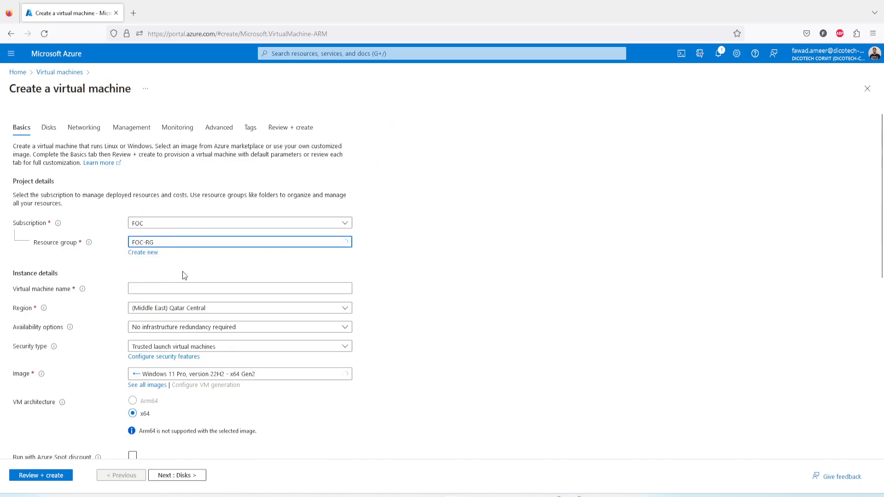
left_click(164, 289)
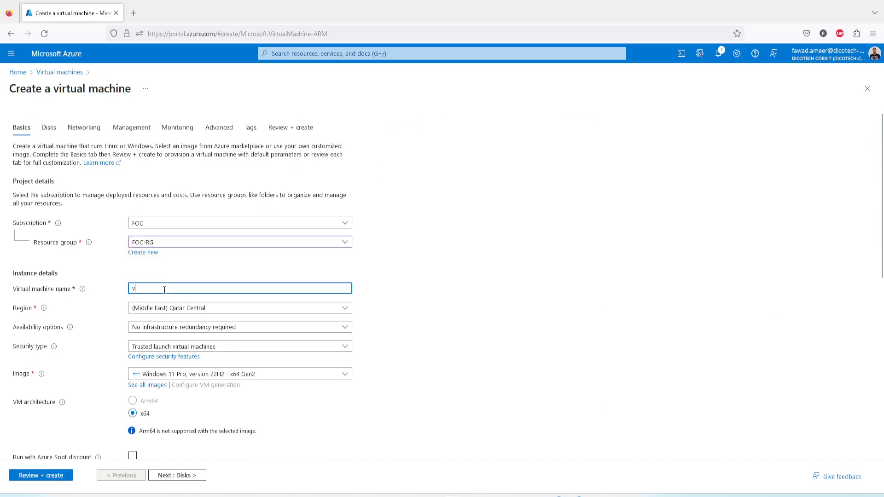
type("vm01CanadaCentral")
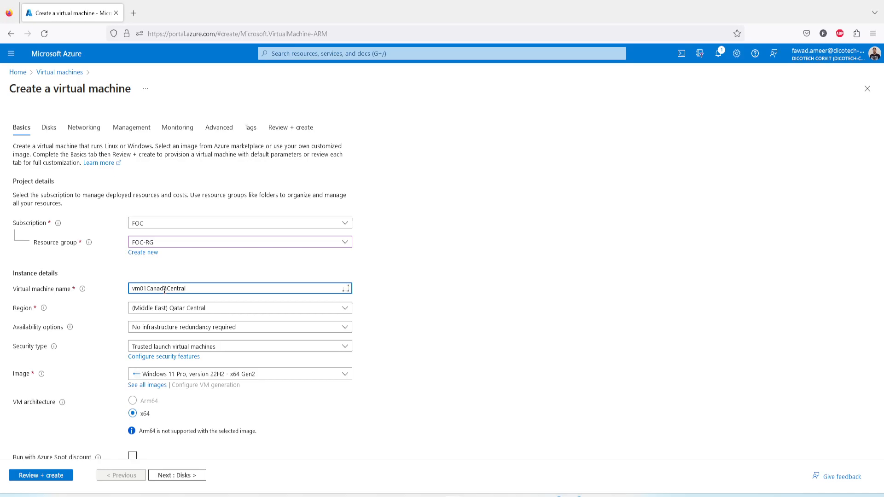
Set the virtual machine's region to (Canada) Canada Central and check the sizes on offer.
left_click(204, 309)
type("ca")
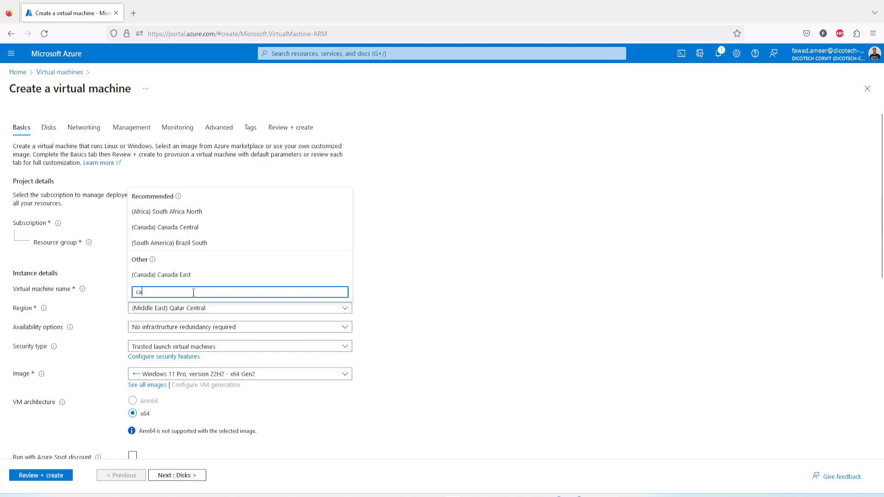
left_click(187, 227)
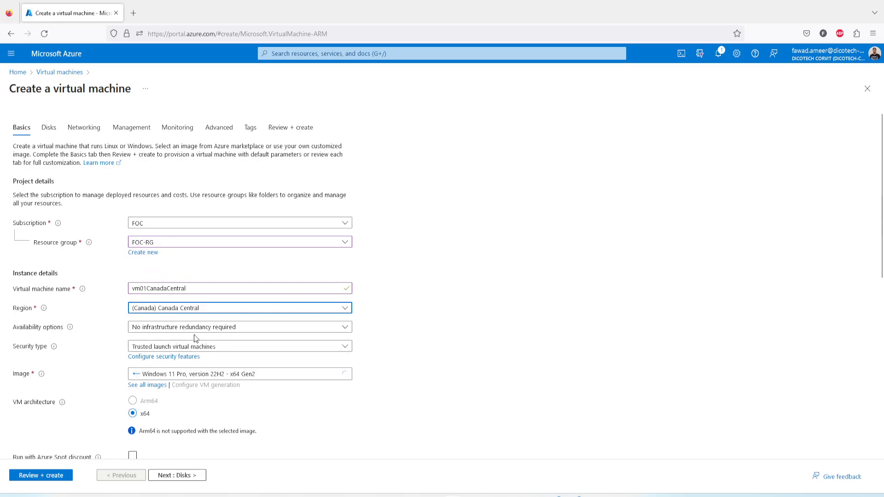
scroll(314, 417, "down", 2)
scroll(314, 417, "down", 2)
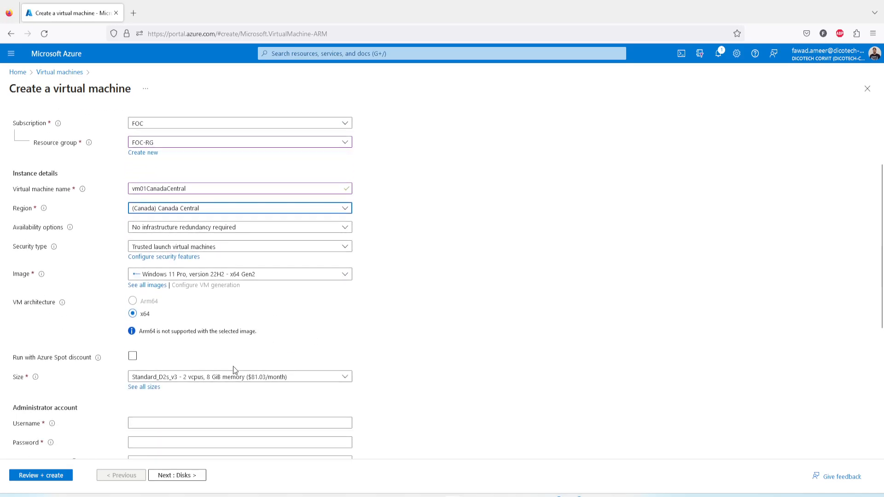
left_click(229, 381)
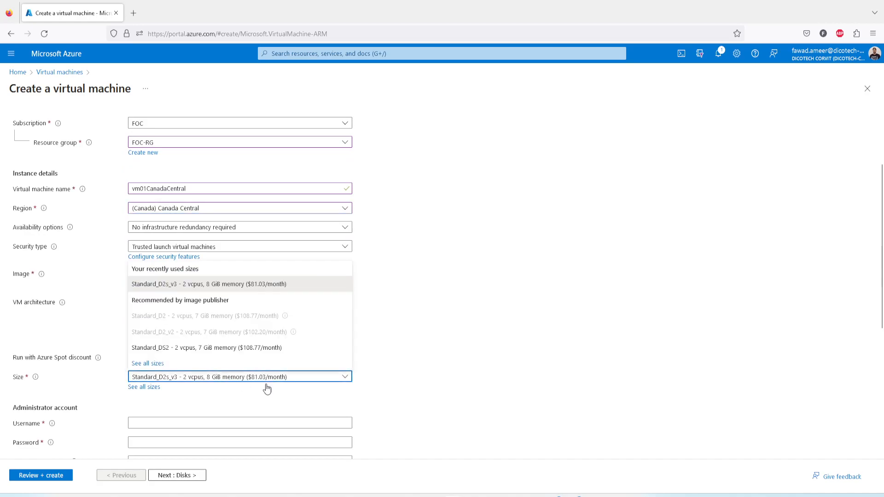
left_click(489, 370)
Enter the administrator username, password and password confirmation, and confirm the eligible Windows 10/11 license with multi-tenant hosting rights.
scroll(179, 395, "down", 3)
left_click(157, 273)
type("fa")
left_click(165, 293)
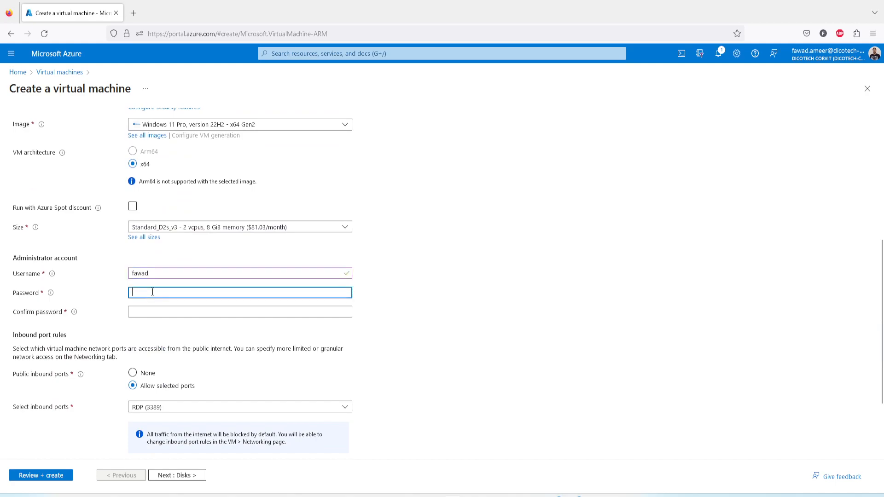
key("ctrl+v")
left_click(159, 312)
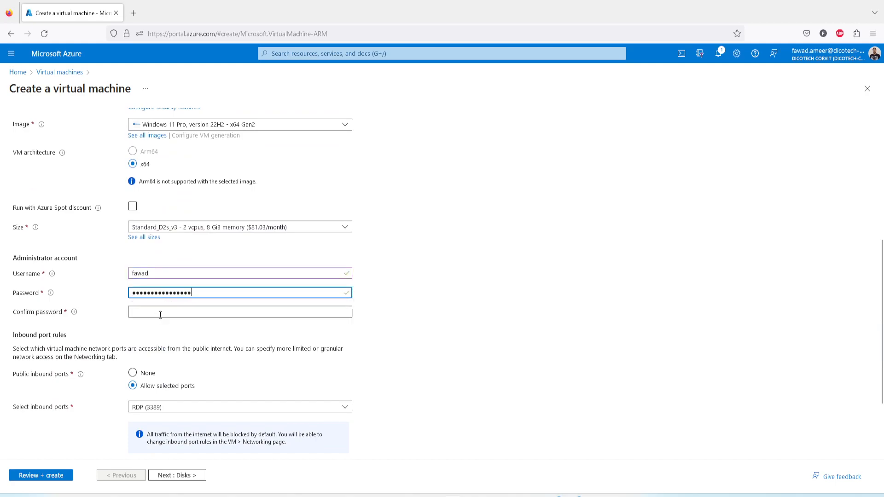
key("ctrl+v")
scroll(194, 357, "down", 2)
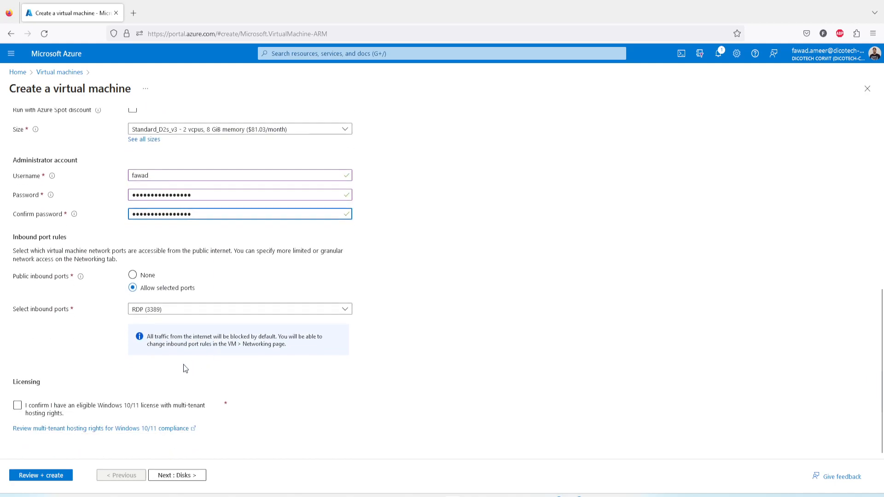
left_click(17, 405)
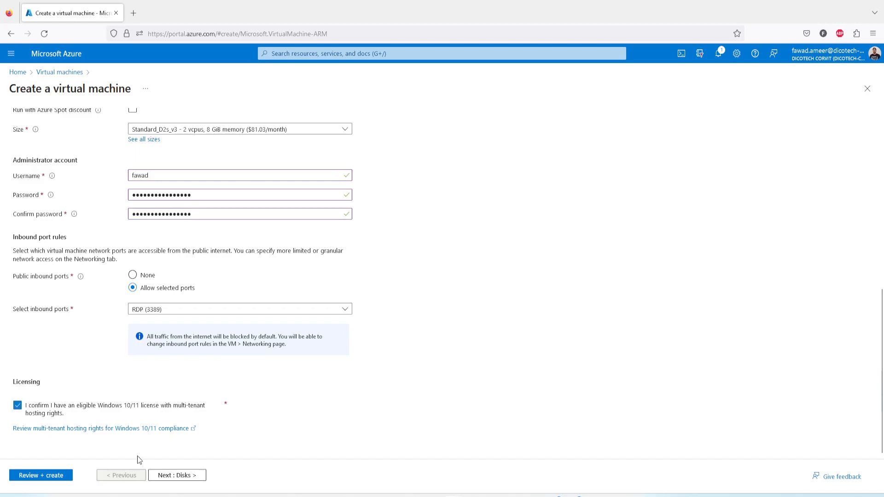
Set the OS disk type to Standard SSD and proceed to the networking settings.
left_click(177, 475)
left_click(159, 274)
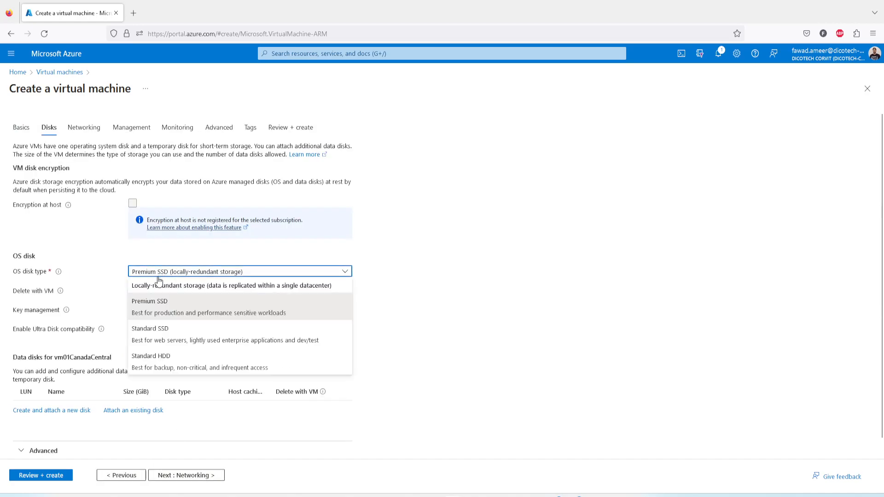
left_click(154, 329)
left_click(207, 475)
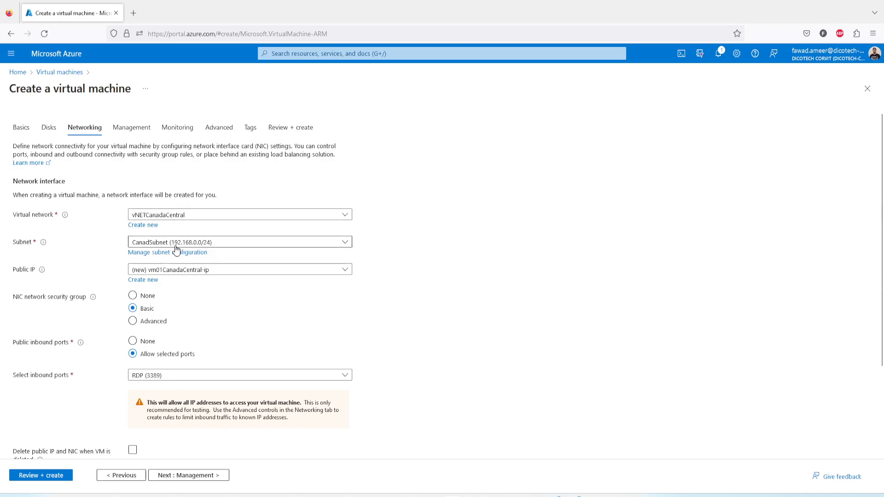
Go back to the basic settings and change the virtual machine size to Standard_B2s from the full size list.
left_click(124, 479)
left_click(122, 479)
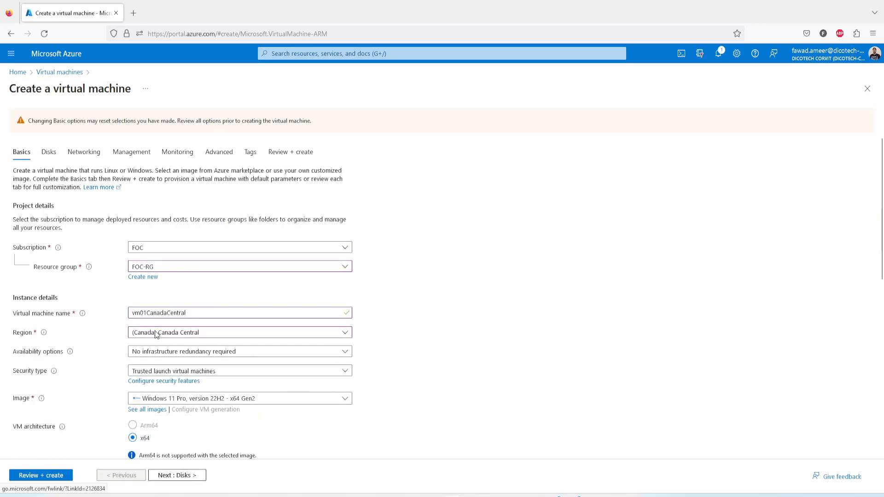
scroll(242, 388, "down", 2)
left_click(237, 401)
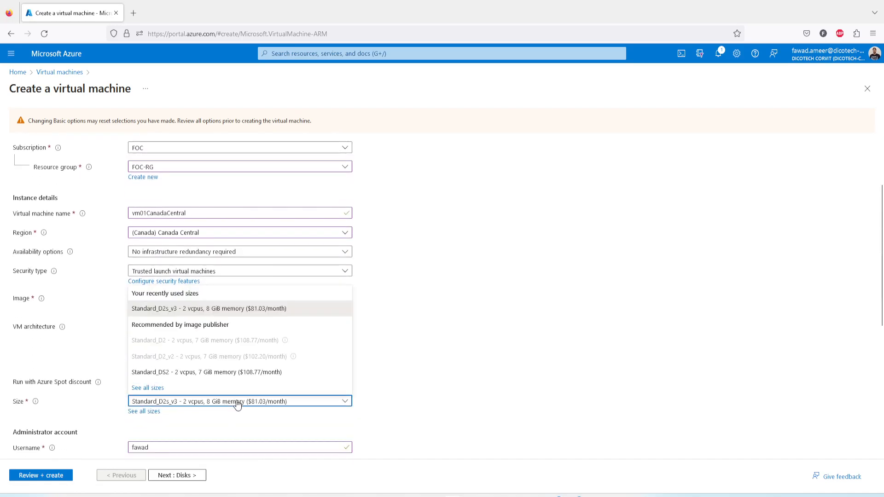
left_click(168, 387)
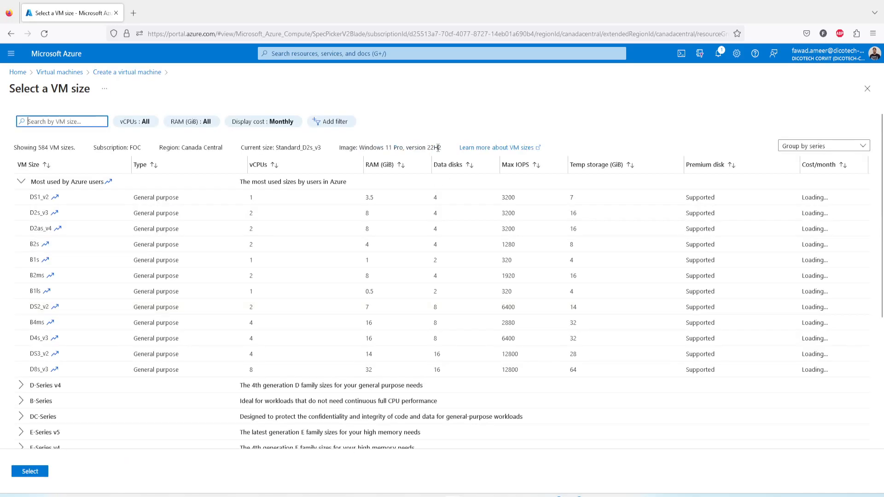
left_click(338, 247)
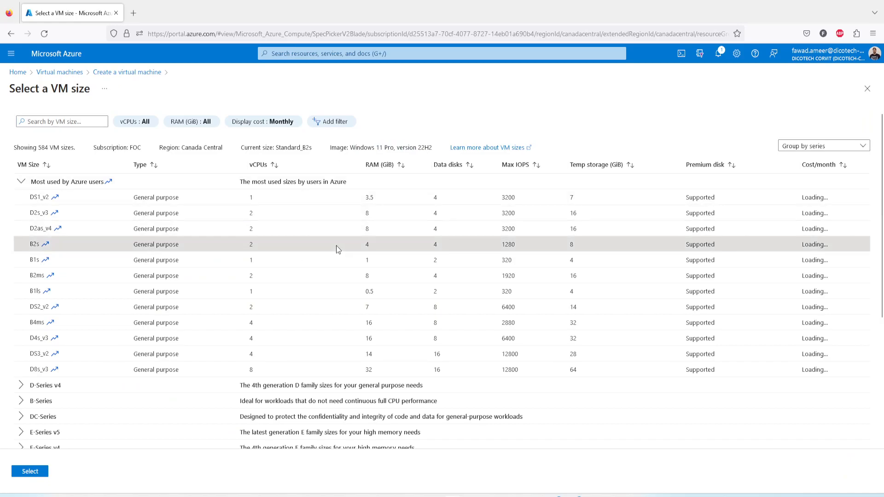
left_click(29, 472)
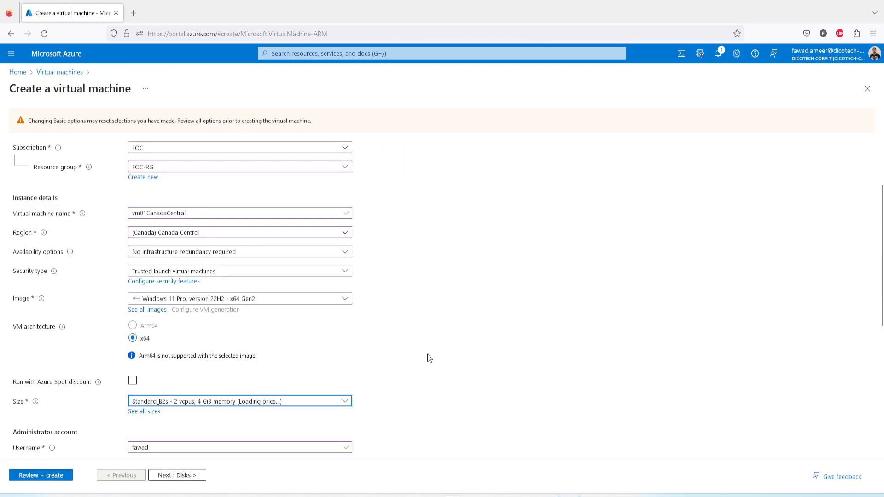
scroll(429, 348, "down", 2)
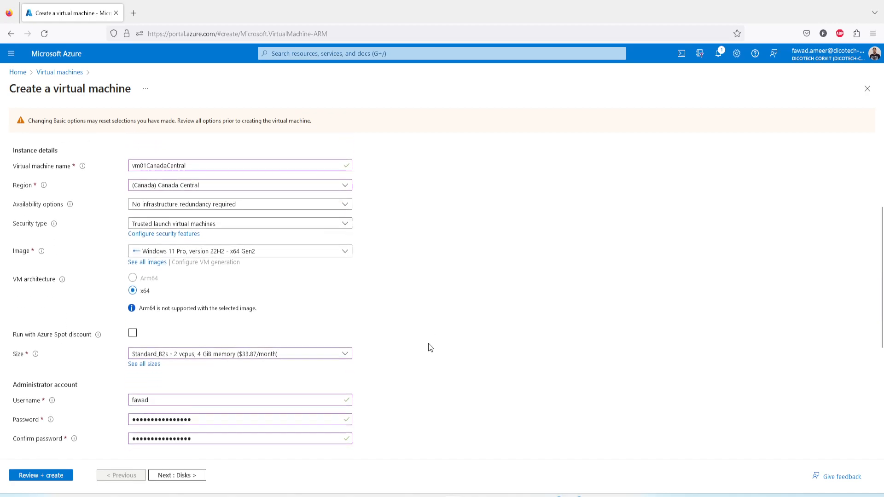
Choose Standard SSD as the OS disk type again and check the virtual networks available in the networking settings.
left_click(174, 475)
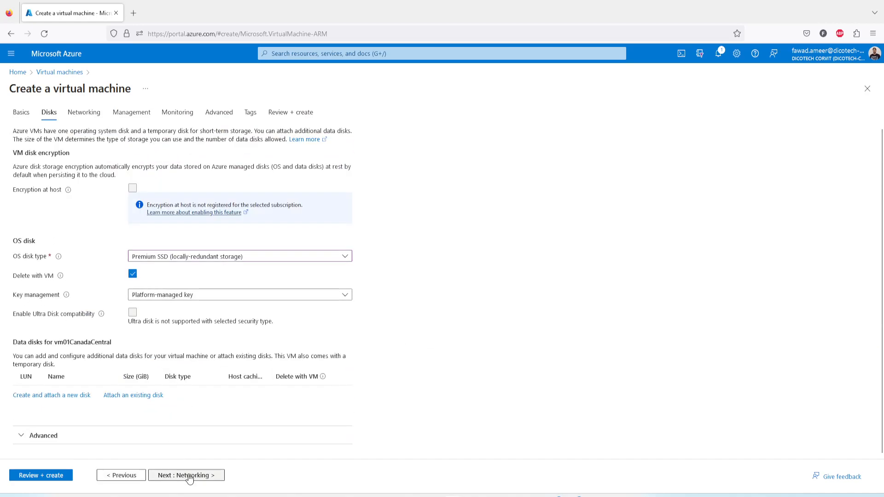
left_click(142, 258)
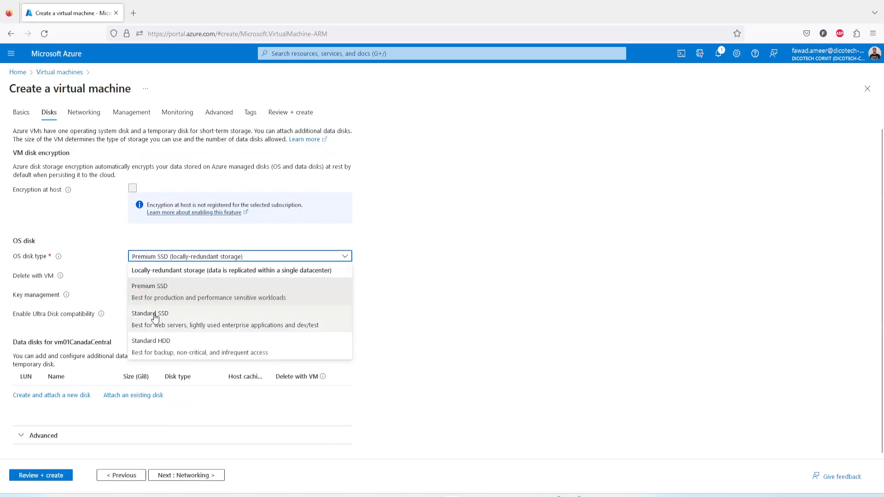
left_click(154, 310)
left_click(189, 476)
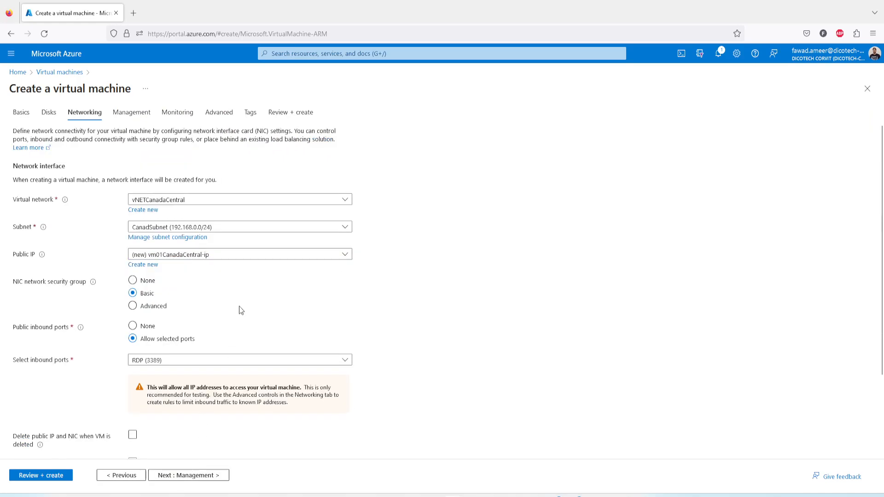
left_click(188, 201)
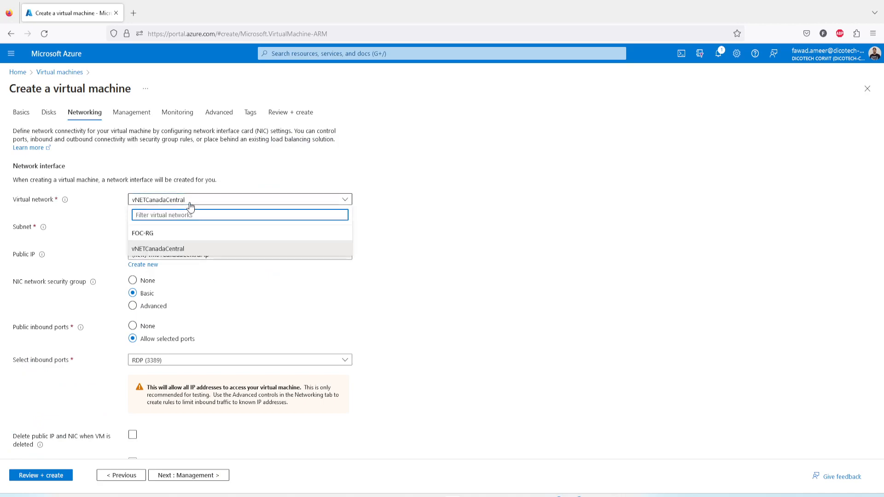
left_click(191, 205)
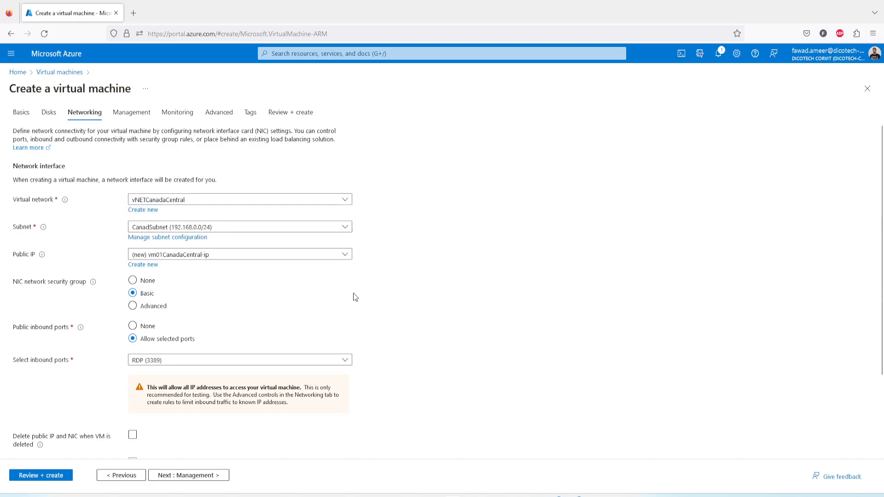
Enable deleting the public IP and NIC when the VM is deleted, and validate and create vm01CanadaCentral.
left_click(44, 477)
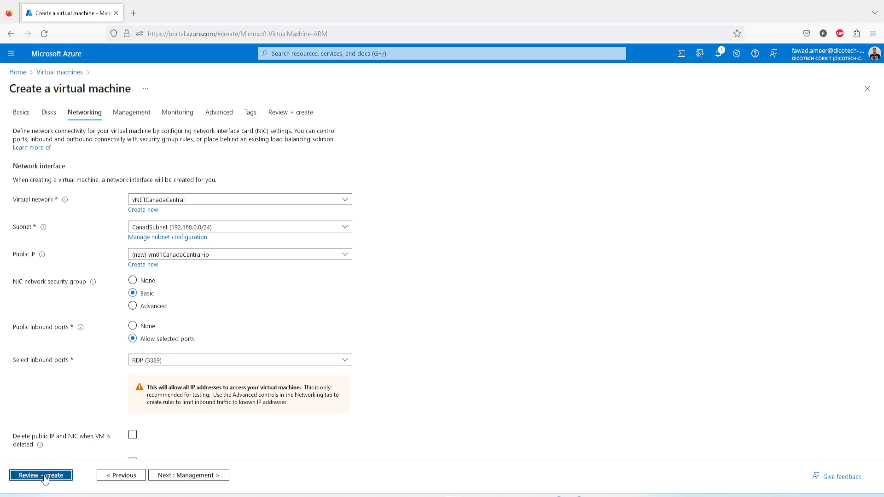
scroll(470, 387, "down", 4)
left_click(131, 335)
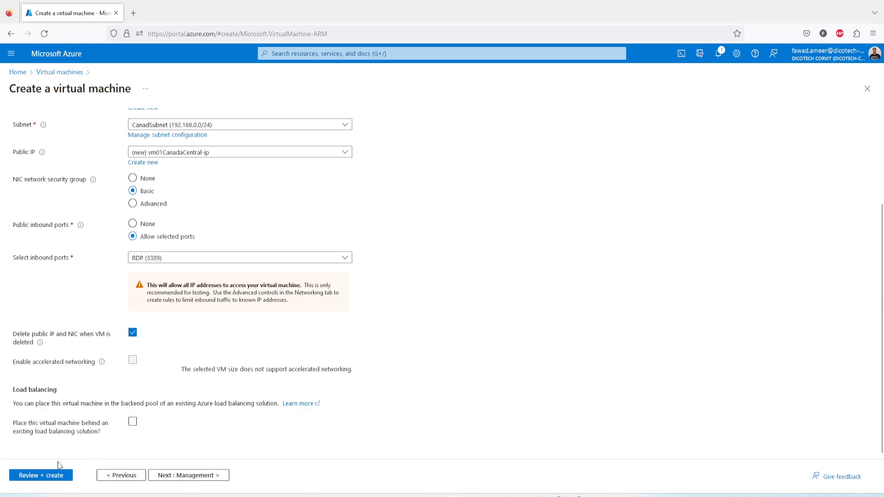
left_click(54, 476)
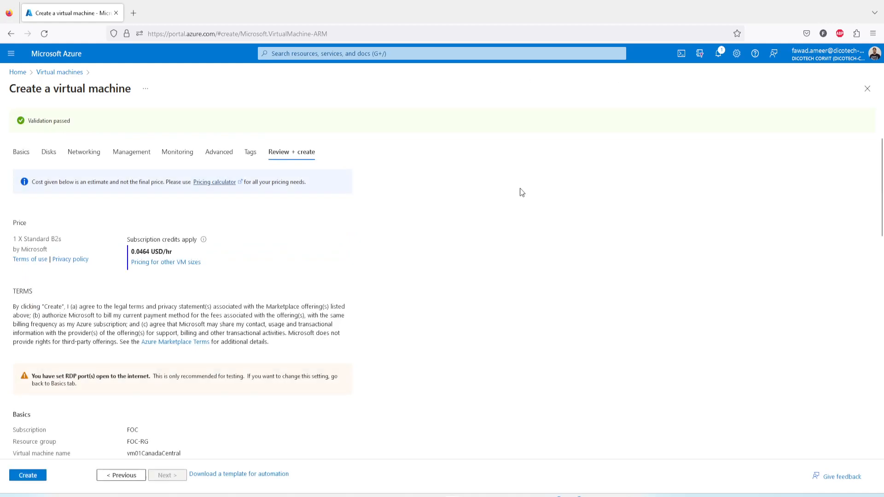
left_click(45, 474)
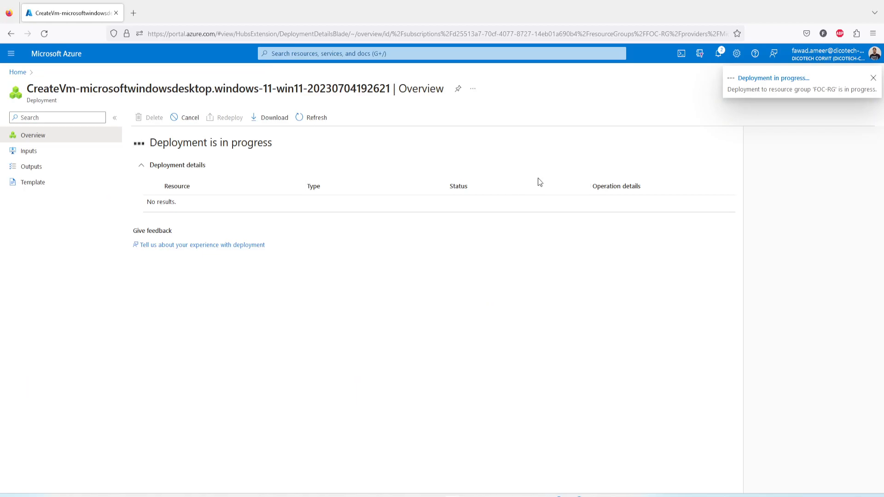
Check the virtual machines list and the deployment progress in the notifications, and return to the portal home page.
left_click(17, 72)
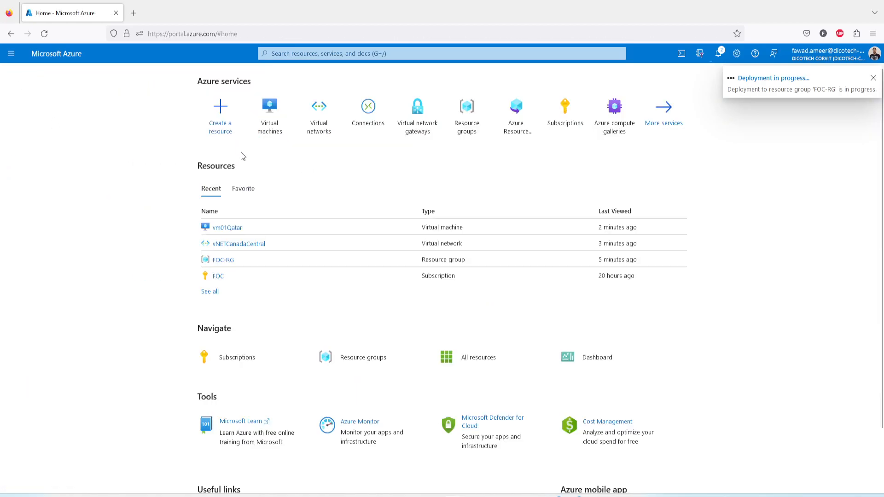
left_click(276, 128)
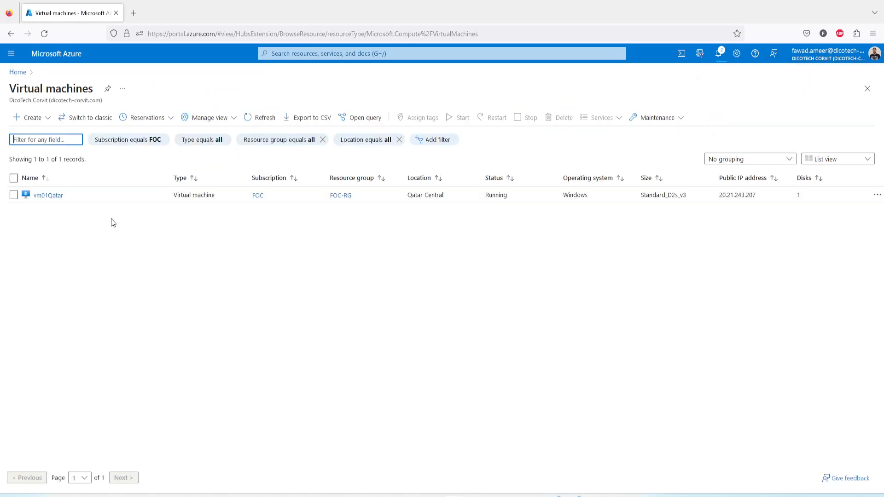
left_click(718, 53)
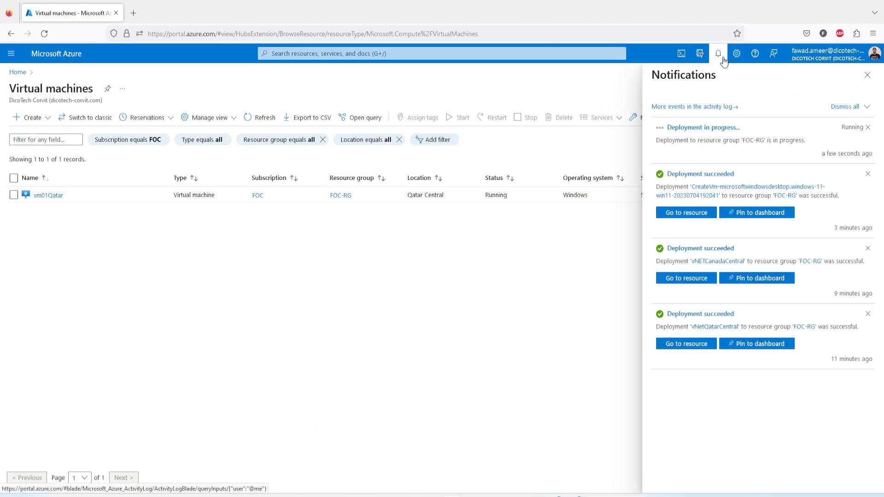
left_click(20, 72)
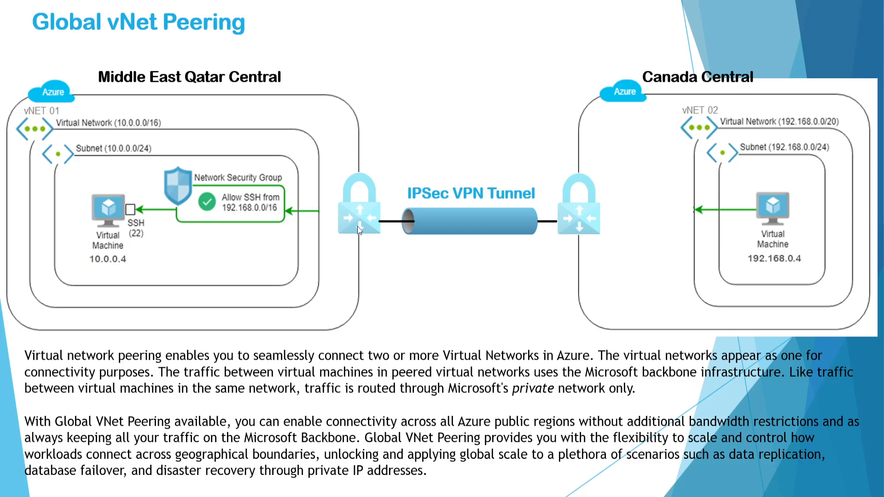
Return from the Global vNet Peering slide to the Azure portal, find Virtual network gateways and start creating a gateway.
key("alt+Tab")
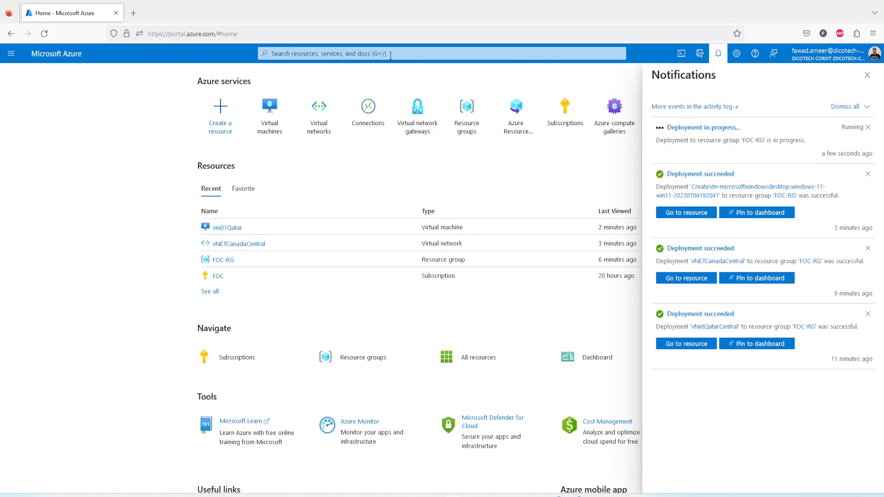
left_click(391, 54)
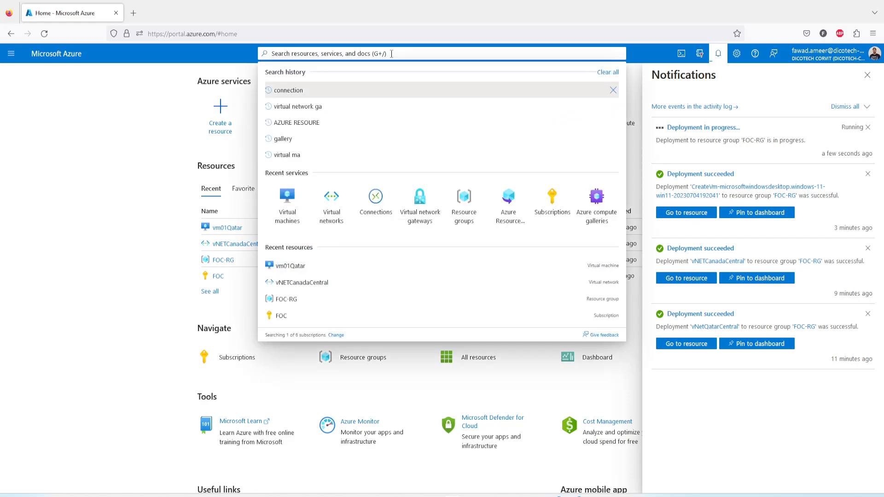
type("vir")
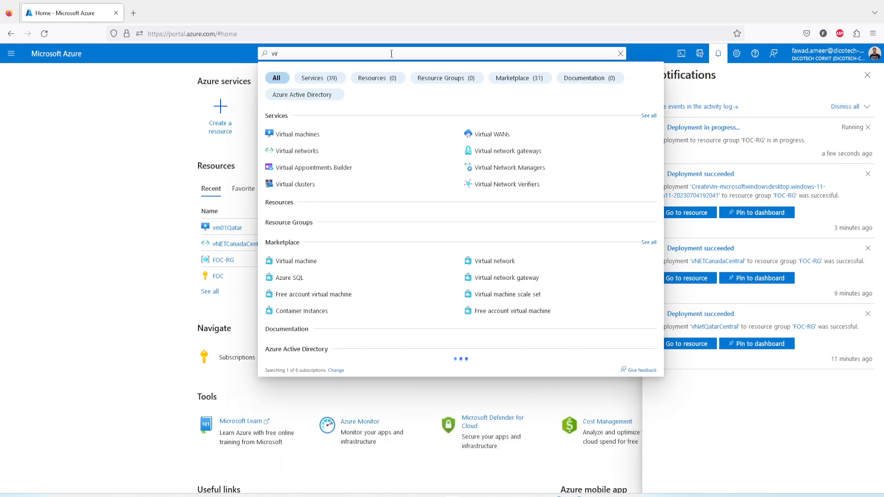
type("ual netw")
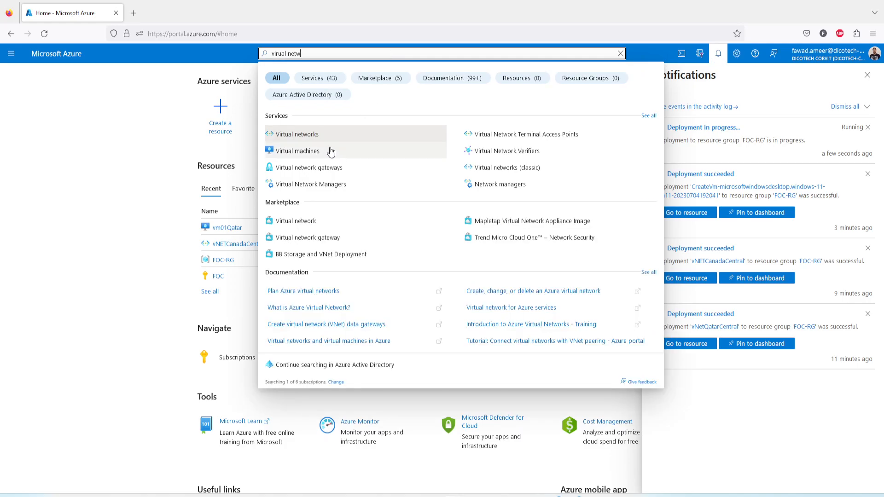
left_click(327, 176)
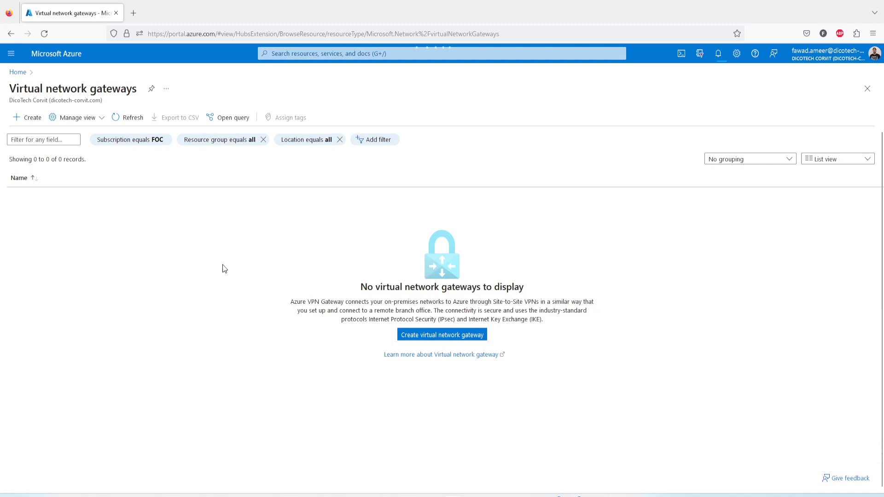
left_click(442, 334)
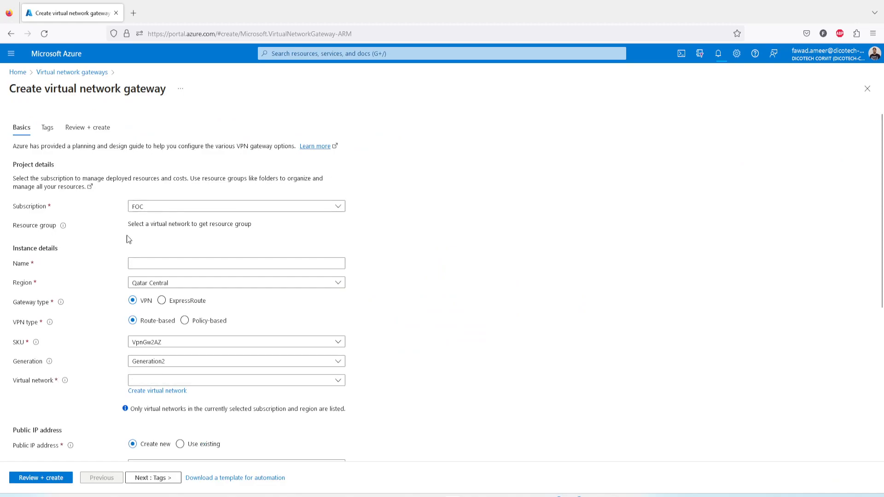
Name the new virtual network gateway VNG-Qatar.
left_click(146, 263)
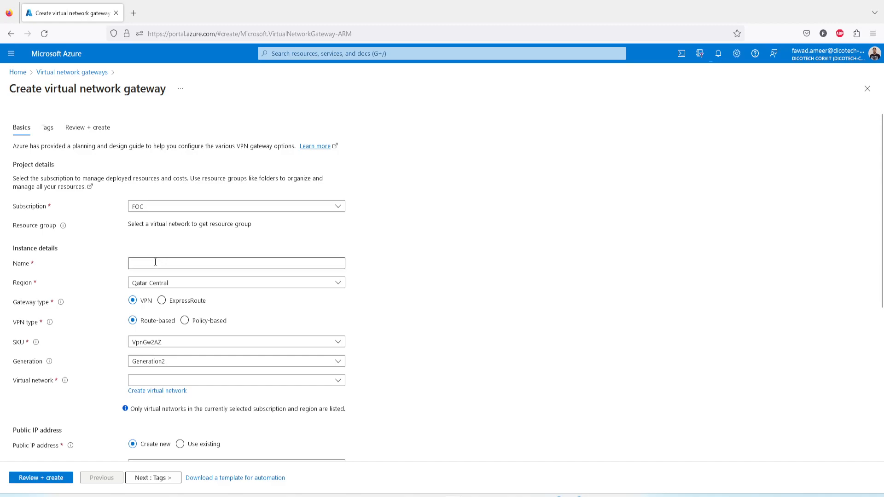
left_click(159, 264)
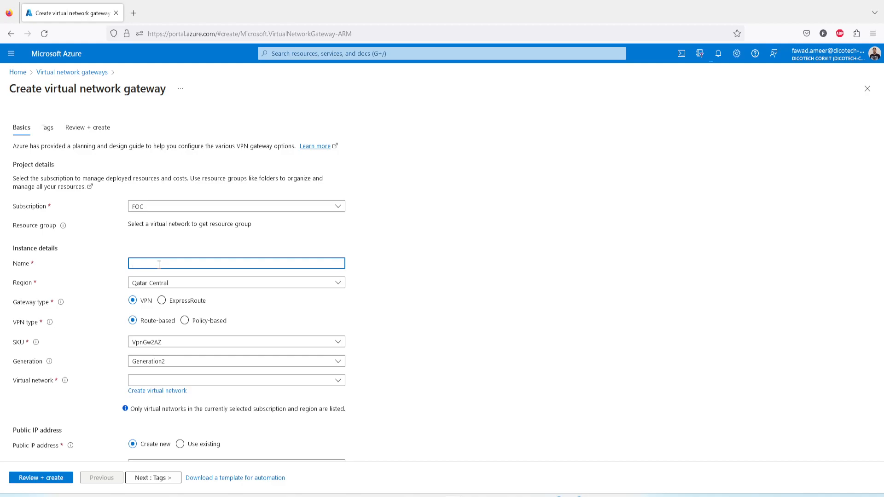
type("vng-Qatar")
left_click_drag(142, 265, 116, 266)
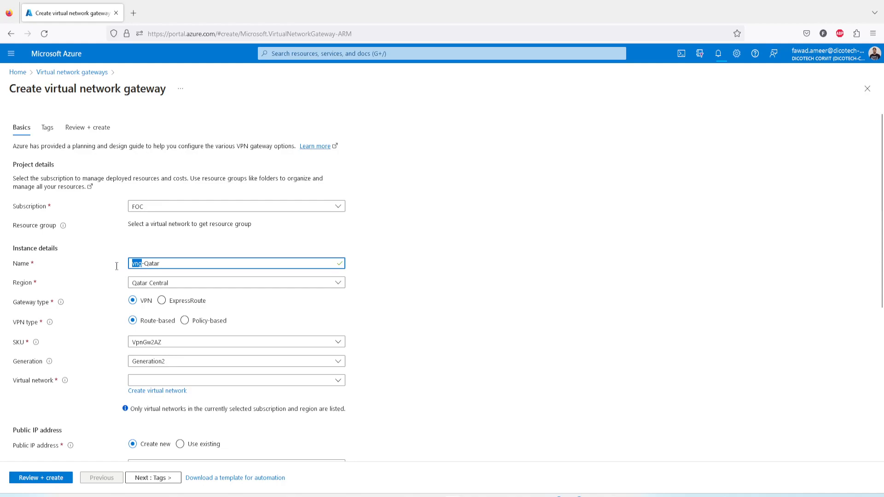
type("VNG")
Set the gateway SKU to VpnGw1 and select vNetQatarCentral as its virtual network.
scroll(142, 330, "down", 2)
left_click(185, 293)
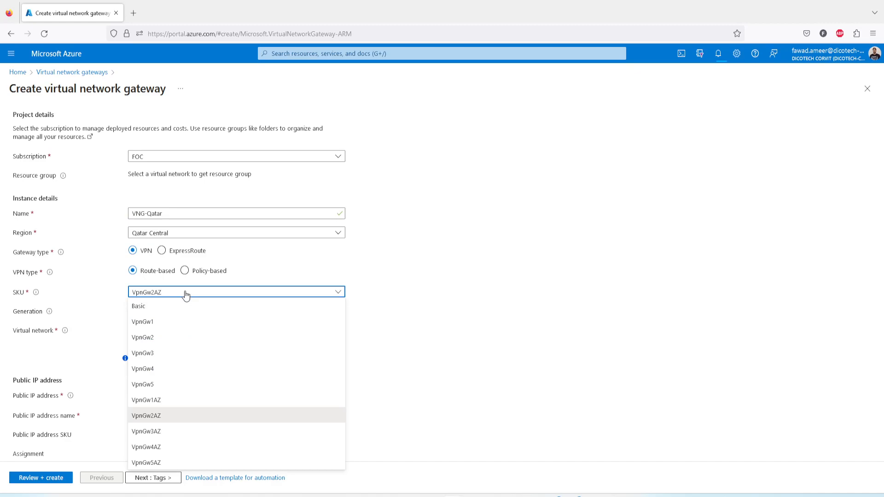
left_click(158, 323)
left_click(182, 312)
left_click(183, 313)
left_click(184, 332)
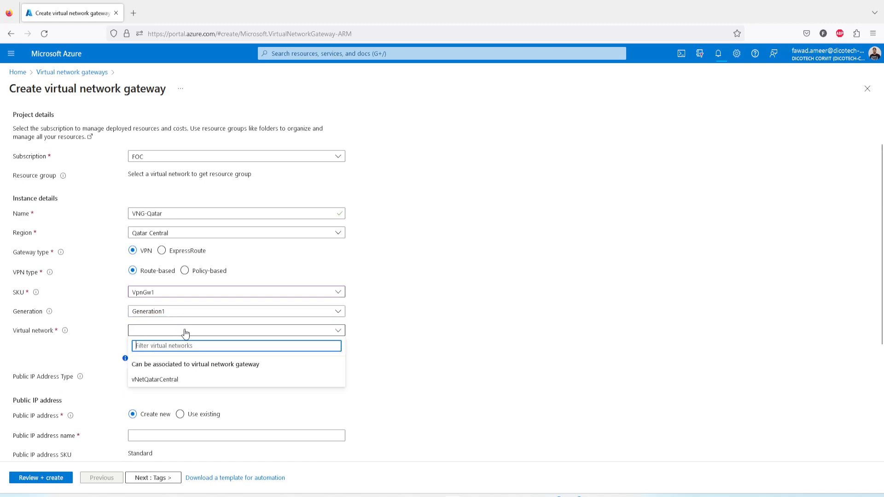
left_click(178, 383)
Name the gateway's new public IP address QatarPublicIP.
scroll(419, 339, "down", 1)
scroll(419, 339, "down", 3)
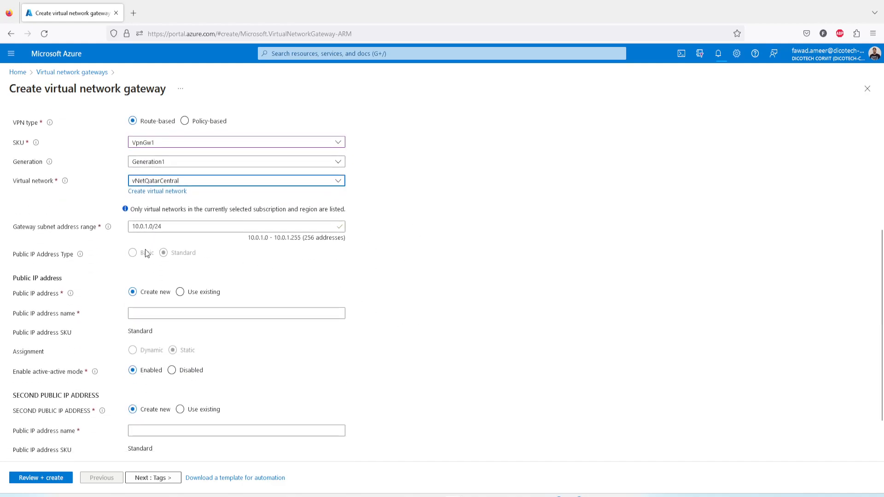
left_click(162, 313)
type("Qatar")
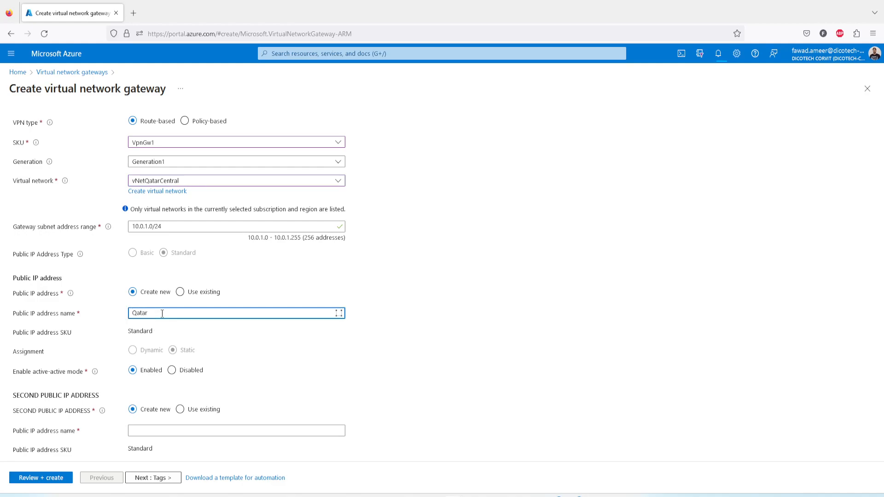
type("PublicIP")
Name the second public IP address QatarPublicIPSec, reusing the first public IP address's name as its base.
scroll(205, 340, "down", 2)
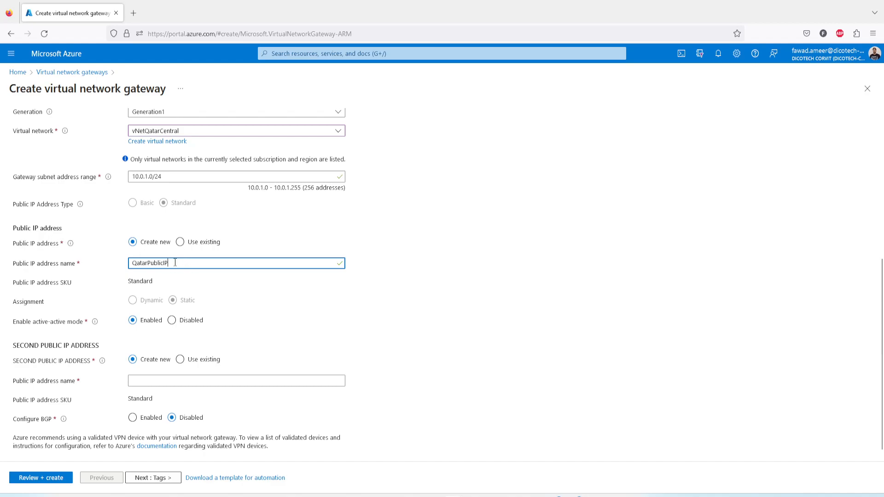
left_click_drag(180, 263, 107, 263)
key("ctrl+c")
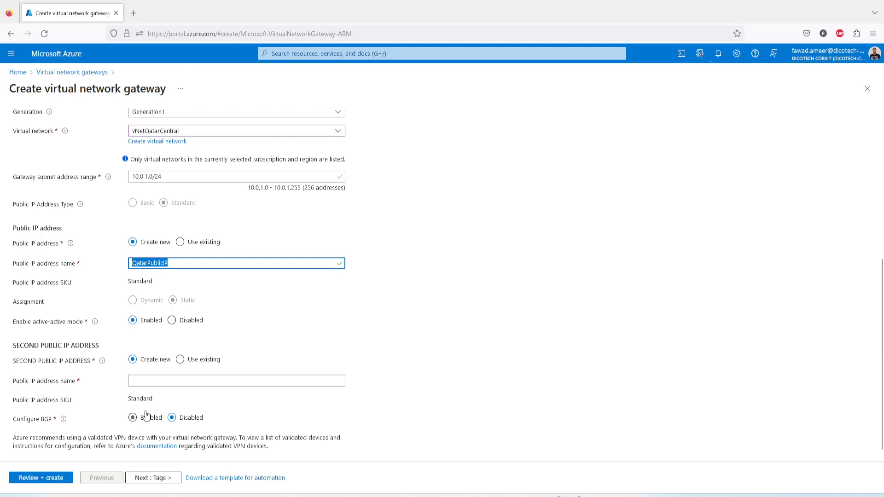
left_click(153, 381)
key("ctrl+v")
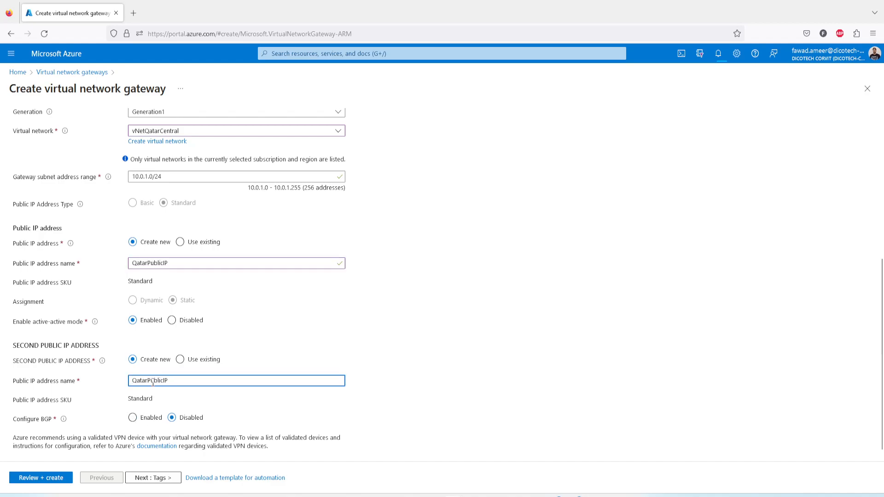
type("Sec")
scroll(404, 371, "down", 1)
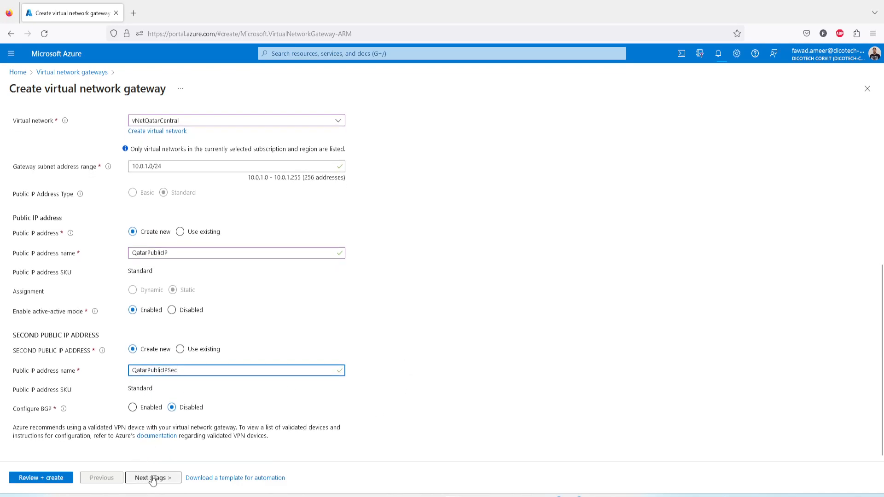
Review the VNG-Qatar settings, then validate and create the gateway.
scroll(198, 340, "up", 4)
scroll(201, 339, "up", 1)
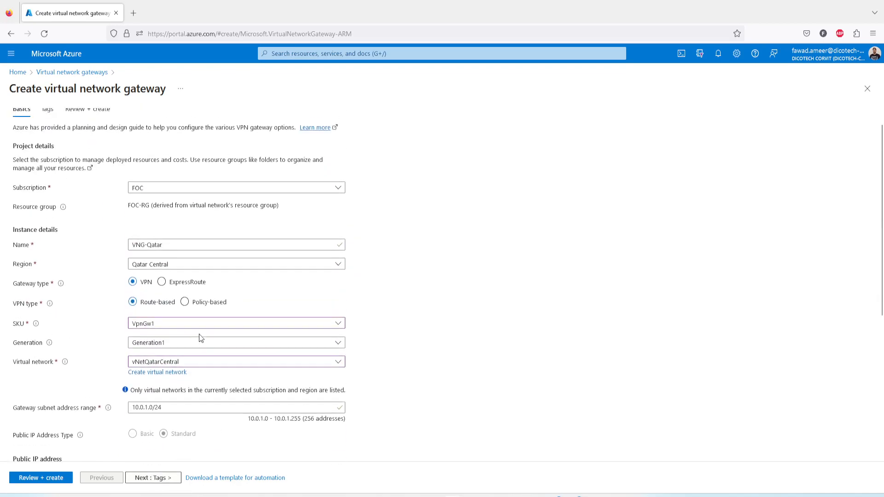
scroll(201, 338, "down", 5)
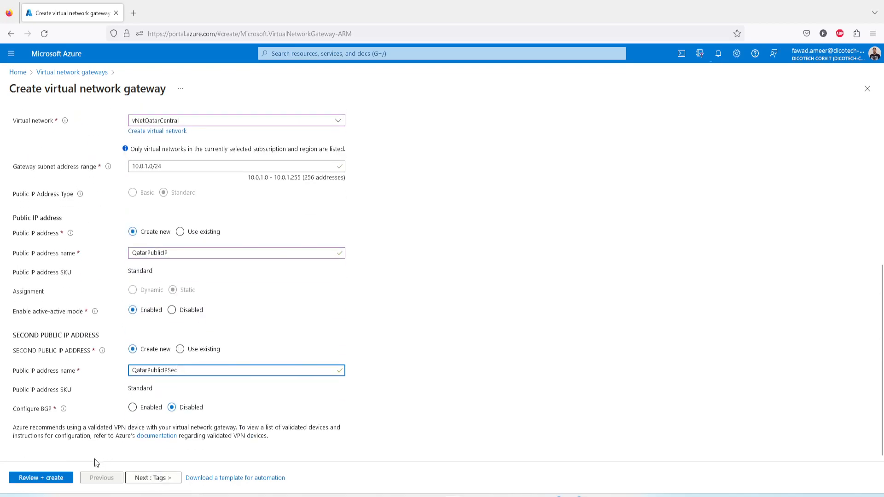
left_click(48, 481)
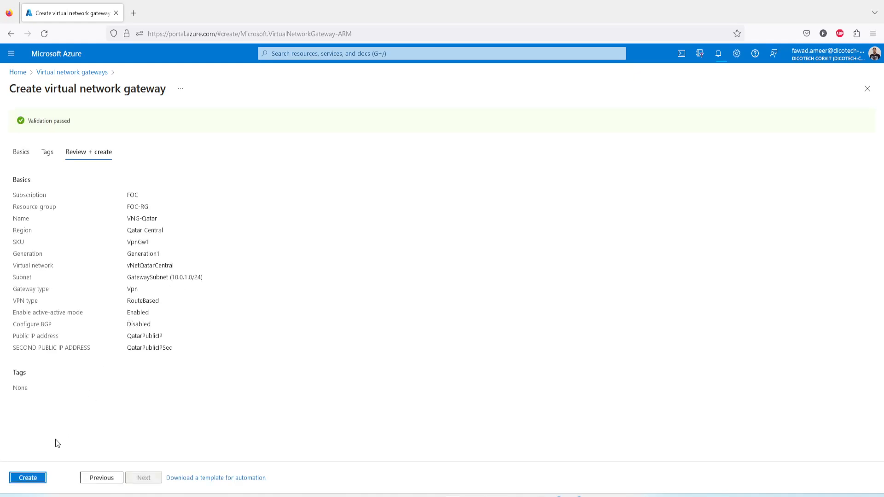
left_click(34, 478)
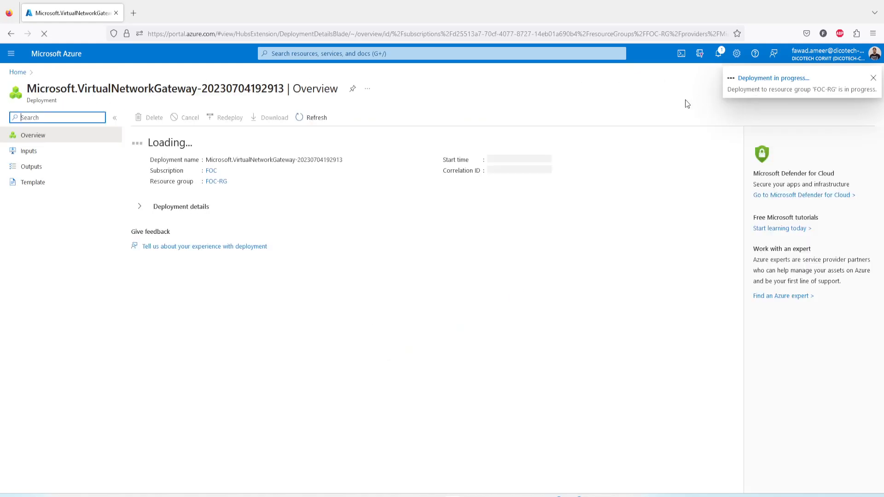
Return to the virtual network gateways list and start creating a second gateway named NVG-Canada.
left_click(18, 74)
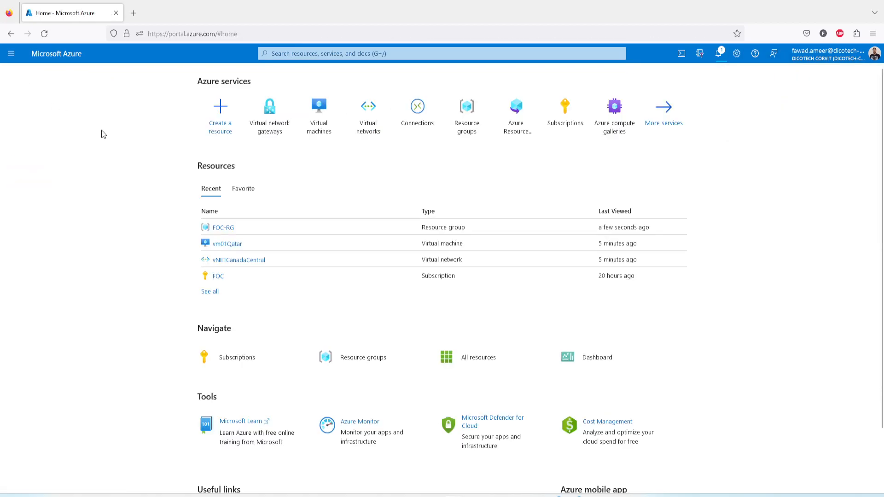
left_click(272, 126)
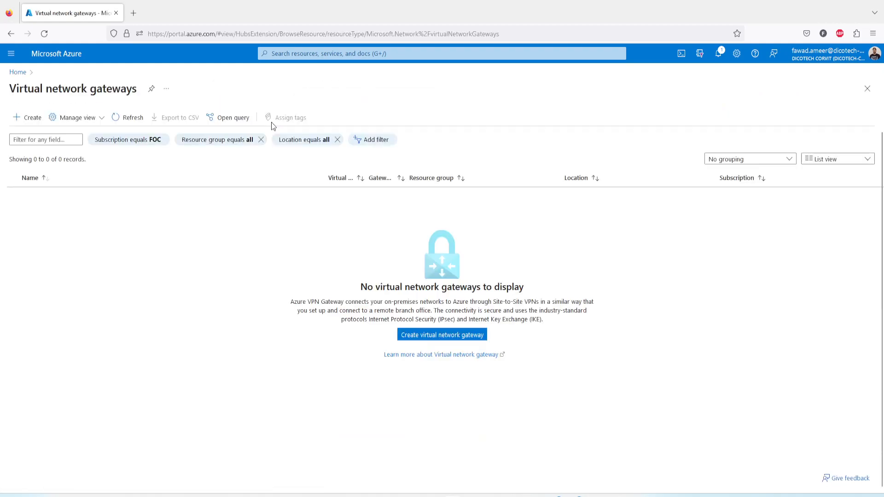
left_click(31, 118)
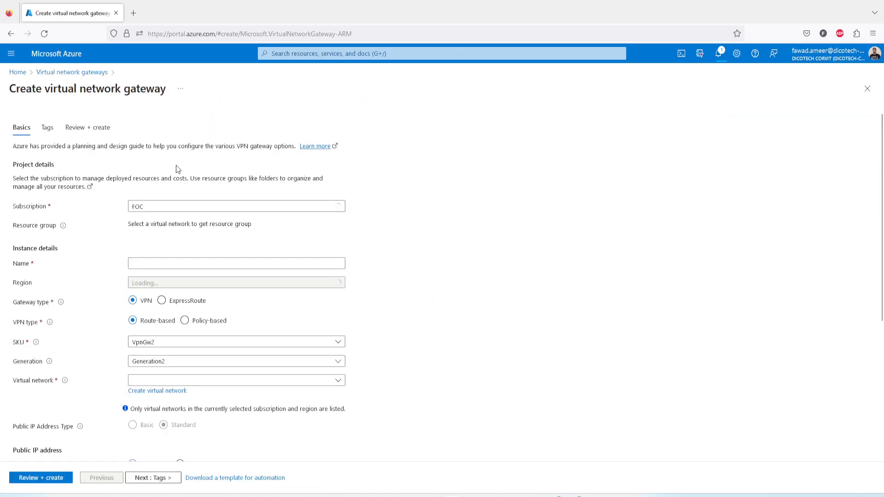
left_click(166, 261)
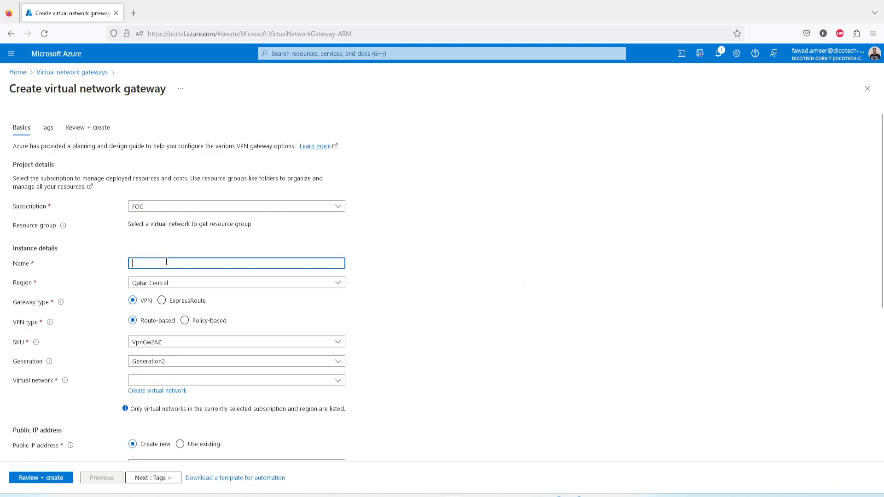
type("NVG-Caanada")
Set the NVG-Canada gateway's region to Canada Central and its SKU to VpnGw1.
left_click(180, 285)
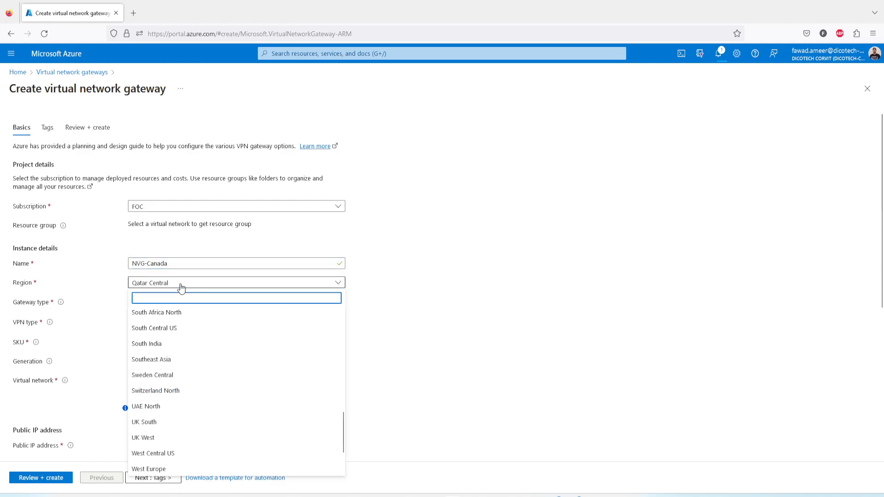
type("ca")
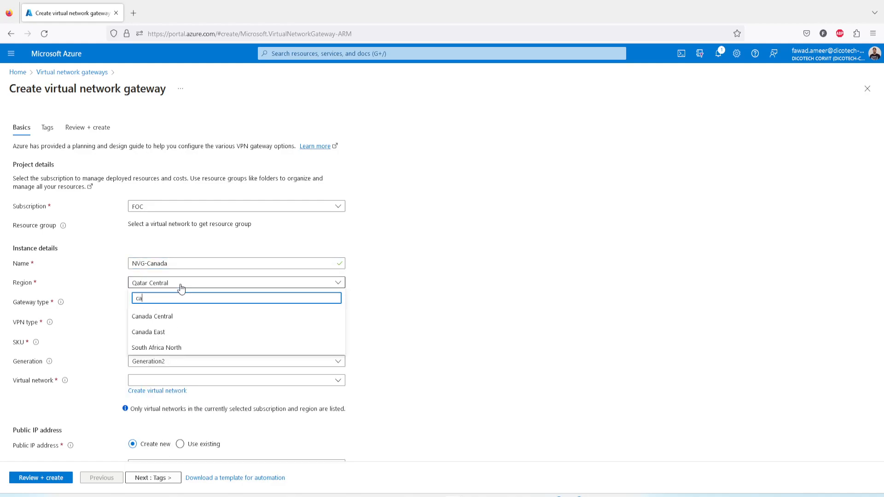
left_click(165, 316)
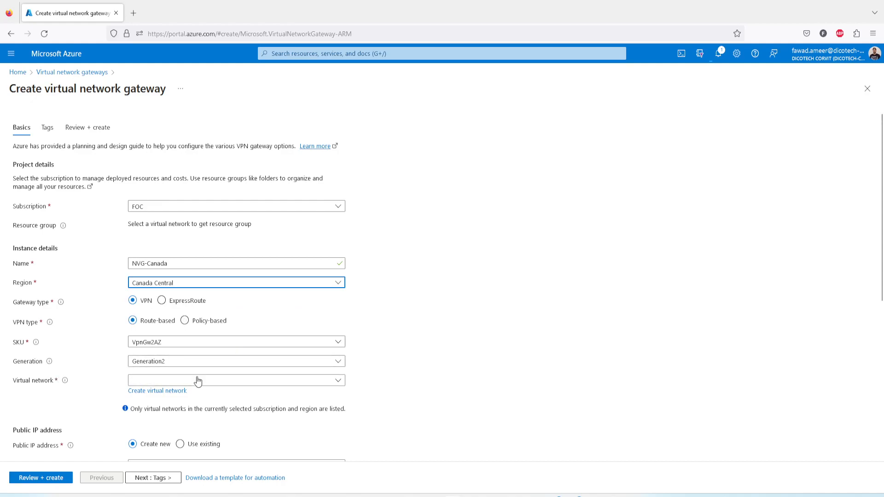
left_click(179, 346)
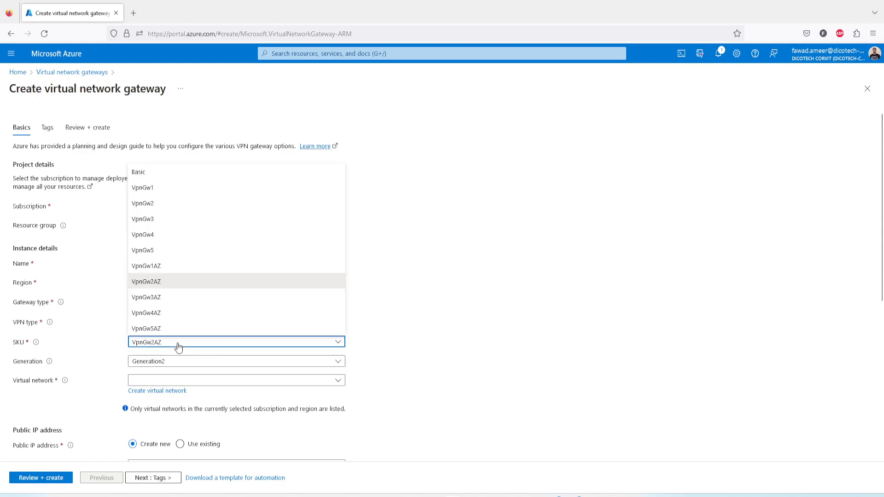
left_click(166, 194)
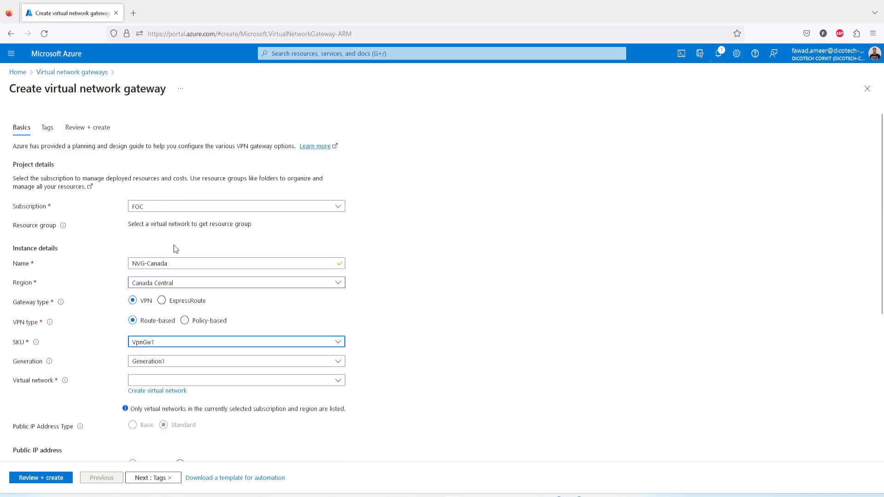
Select vNETCanadaCentral as the virtual network and name the new public IP address PublicIPCanada.
scroll(391, 340, "down", 3)
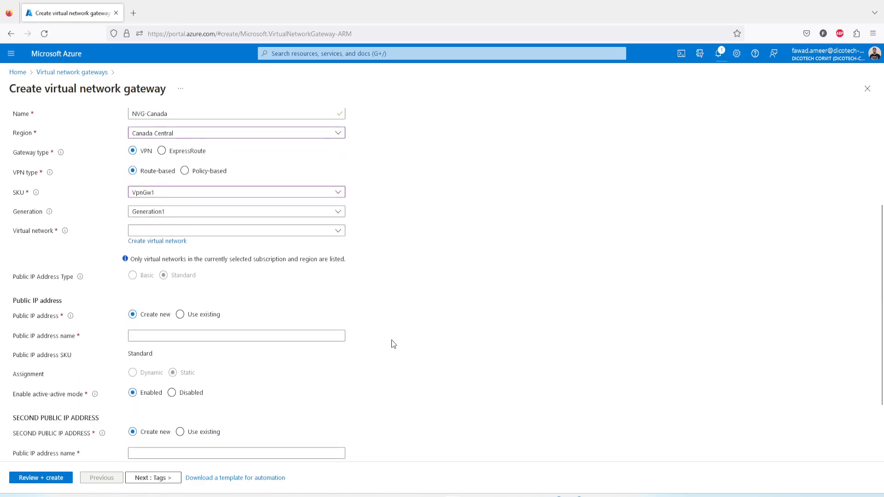
left_click(153, 230)
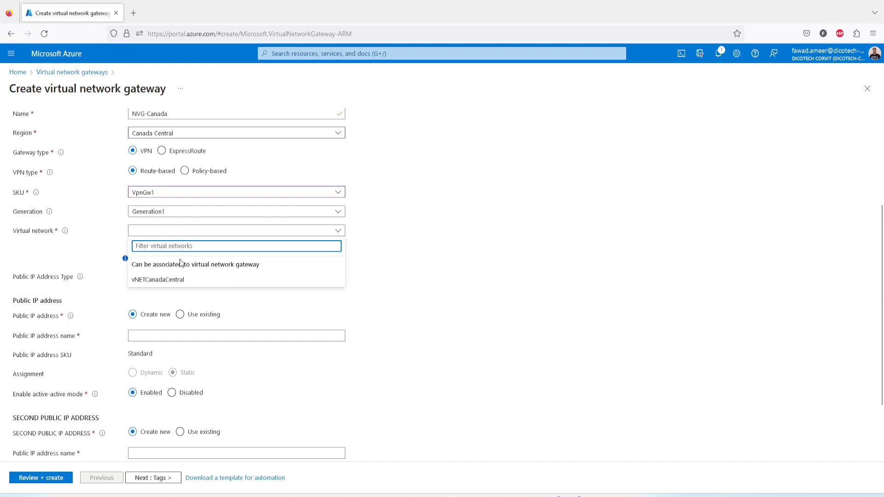
left_click(179, 281)
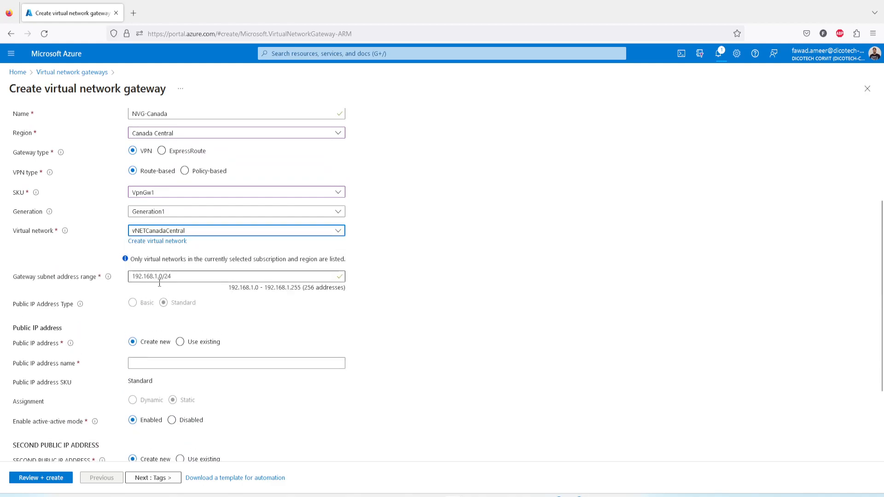
left_click(143, 364)
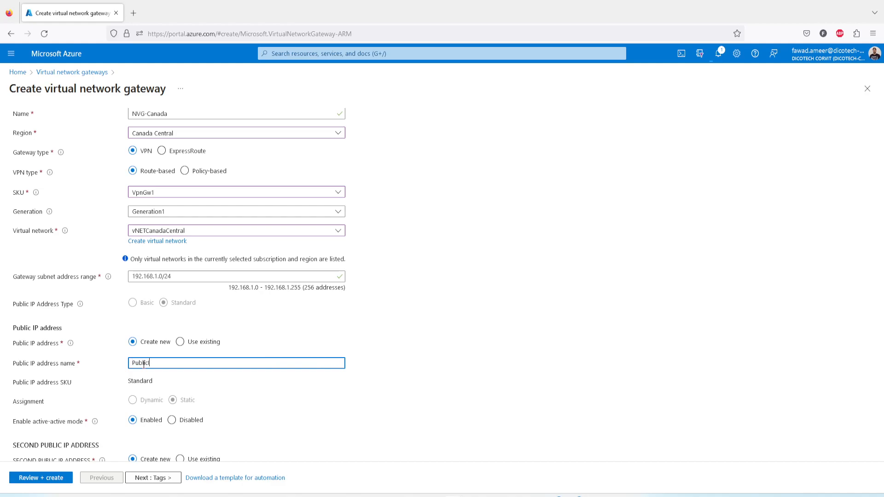
type("ada")
Name the second public IP address PublicIPCanadaSec, reusing the first Canadian public IP address's name as its base.
left_click_drag(188, 361, 118, 357)
key("ctrl+c")
scroll(159, 375, "down", 3)
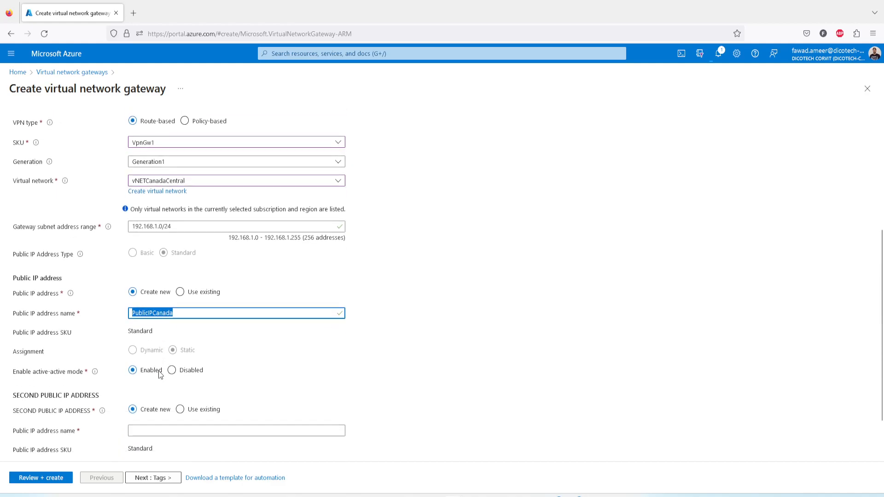
left_click(153, 373)
key("ctrl+v")
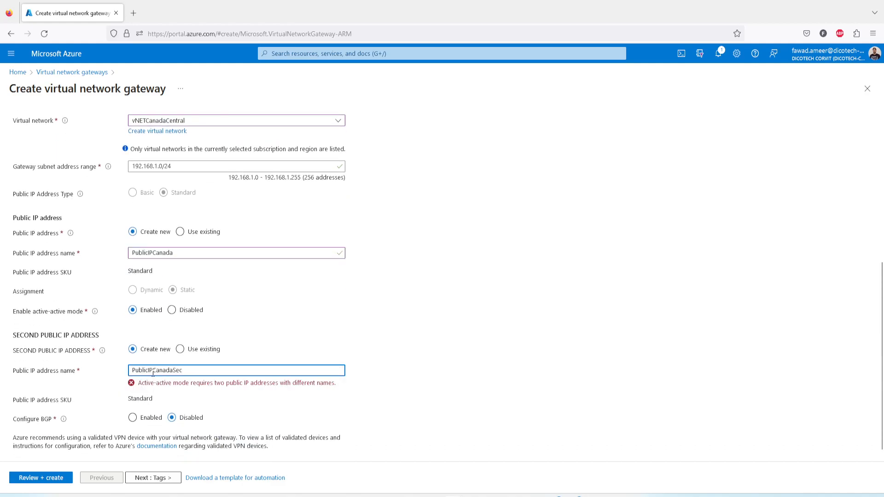
type("Sec")
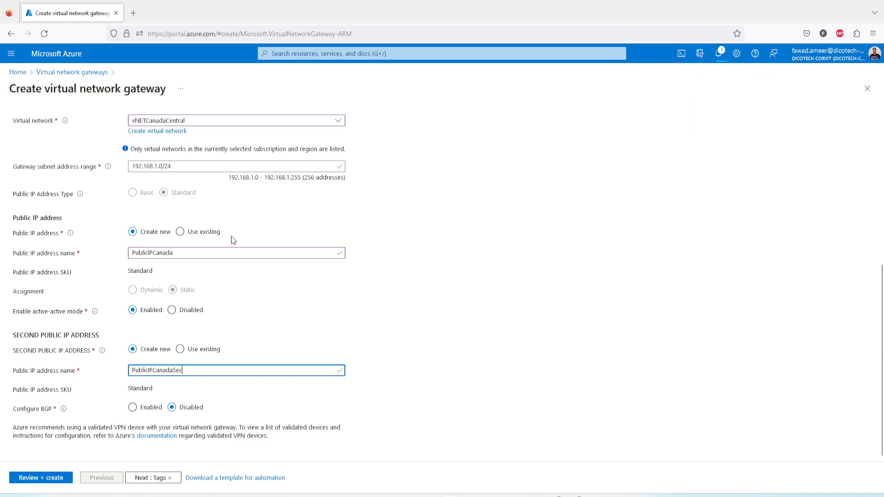
Change the Canada gateway's SKU to VpnGw2AZ and its generation to Generation1, and view the help on gateway generations.
scroll(231, 236, "up", 1)
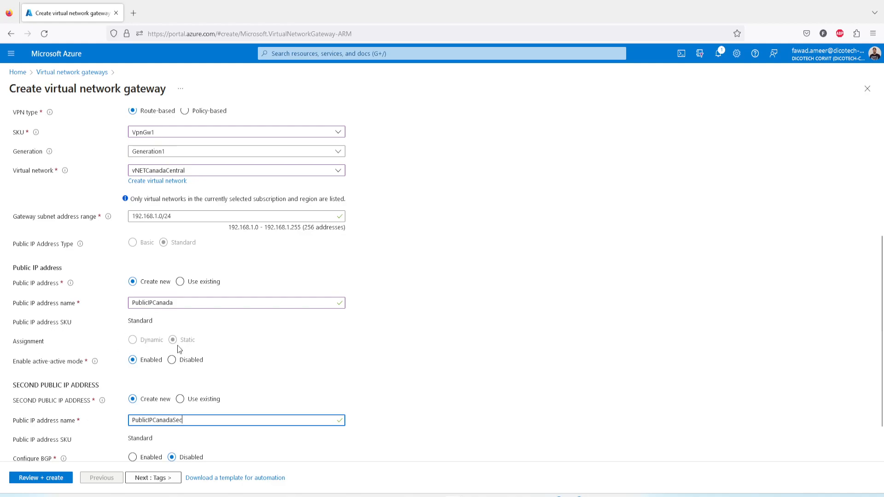
left_click(169, 134)
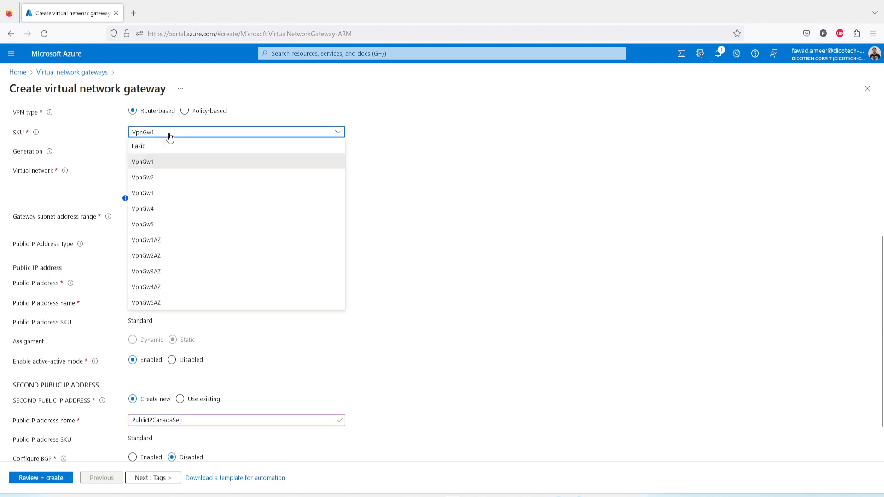
left_click(167, 240)
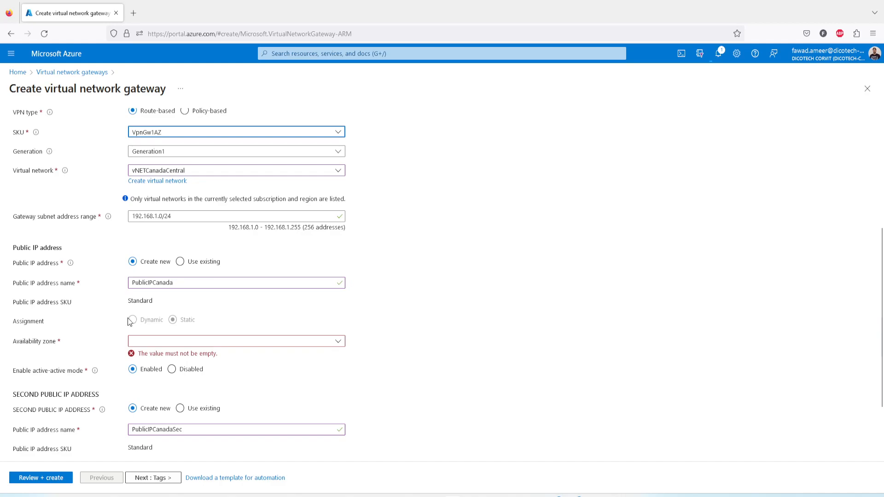
left_click(179, 135)
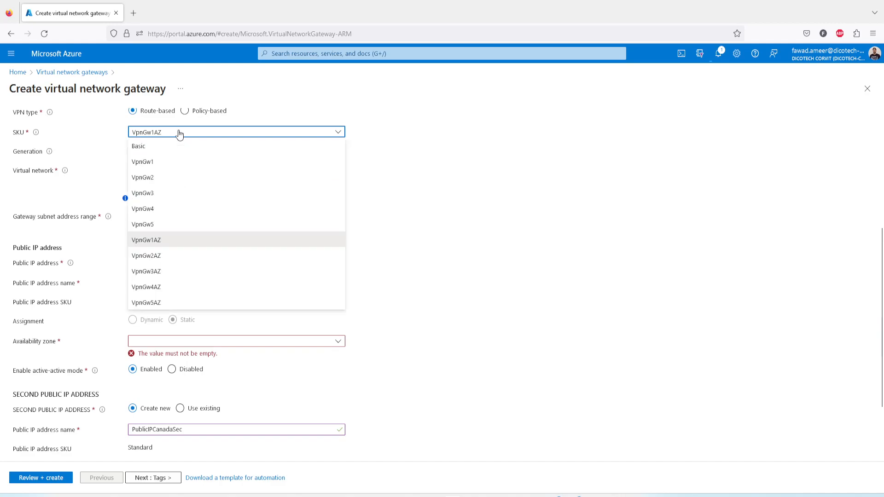
left_click(155, 256)
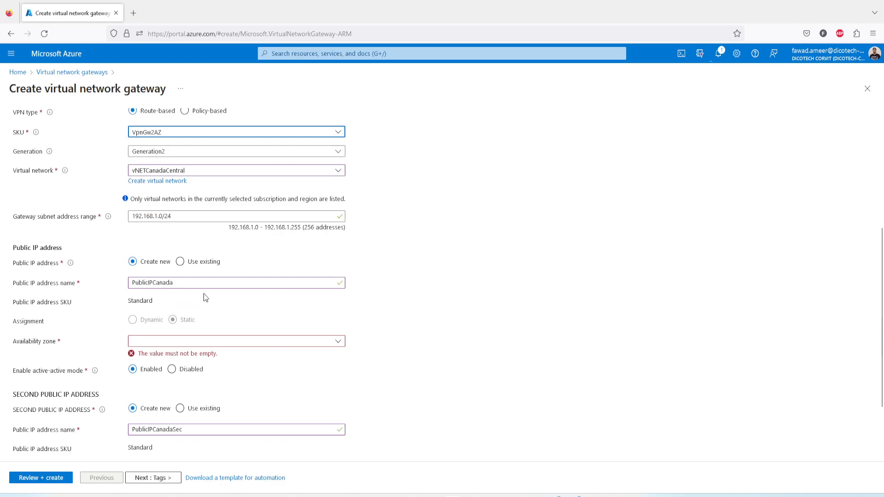
left_click(176, 153)
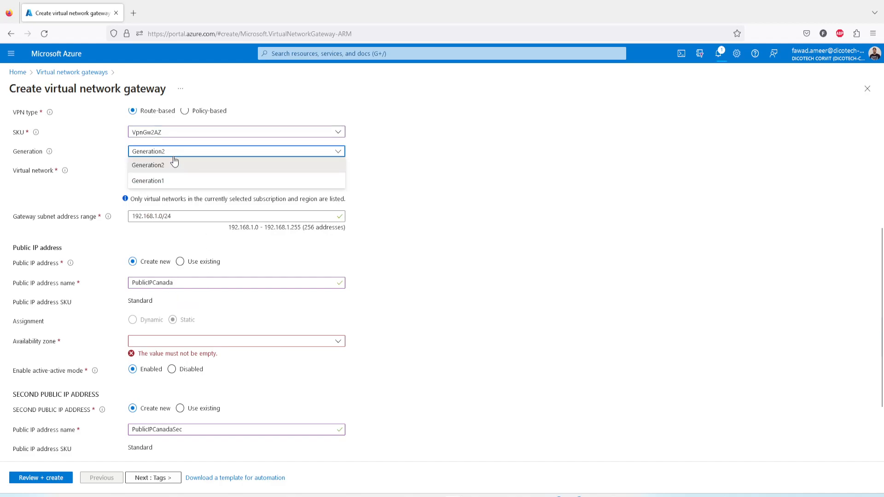
left_click(159, 183)
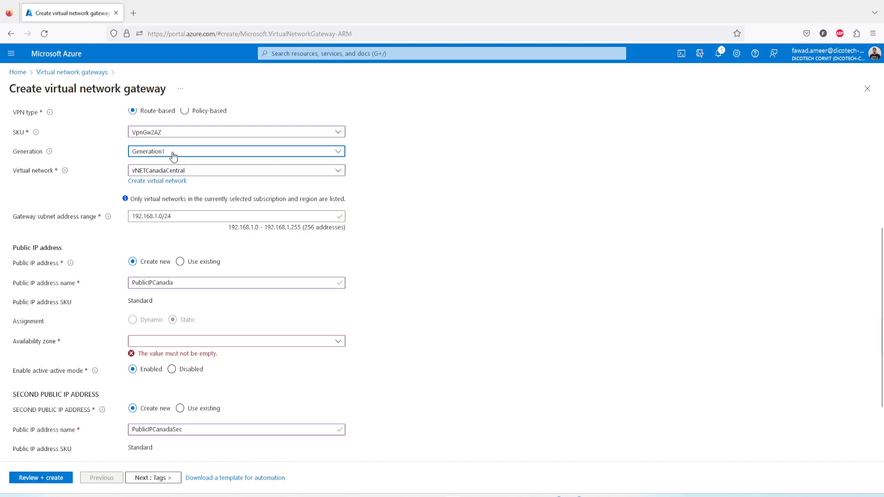
mouse_move(49, 152)
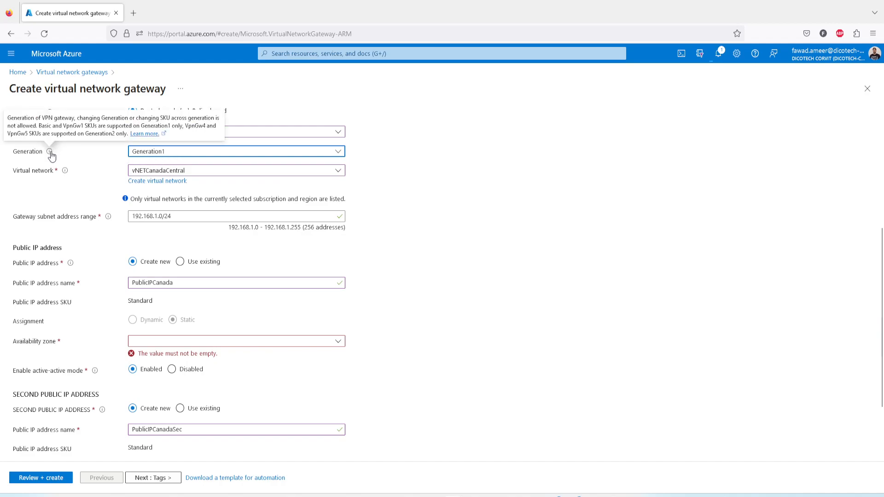
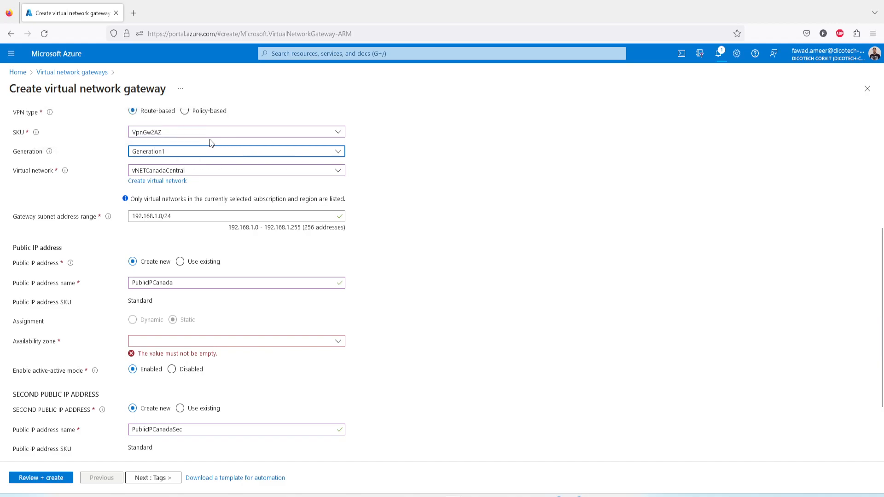
Change the NVG-Canada gateway's SKU to VpnGw1, then validate and deploy it, checking the deployment notifications.
left_click(174, 133)
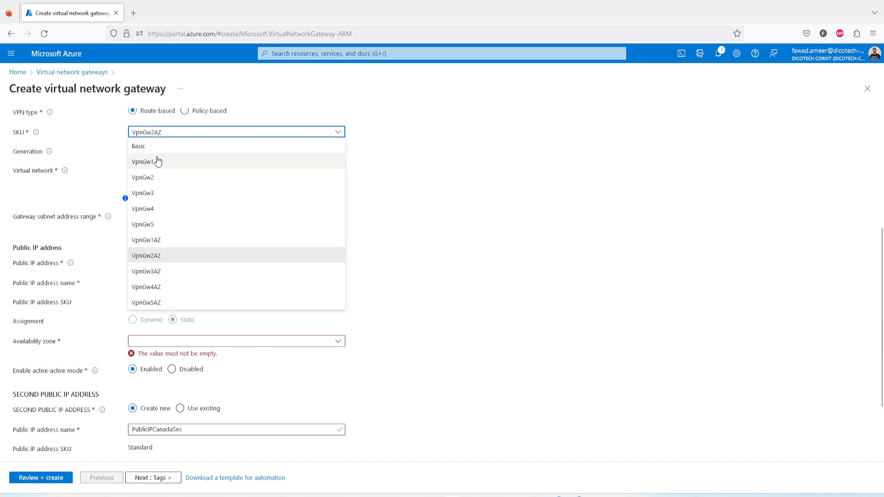
left_click(159, 162)
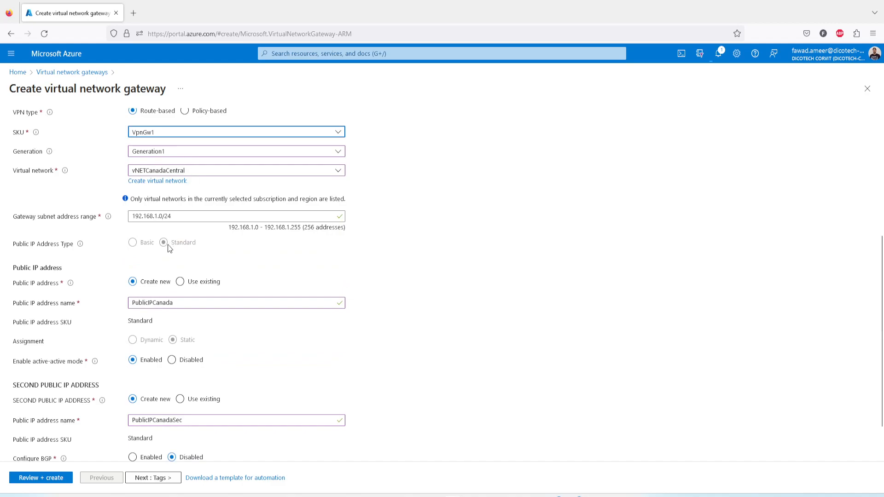
scroll(251, 341, "down", 2)
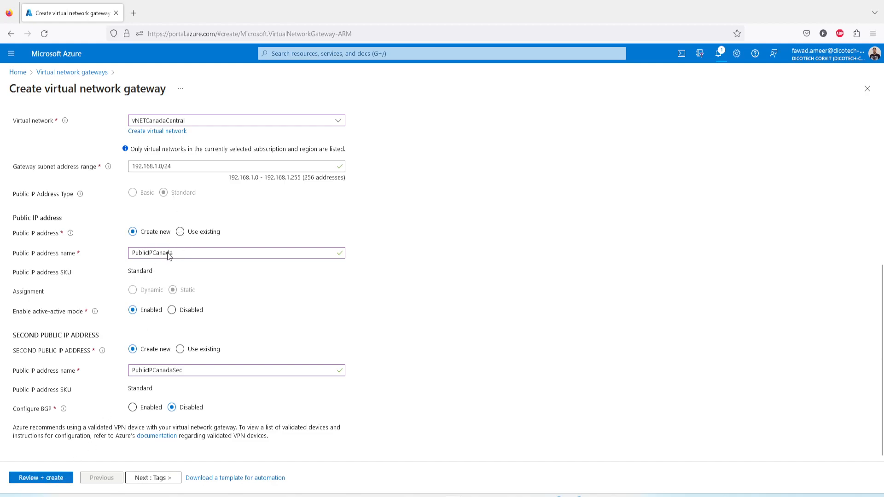
left_click(48, 477)
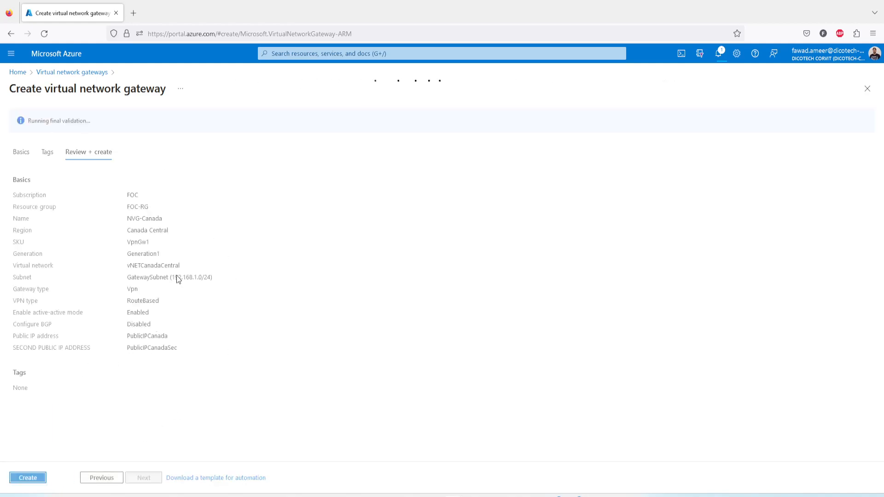
left_click(30, 480)
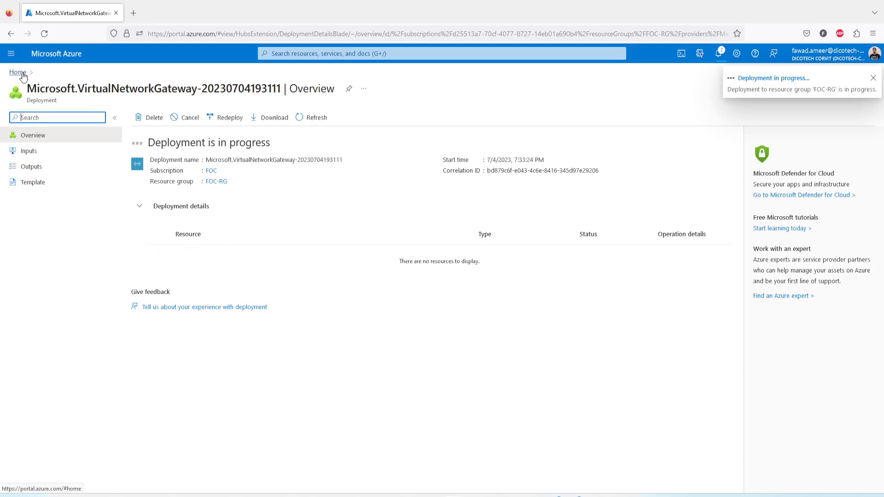
left_click(719, 55)
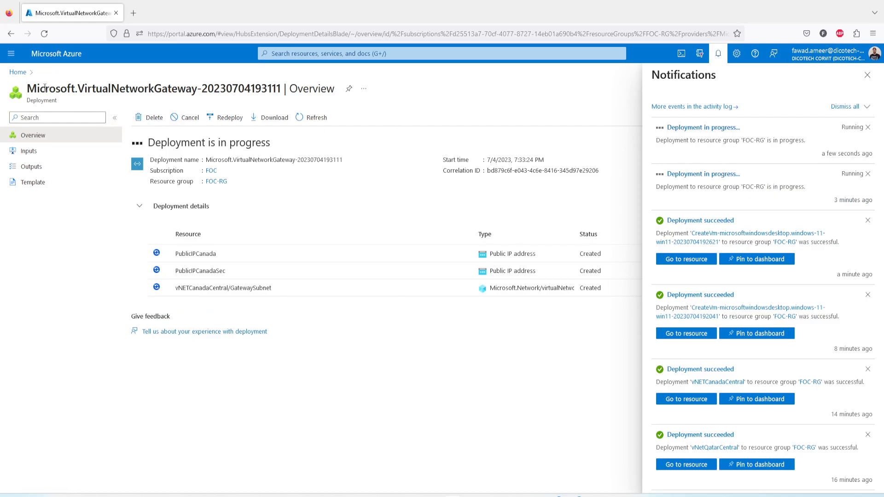
Copy the public IP address of vm01CanadaCentral and start a Remote Desktop connection to 4.204.218.91.
left_click(17, 72)
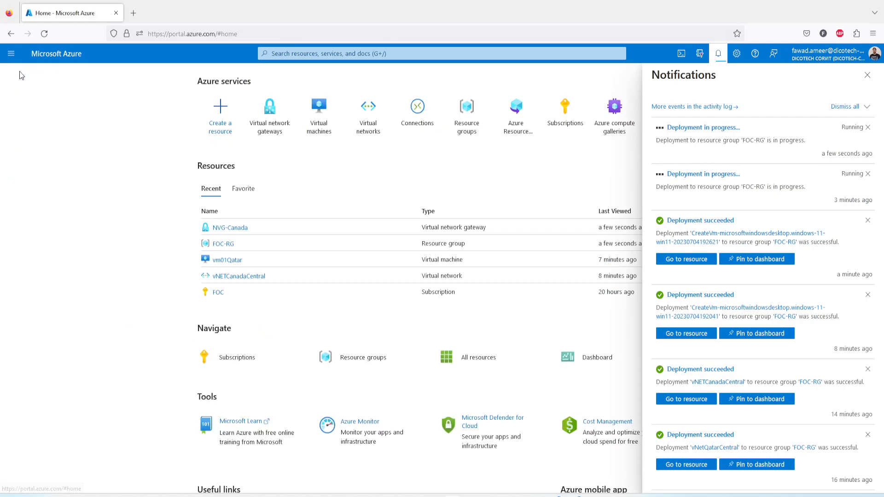
left_click(325, 133)
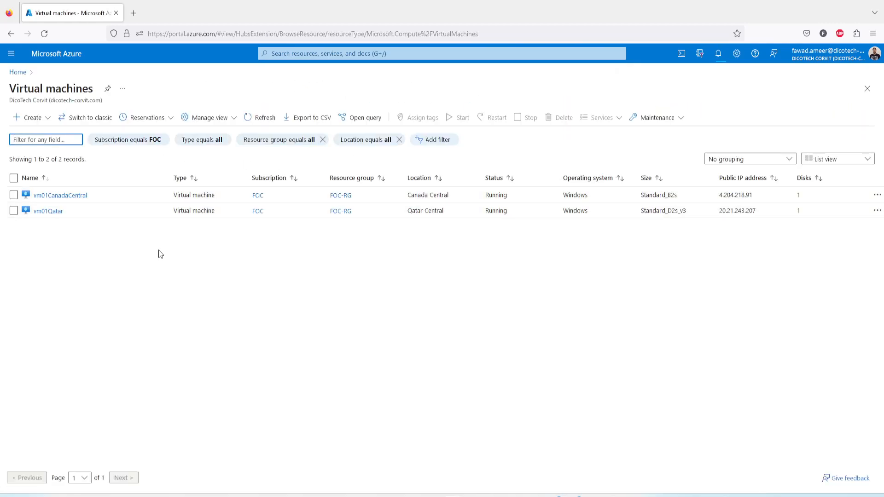
left_click(58, 197)
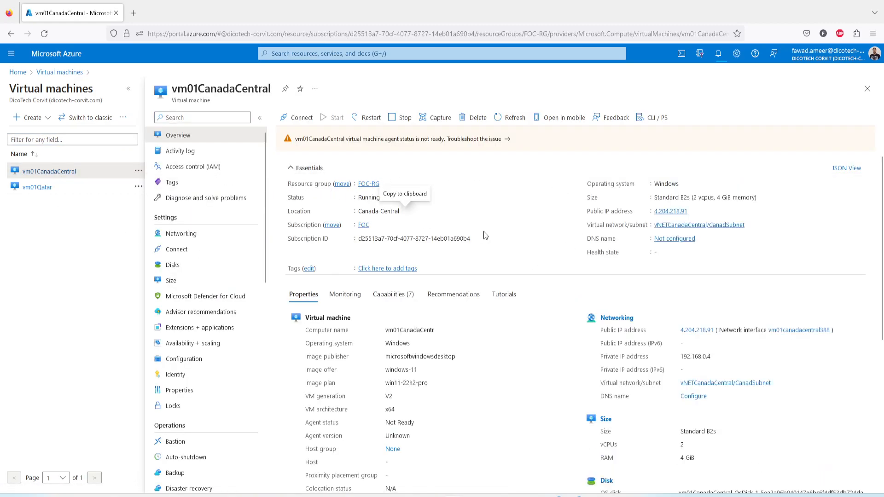
left_click(693, 212)
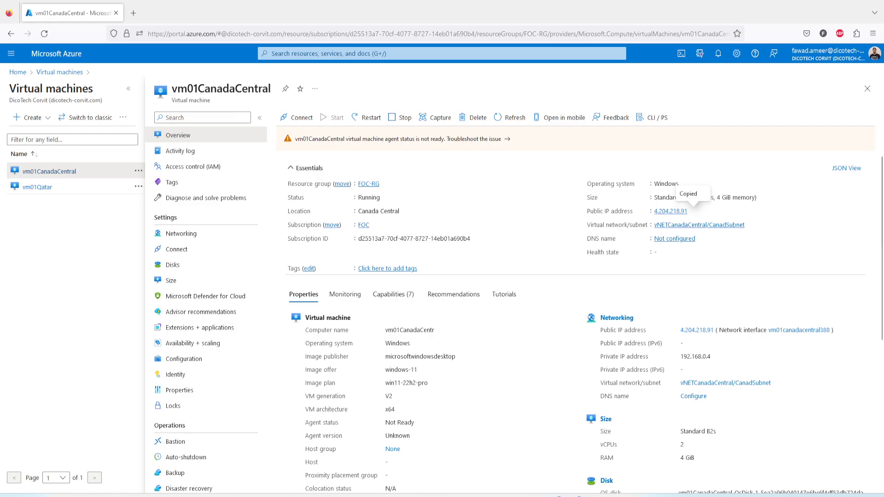
left_click_drag(466, 496, 468, 199)
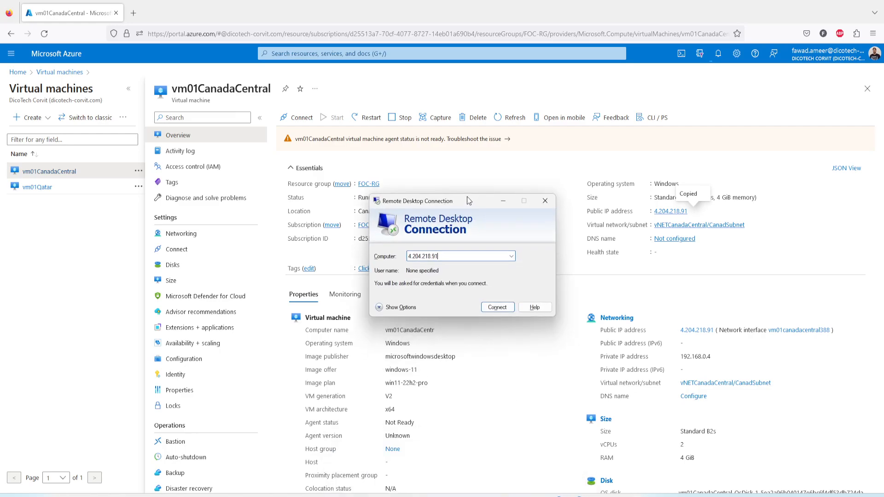
left_click(500, 307)
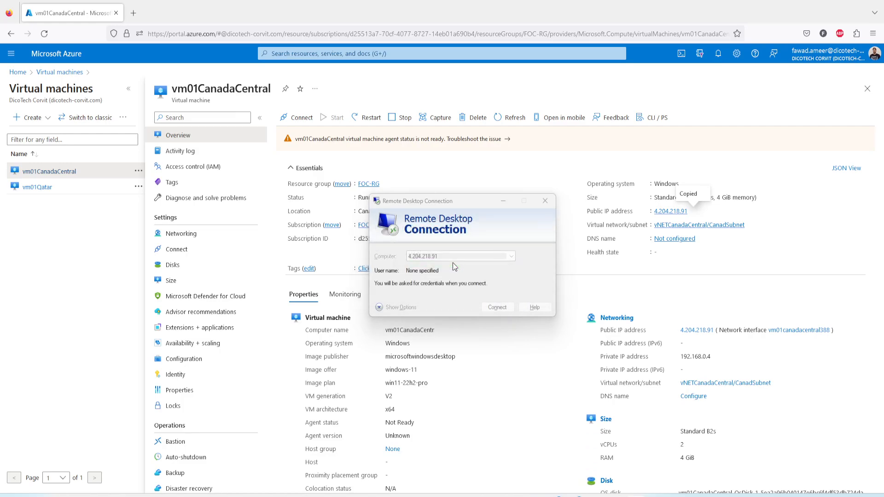
Sign in to vm01CanadaCentral with a different account's username and password, accept the untrusted certificate, and minimize the session.
left_click(367, 288)
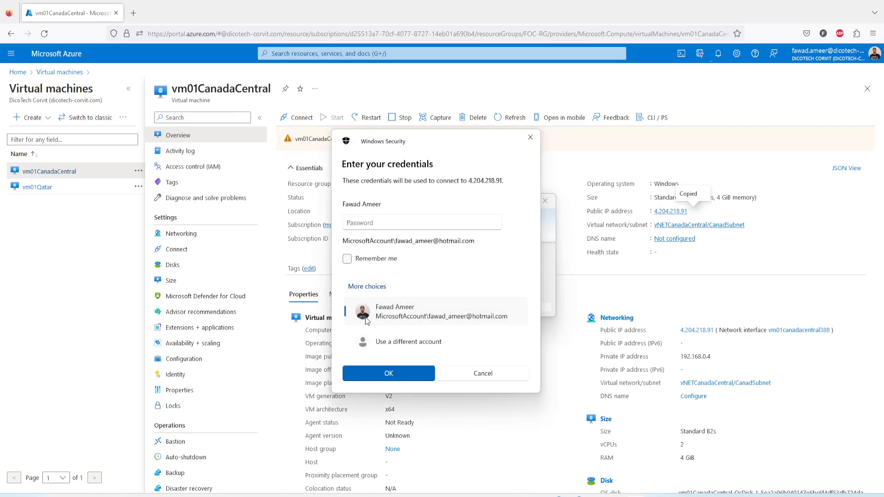
left_click(380, 343)
type("fawad")
key("Tab")
type("•••")
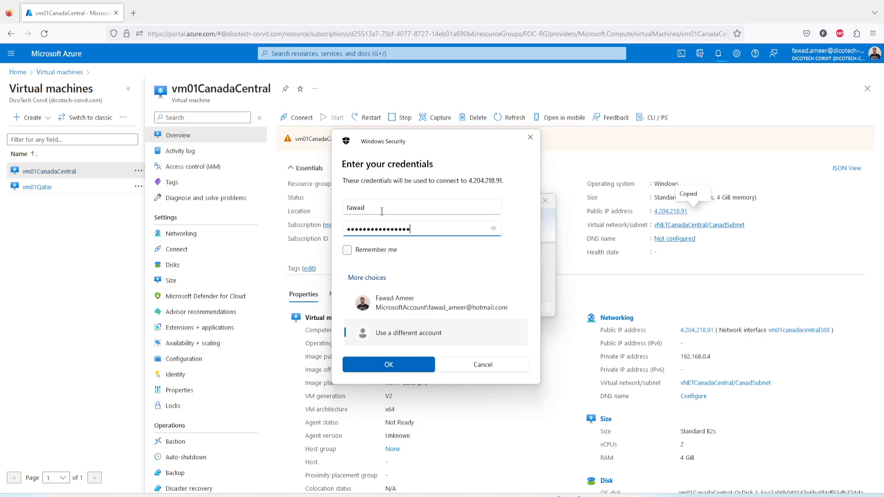
key("Return")
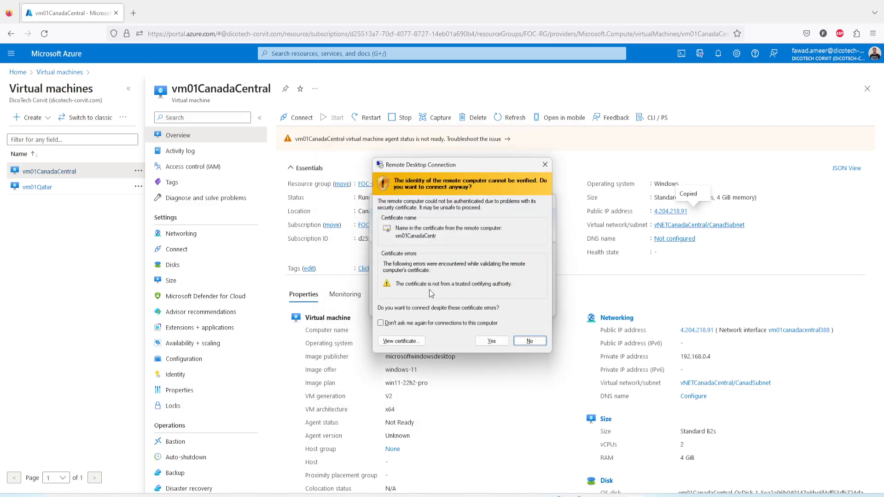
left_click(492, 341)
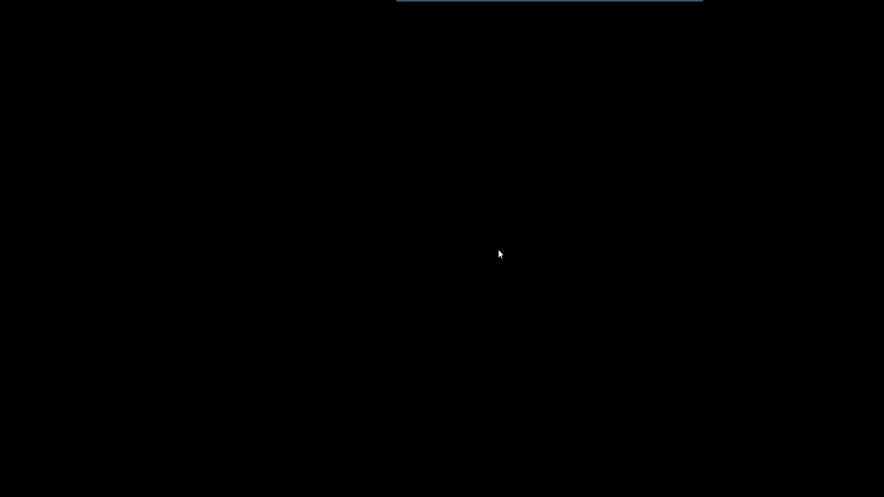
left_click(685, 3)
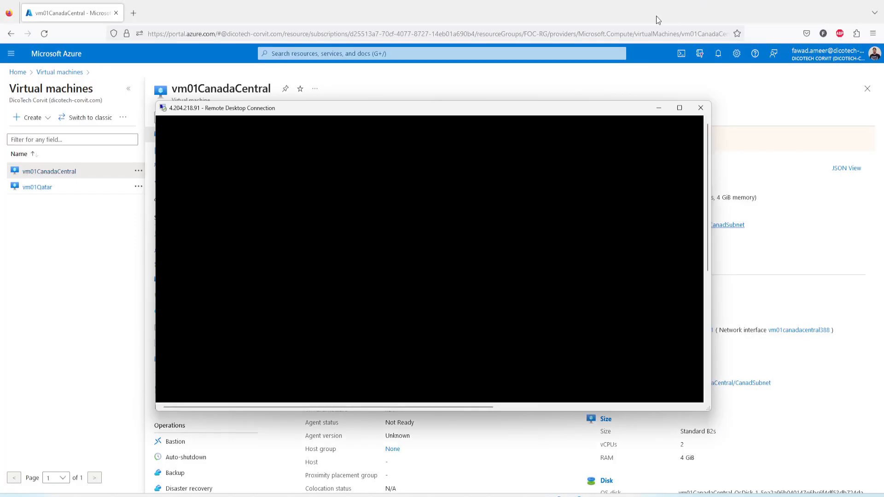
left_click(657, 111)
Copy the public IP address of vm01Qatar and start a Remote Desktop connection to 20.21.243.207.
left_click(42, 189)
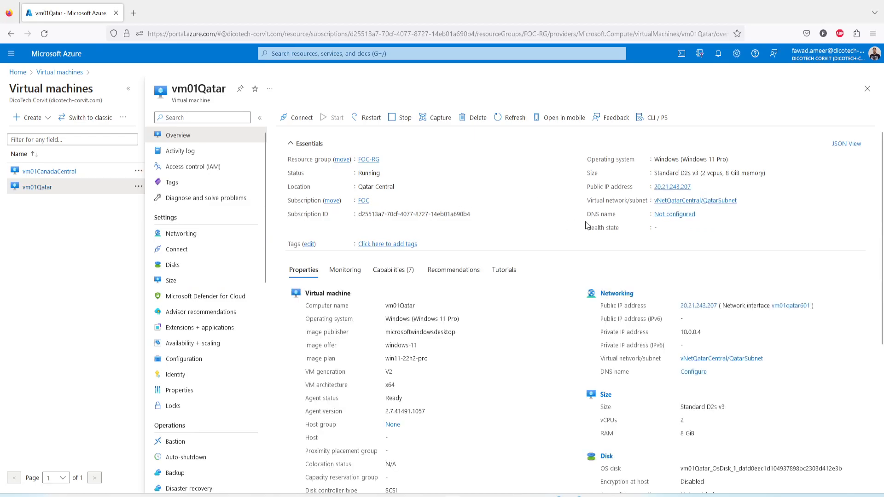
left_click(696, 188)
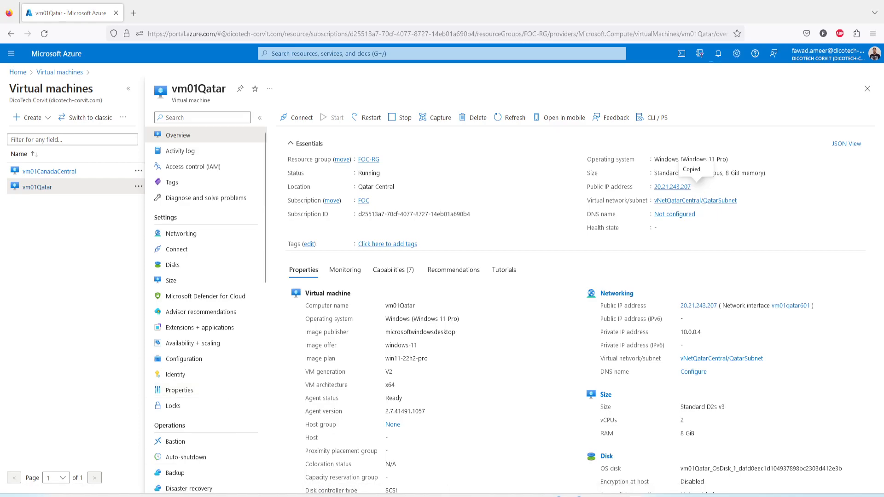
left_click_drag(424, 495, 446, 214)
left_click_drag(433, 271, 411, 269)
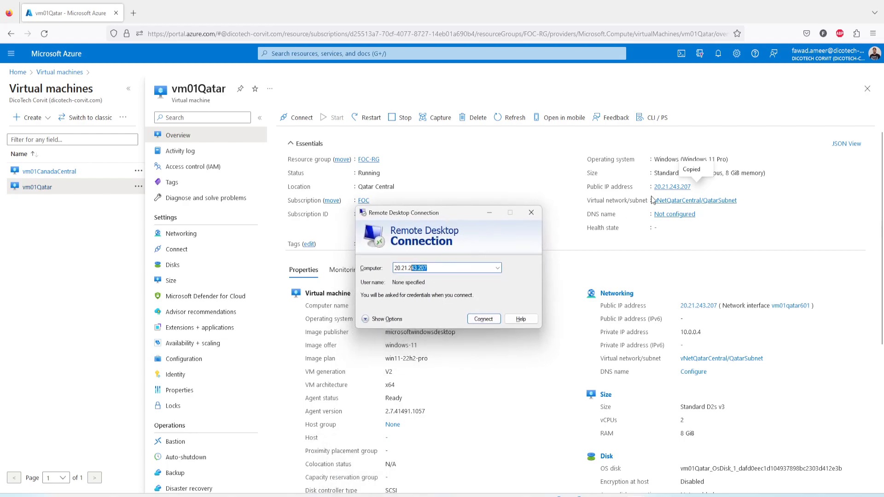
left_click(483, 319)
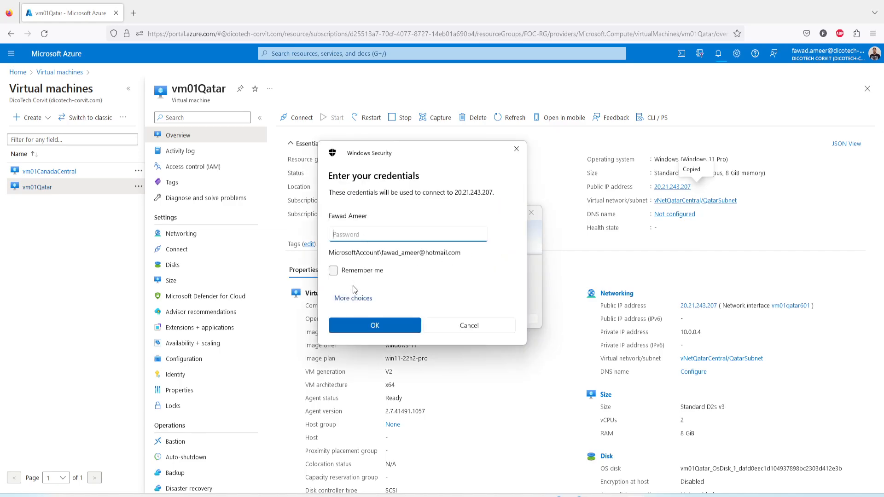
Sign in to vm01Qatar with a different account's username and password, and connect despite the certificate warning.
left_click(353, 298)
left_click(365, 351)
type("fa")
key("Tab")
type("•••")
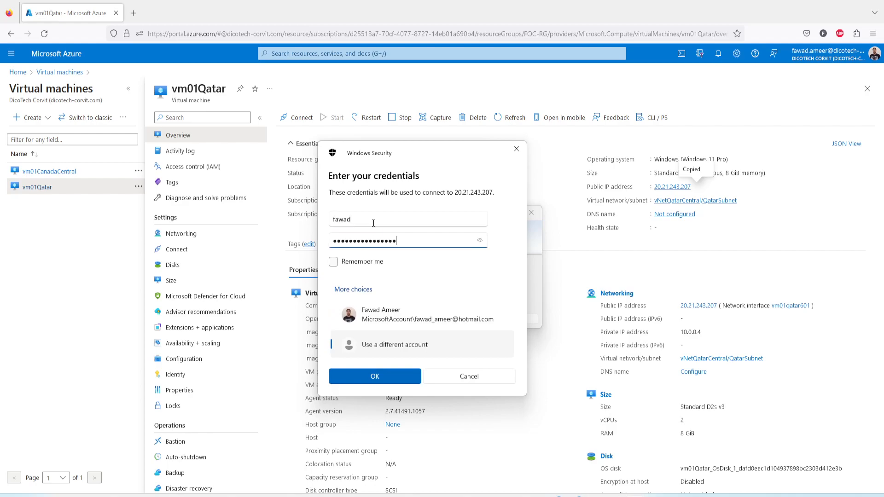
key("Return")
left_click(477, 352)
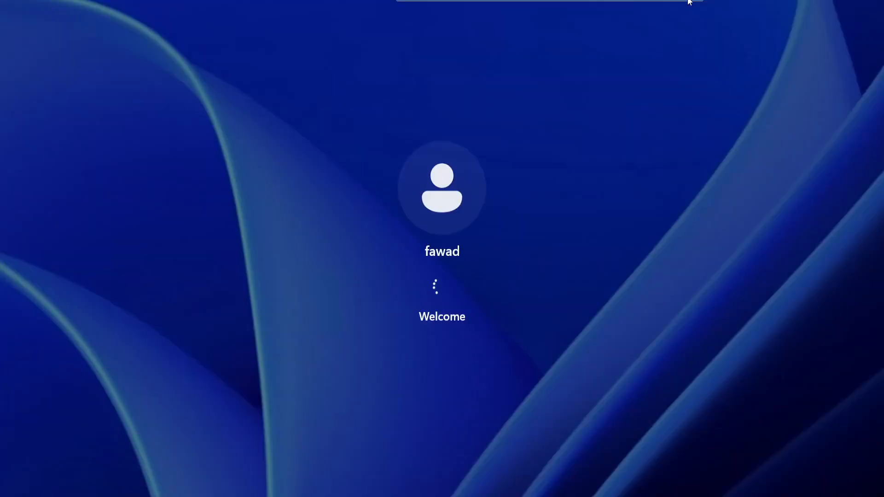
Arrange the two Remote Desktop sessions side by side, with vm01Qatar in the left half and vm01CanadaCentral in the right half.
left_click(689, 4)
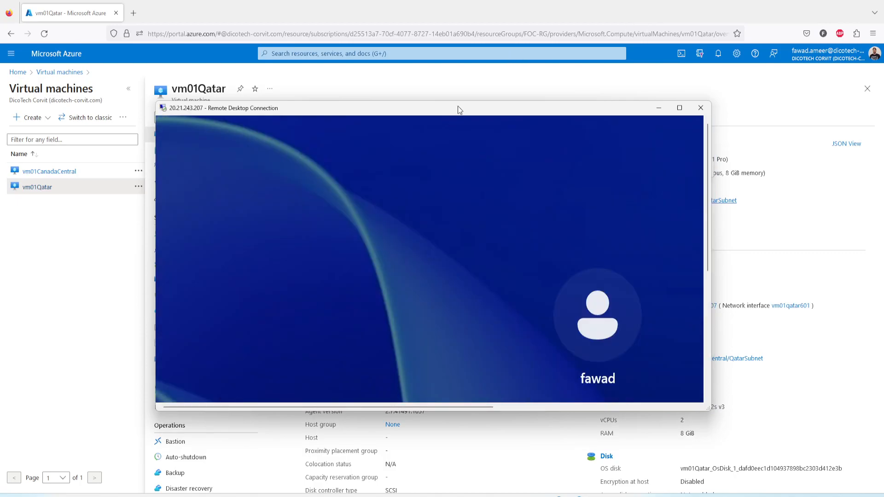
left_click_drag(458, 115, 371, 112)
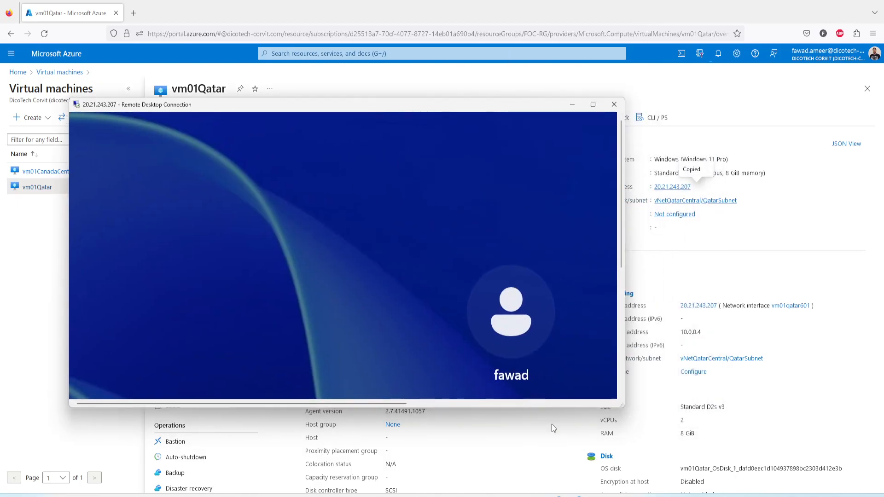
left_click(635, 496)
left_click(668, 461)
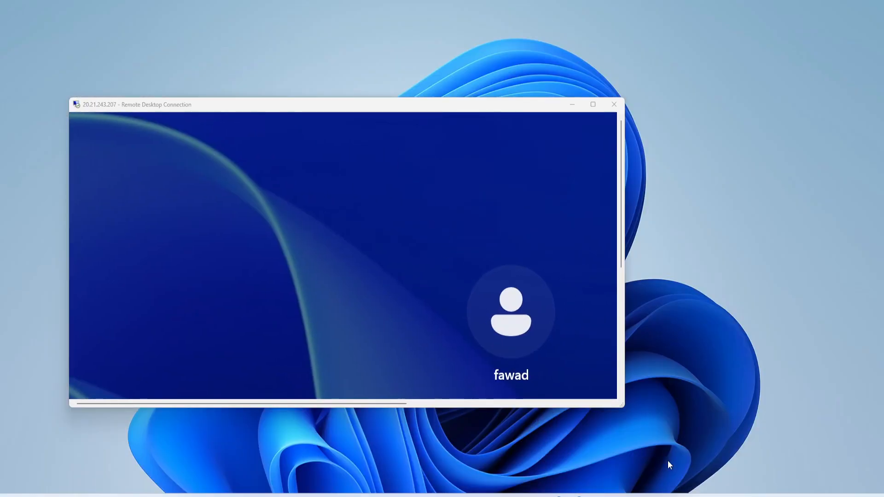
left_click(599, 460)
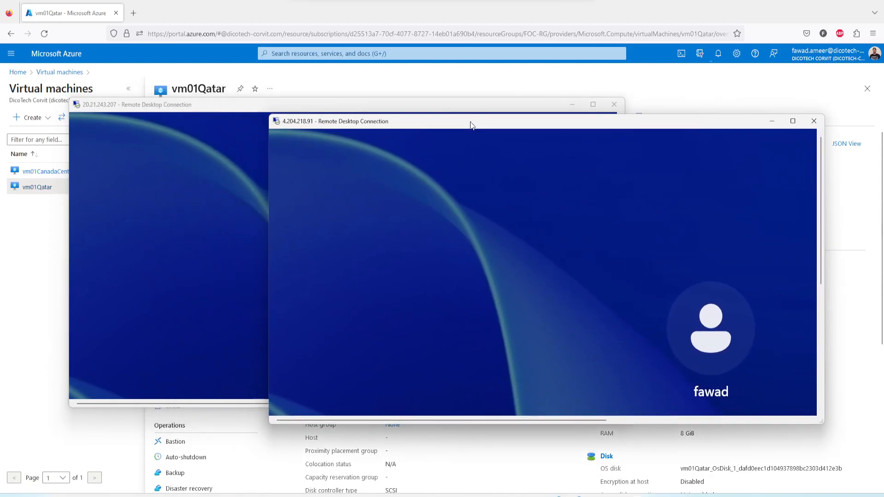
left_click_drag(227, 111, 1, 108)
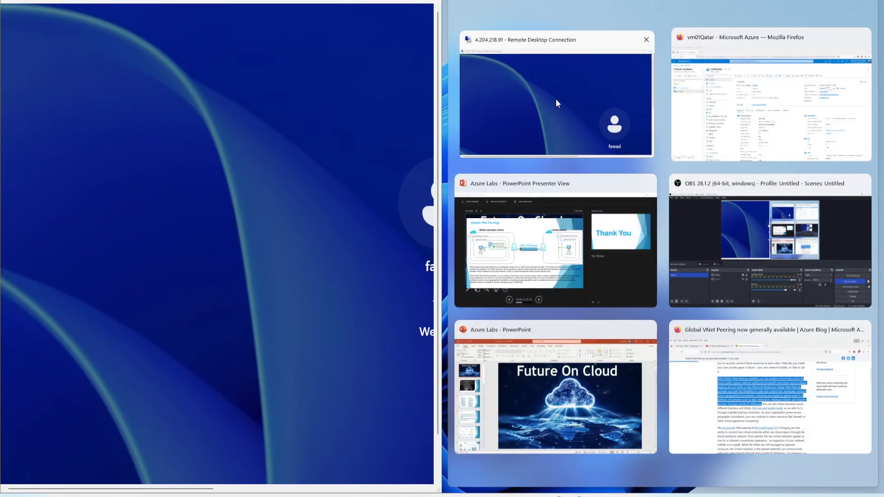
left_click(557, 99)
left_click_drag(174, 488, 269, 488)
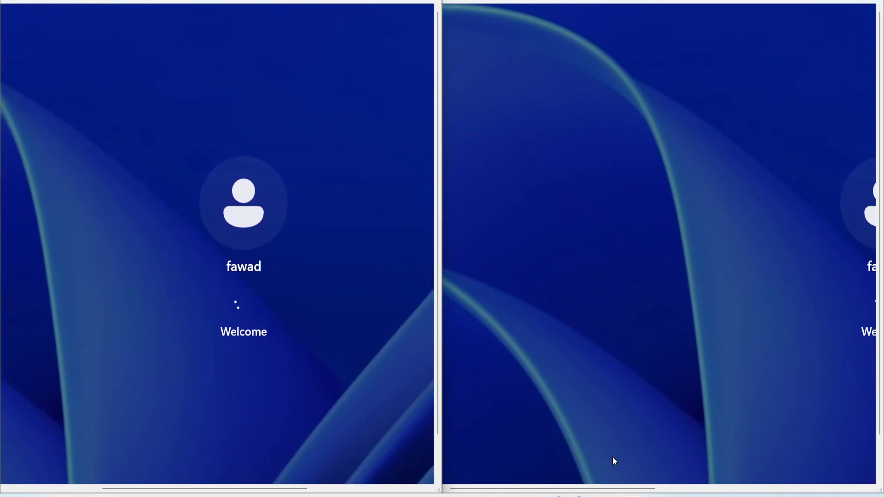
Accept the default Windows privacy settings in the vm01CanadaCentral session.
left_click_drag(602, 488, 689, 489)
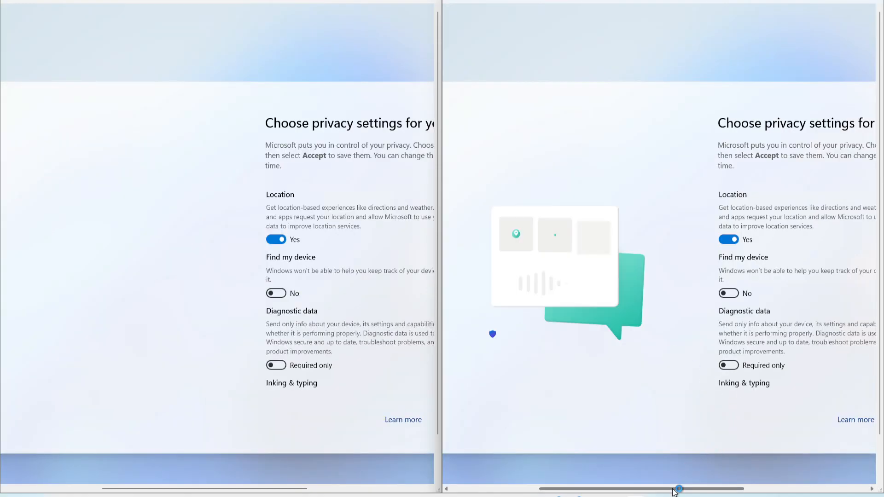
left_click_drag(677, 488, 750, 488)
left_click(758, 422)
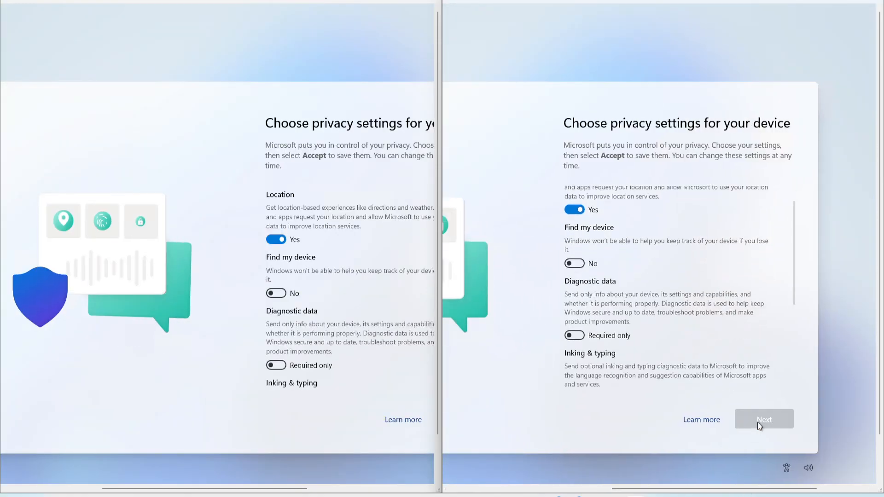
left_click(774, 427)
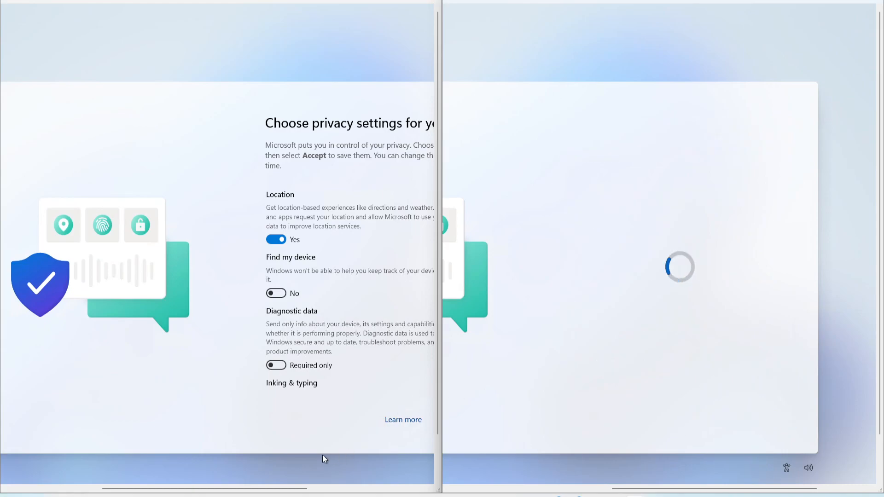
Accept the default Windows privacy settings in the vm01Qatar session.
left_click_drag(279, 489, 373, 491)
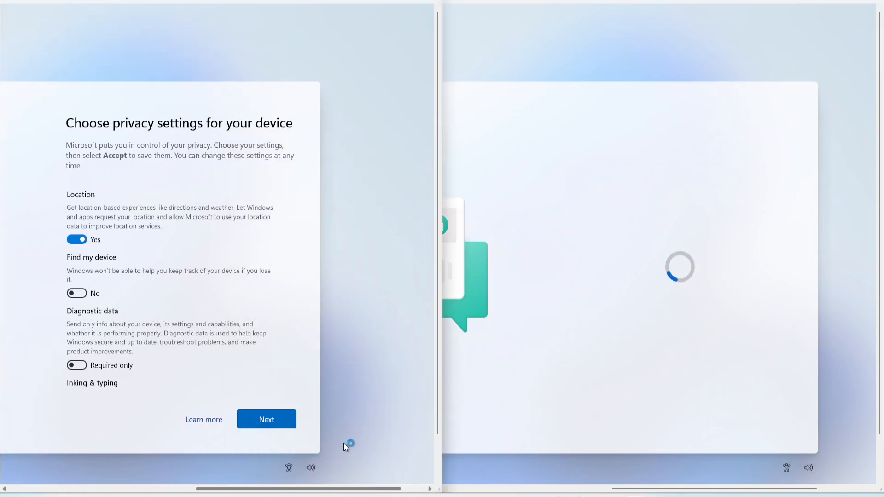
left_click(272, 424)
left_click(272, 423)
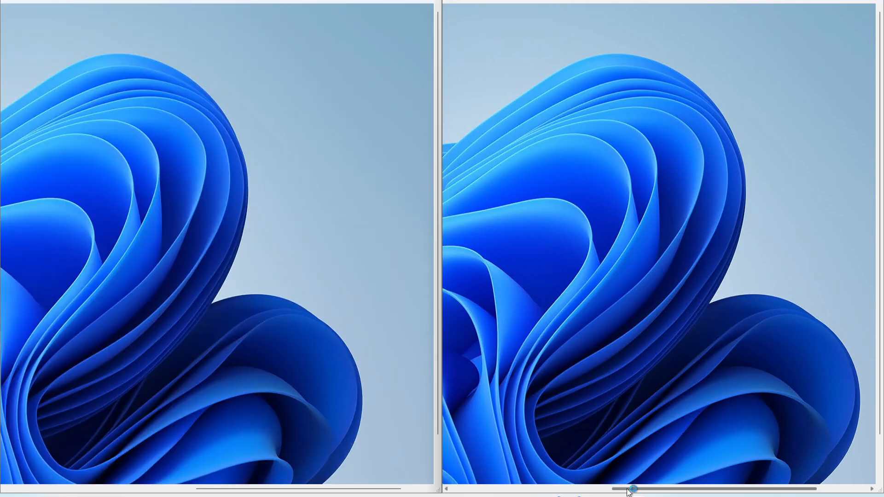
Open Windows Settings in both VM sessions and move each Settings window fully into view.
left_click_drag(628, 489, 611, 491)
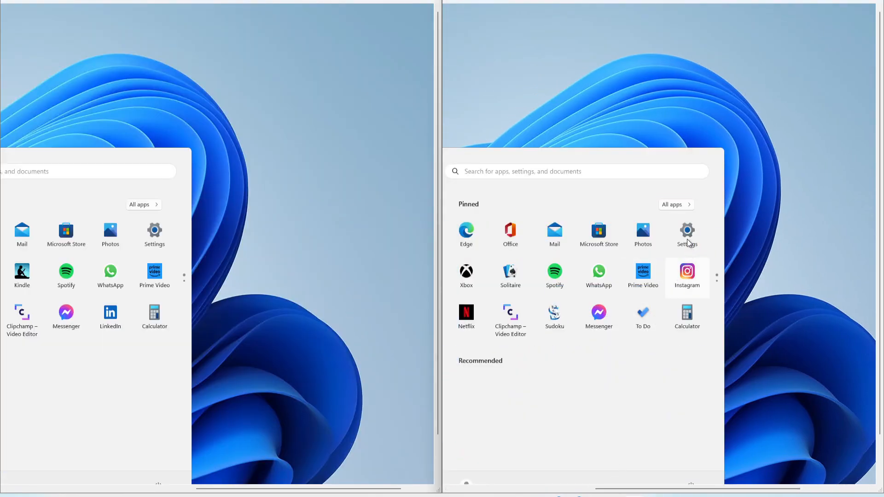
left_click(154, 232)
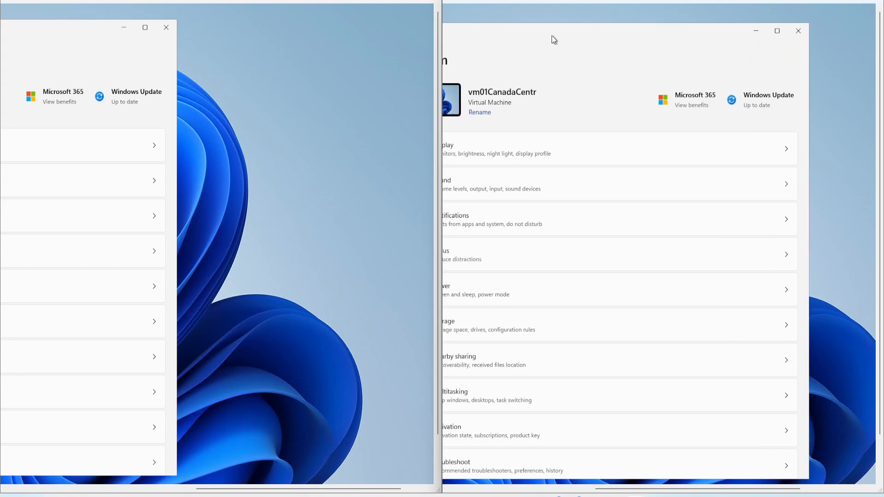
left_click_drag(533, 35, 642, 31)
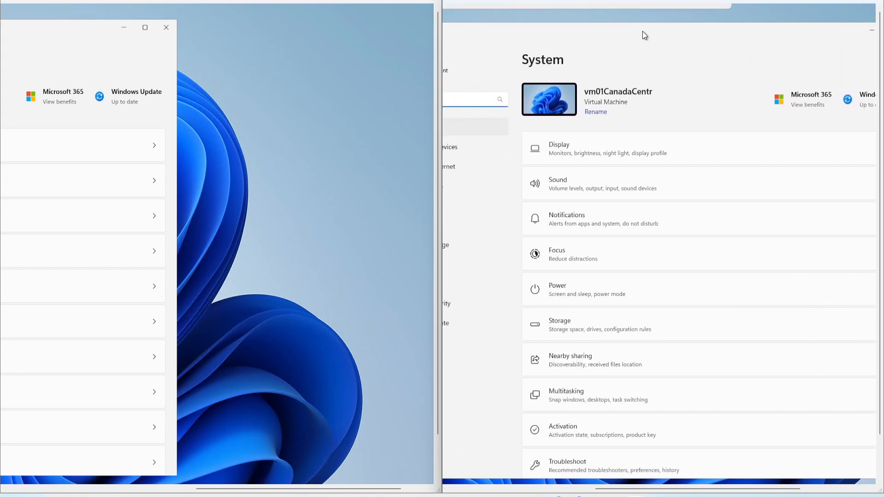
left_click_drag(576, 28, 654, 24)
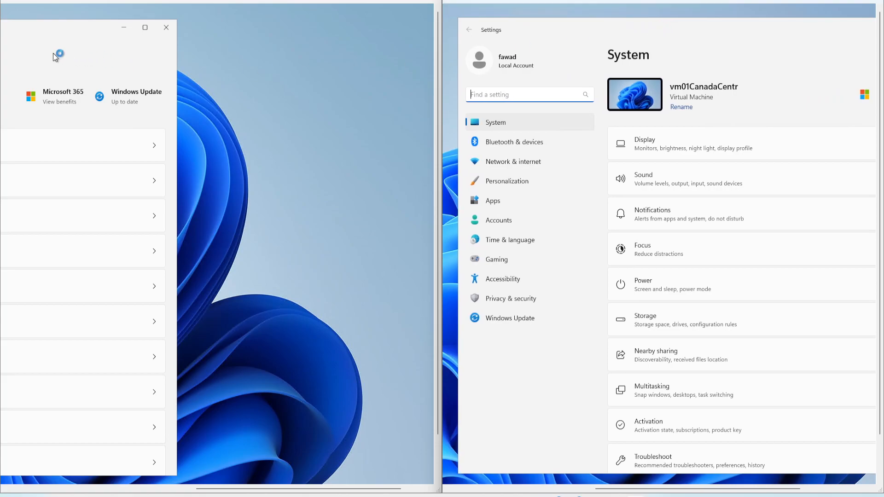
left_click(48, 30)
left_click_drag(20, 29, 319, 31)
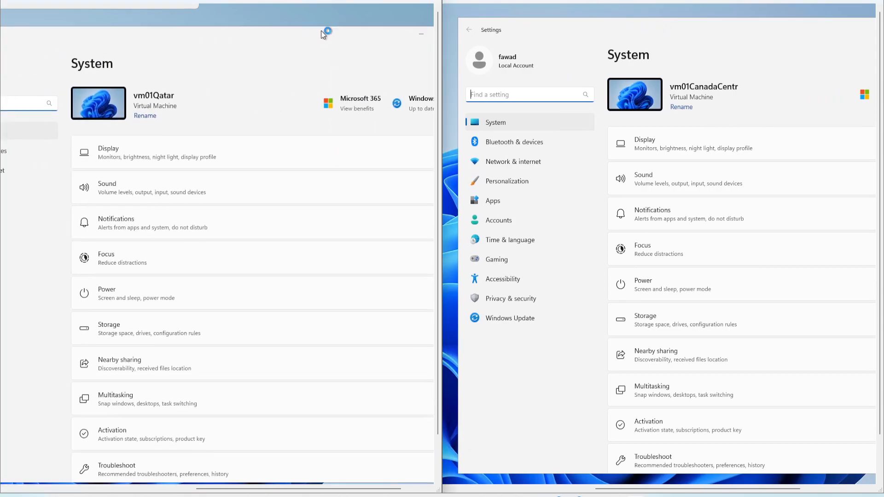
left_click_drag(161, 33, 211, 47)
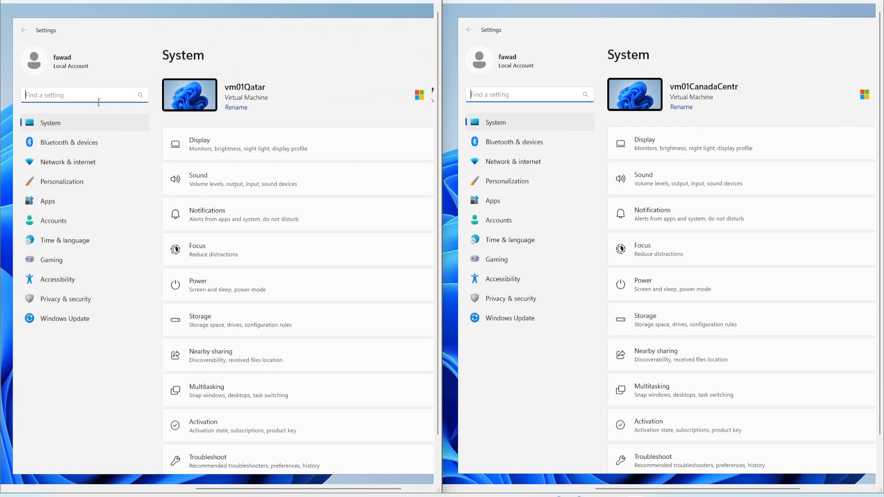
Find Windows Defender Firewall by searching Settings for "firewall" and open it in both the vm01Qatar and vm01CanadaCentral sessions.
type("firewall")
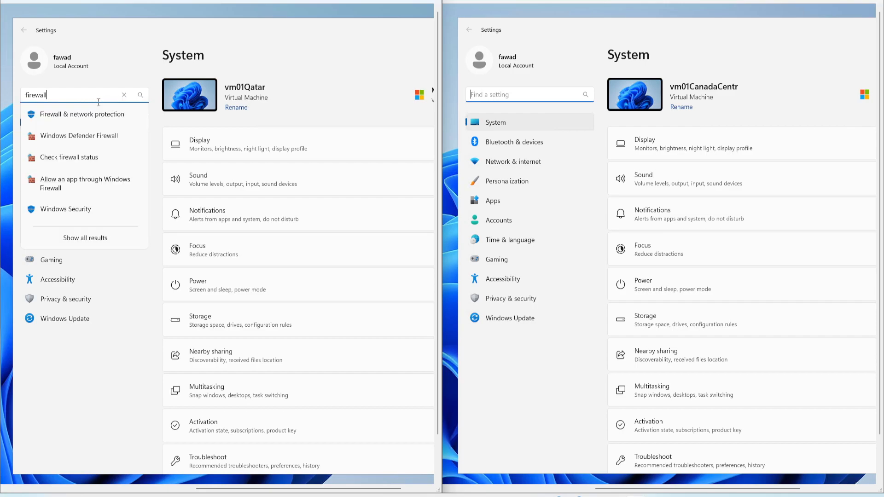
left_click(87, 134)
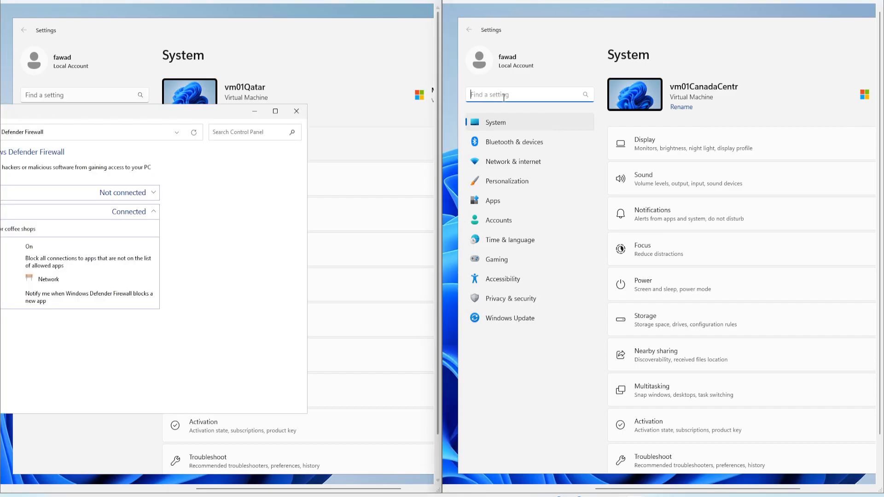
type("firewall")
left_click(524, 137)
Turn off Windows Defender Firewall for private and public networks on vm01Qatar, and close the firewall window.
left_click_drag(87, 111, 284, 111)
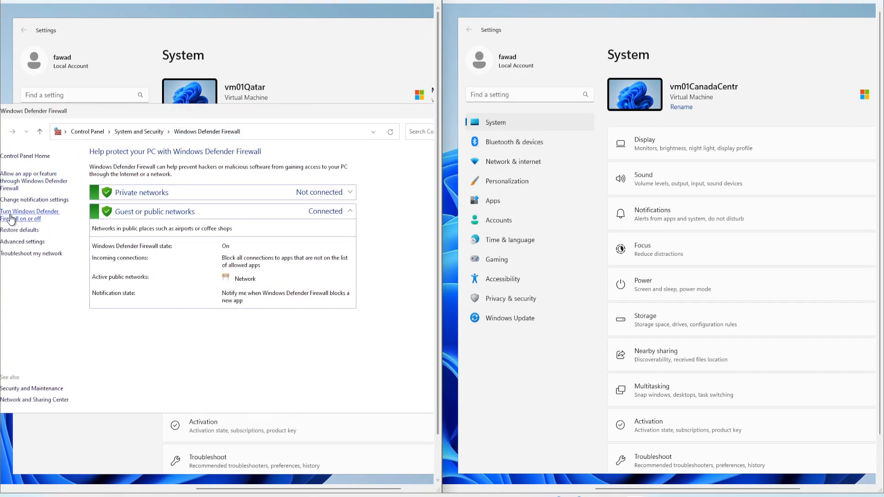
left_click(11, 218)
left_click(154, 226)
left_click(156, 286)
left_click(323, 403)
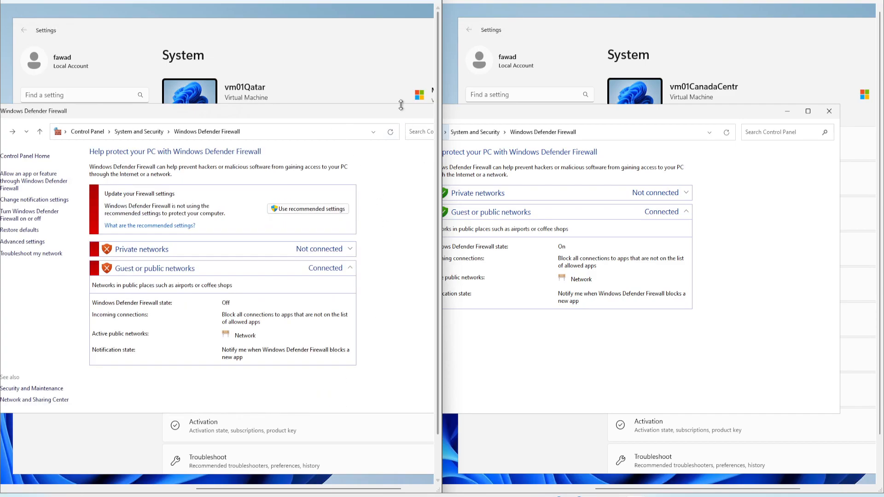
left_click_drag(398, 115, 236, 114)
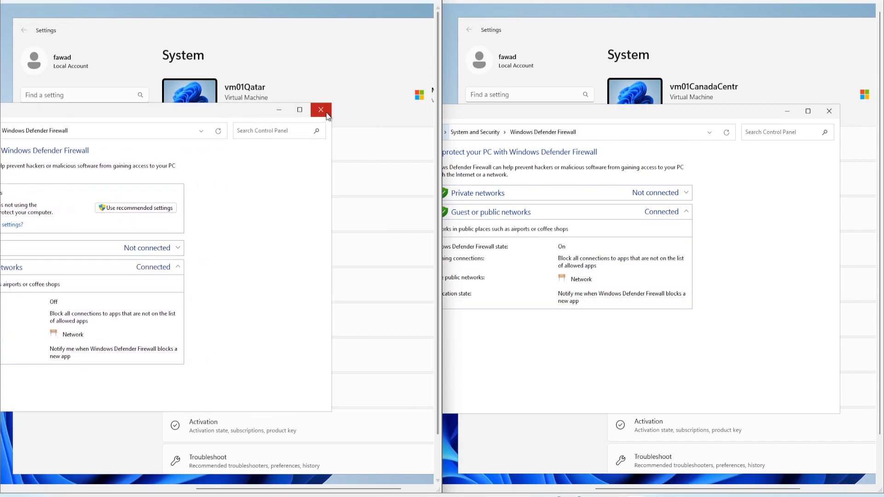
left_click(321, 109)
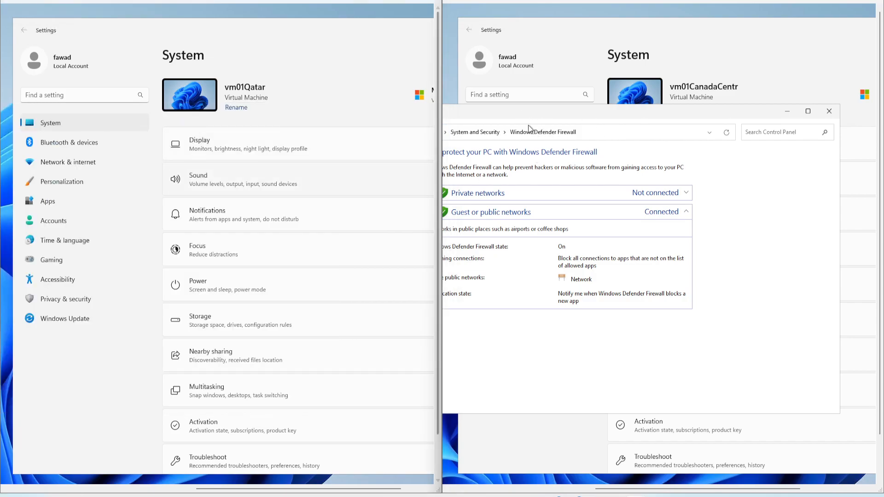
Turn off Windows Defender Firewall for private and public networks on vm01CanadaCentral, and close the firewall window.
left_click_drag(590, 111, 589, 114)
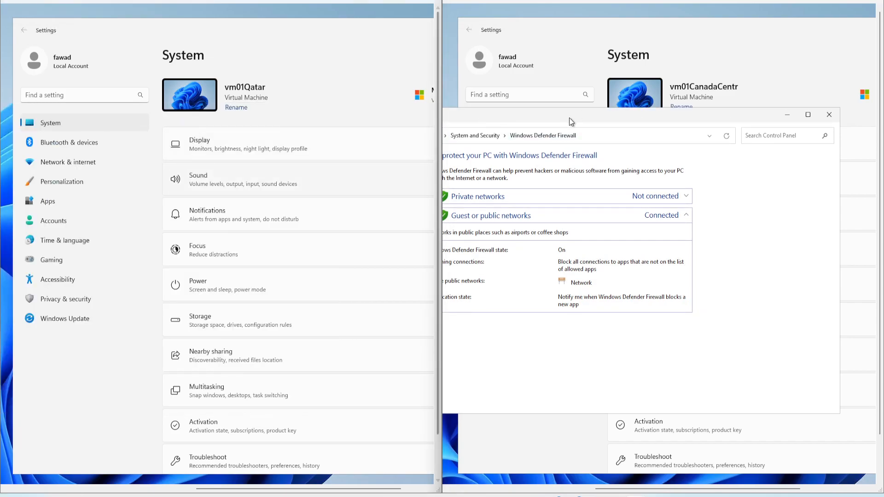
left_click_drag(471, 111, 612, 114)
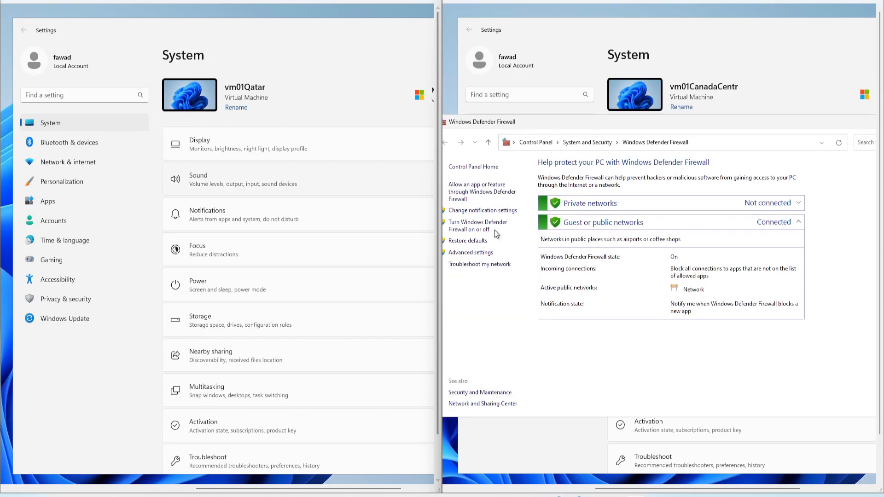
left_click(478, 229)
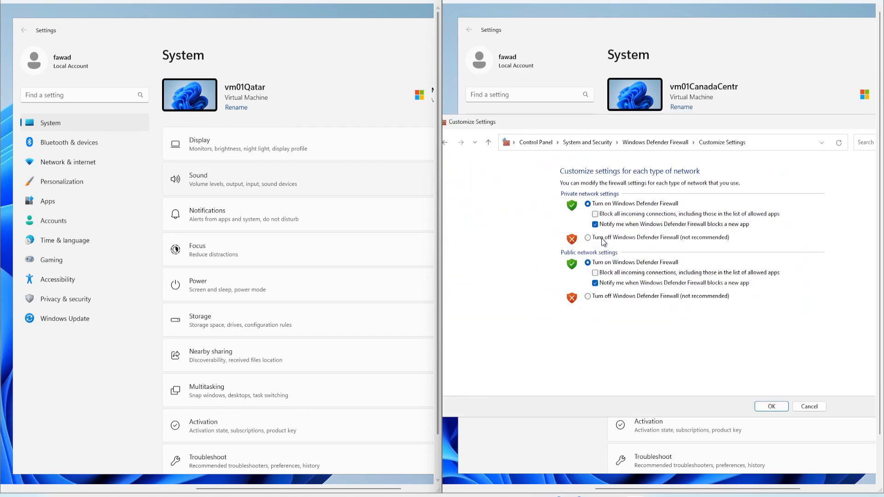
left_click(597, 298)
left_click(587, 238)
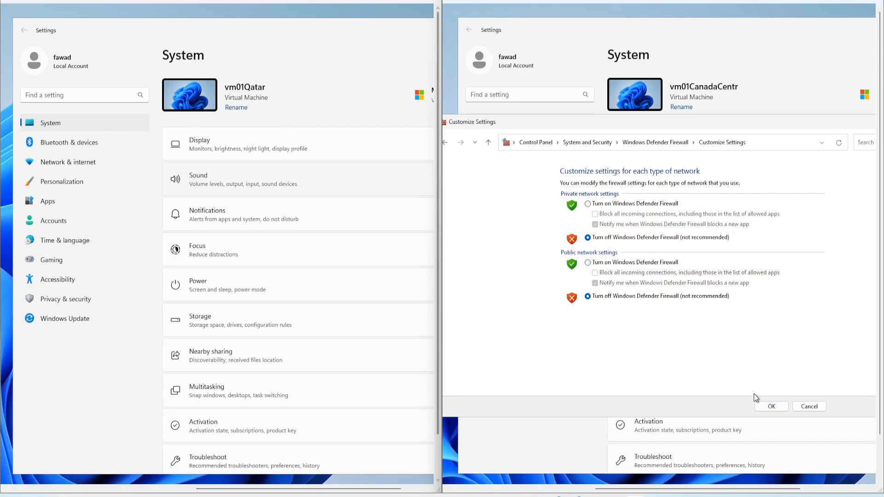
left_click(771, 407)
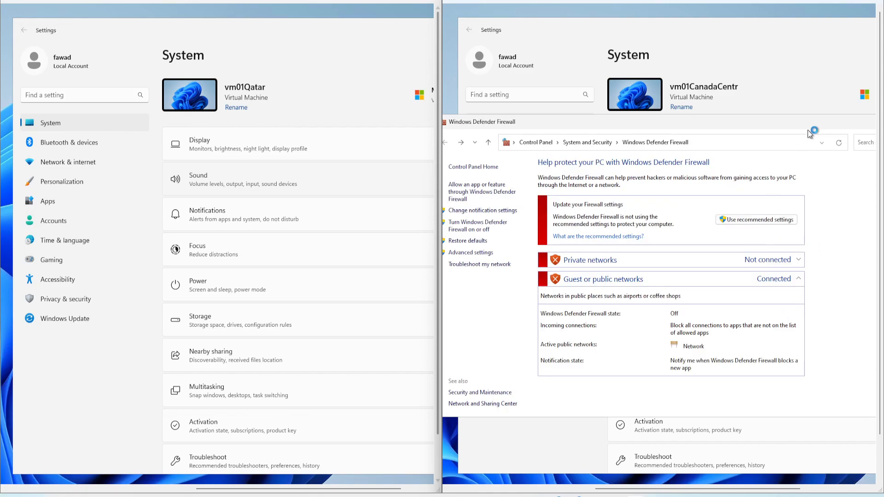
left_click_drag(843, 120, 681, 127)
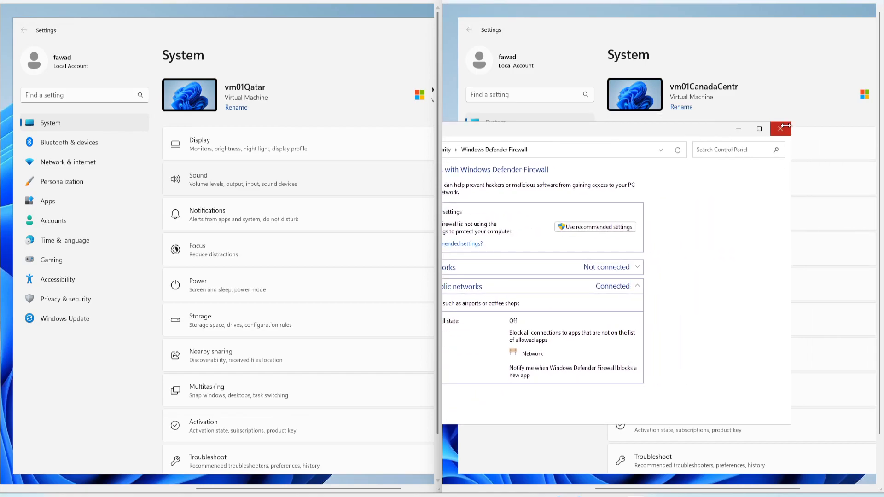
left_click(779, 129)
Start a Command Prompt in the vm01CanadaCentral session by running cmd.
scroll(557, 391, "down", 1)
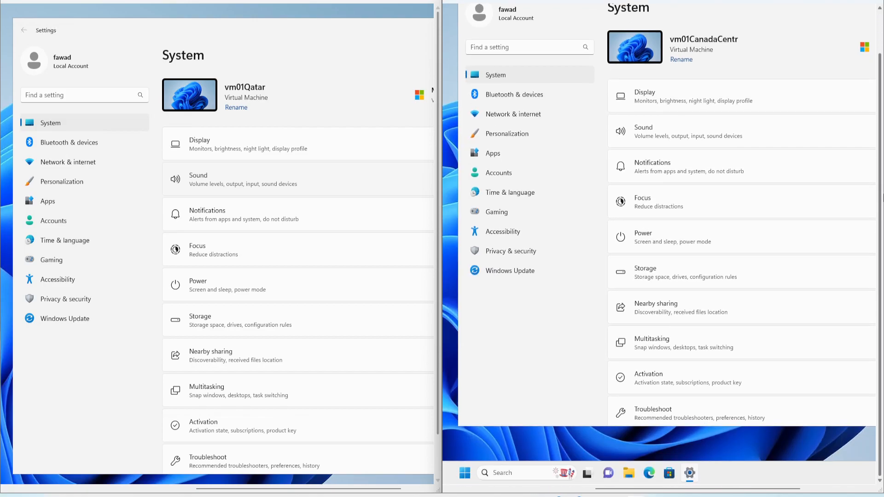
right_click(465, 474)
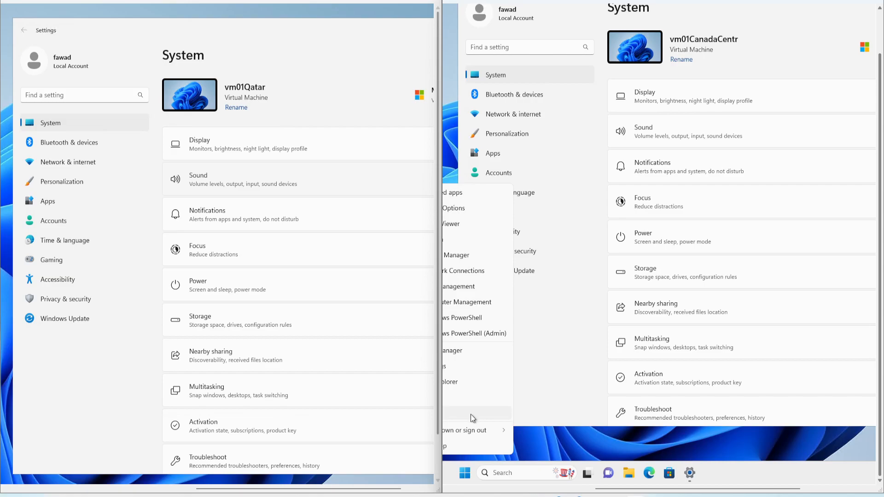
left_click(470, 414)
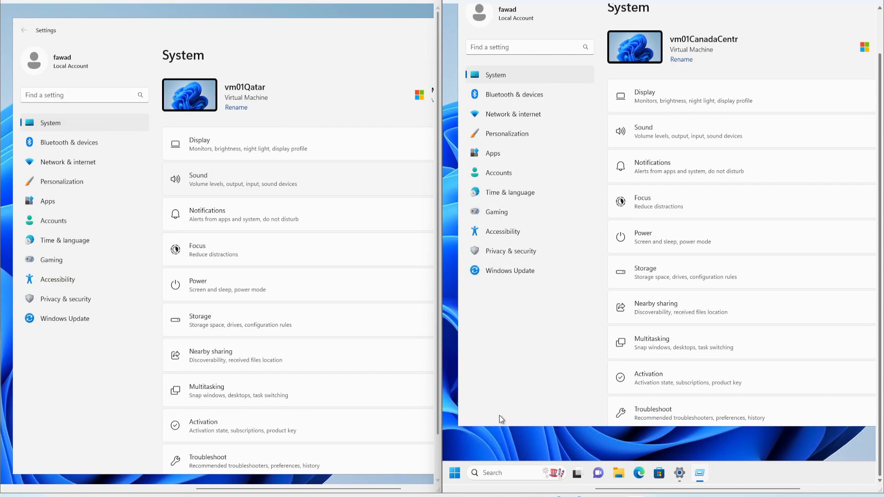
right_click(454, 471)
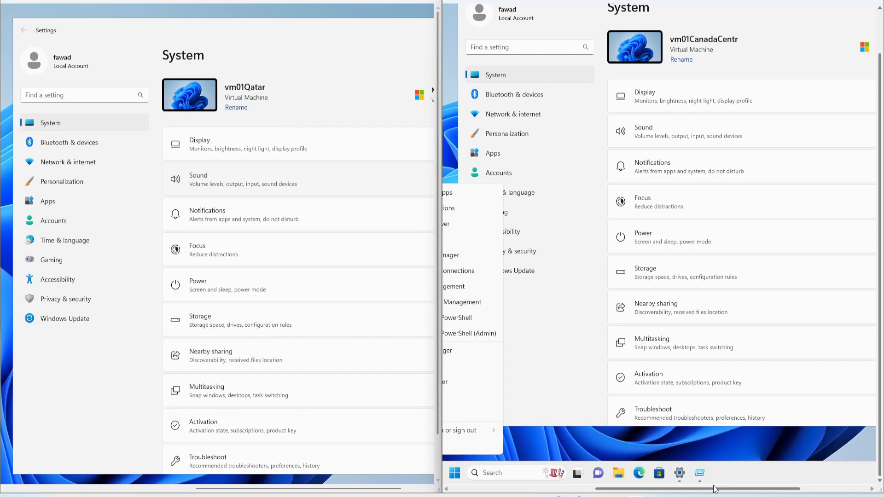
left_click_drag(715, 491, 628, 490)
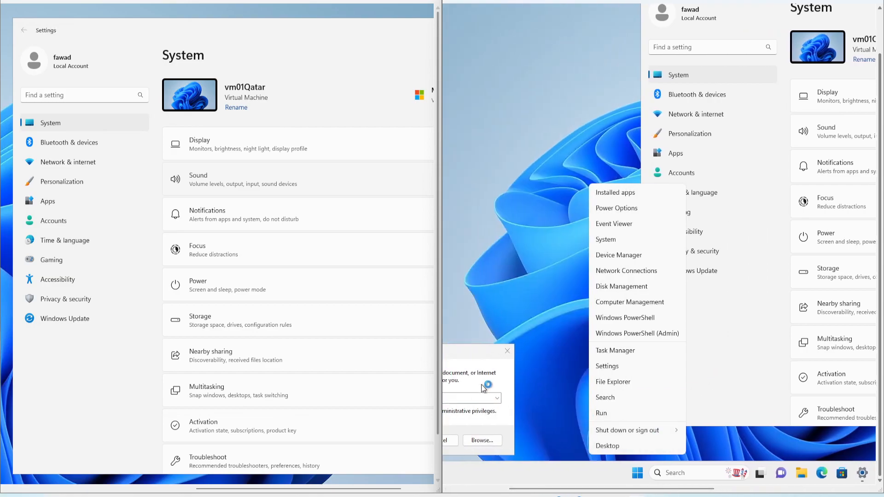
left_click_drag(468, 356, 676, 308)
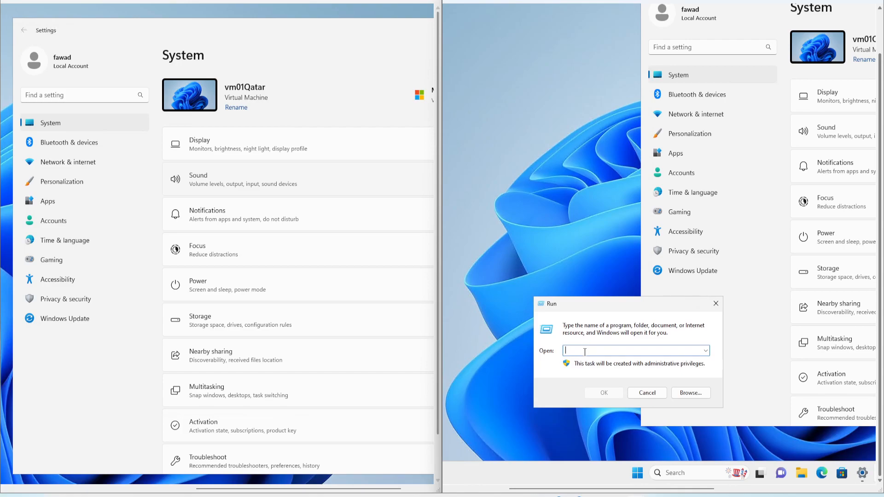
type("cmd")
key("Return")
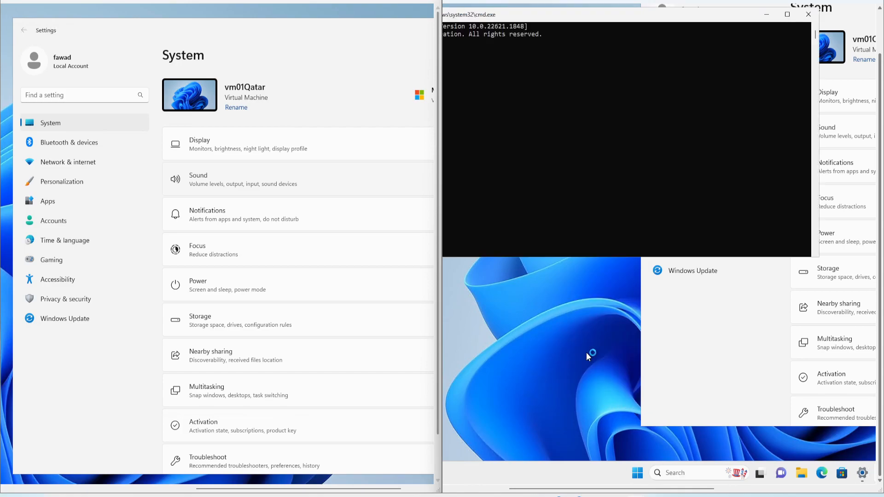
Run ipconfig on vm01CanadaCentral and highlight its IPv4 address.
left_click_drag(519, 15, 643, 85)
left_click(621, 134)
type("ipconfig")
key("Return")
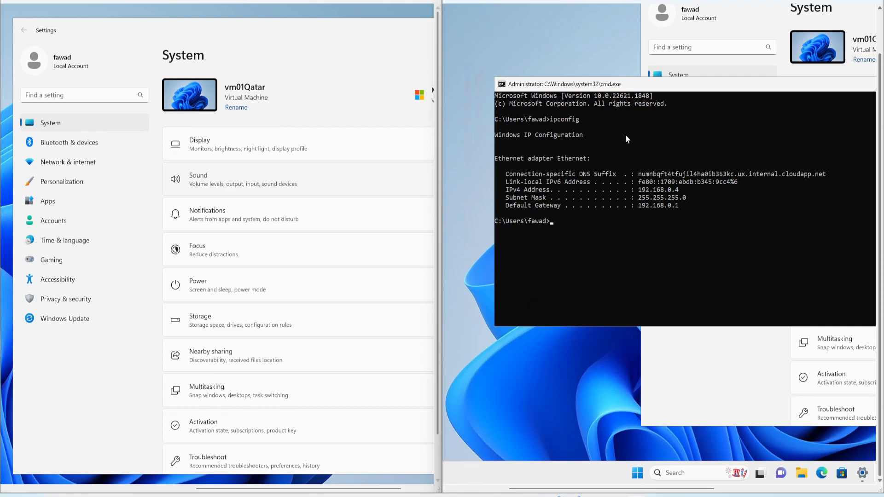
left_click_drag(682, 190, 643, 189)
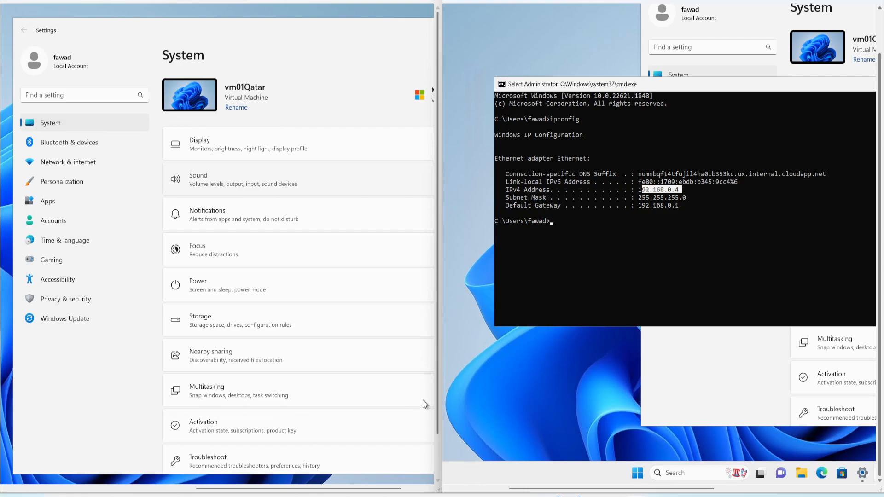
Open a Command Prompt in the vm01Qatar session and run ipconfig there.
left_click_drag(387, 489, 311, 489)
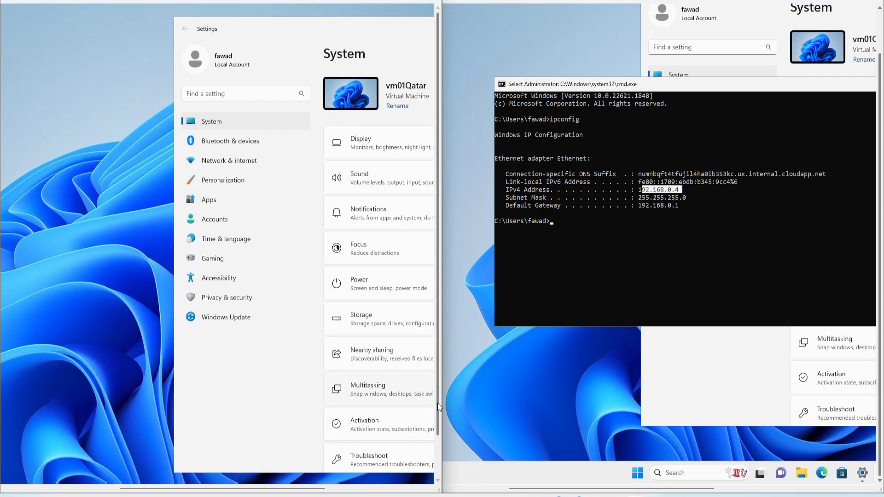
left_click_drag(437, 404, 437, 452)
right_click(95, 473)
left_click(95, 415)
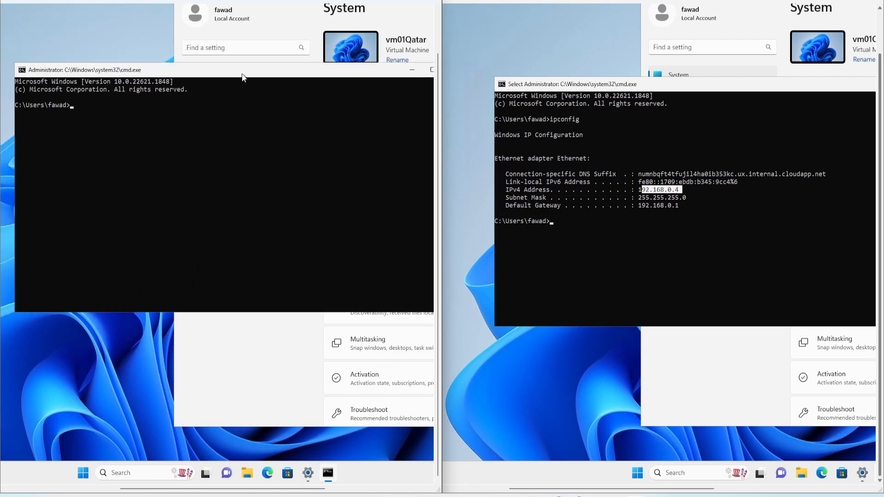
left_click(149, 106)
type("ipconfig")
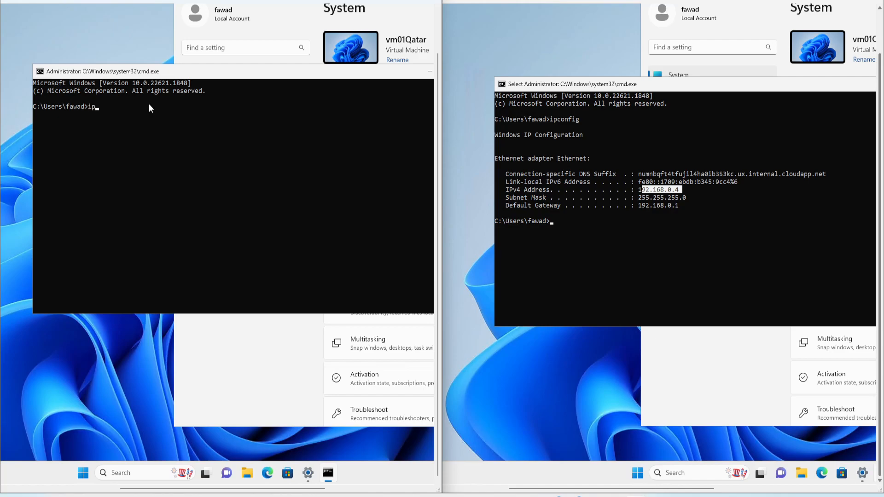
key("Return")
Start a continuous ping from vm01Qatar to vm01CanadaCentral with "ping 192.168.0.4 -t".
left_click(179, 219)
type("ping 19")
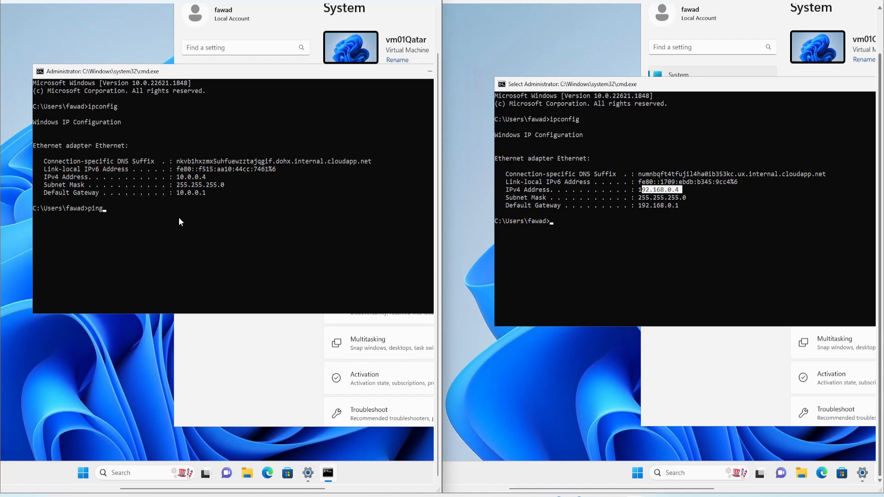
type("2.168.0.4 -t")
key("Return")
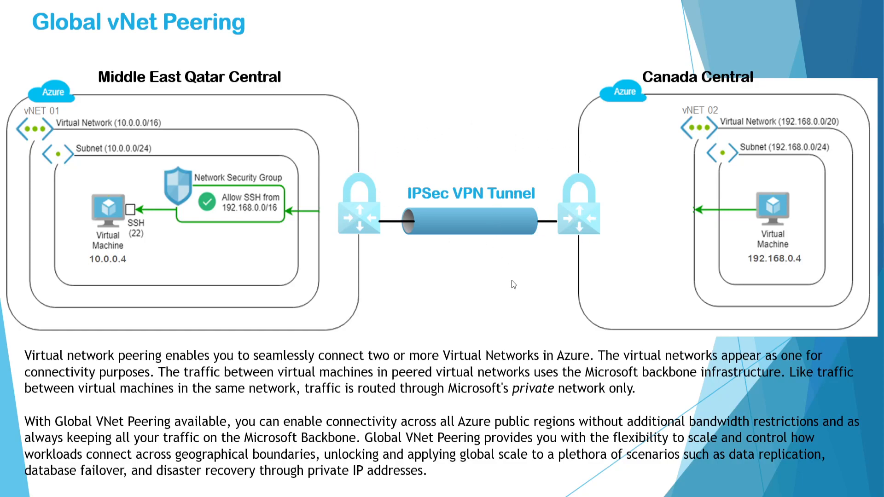
Check the running ping, switch to the Azure portal in the browser, and open the notifications to review the deployments.
key("alt+Tab")
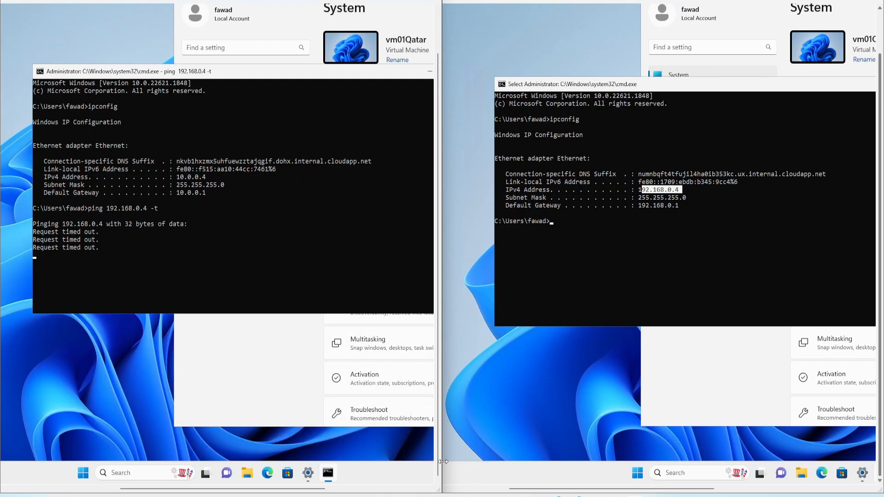
mouse_move(461, 495)
left_click(503, 469)
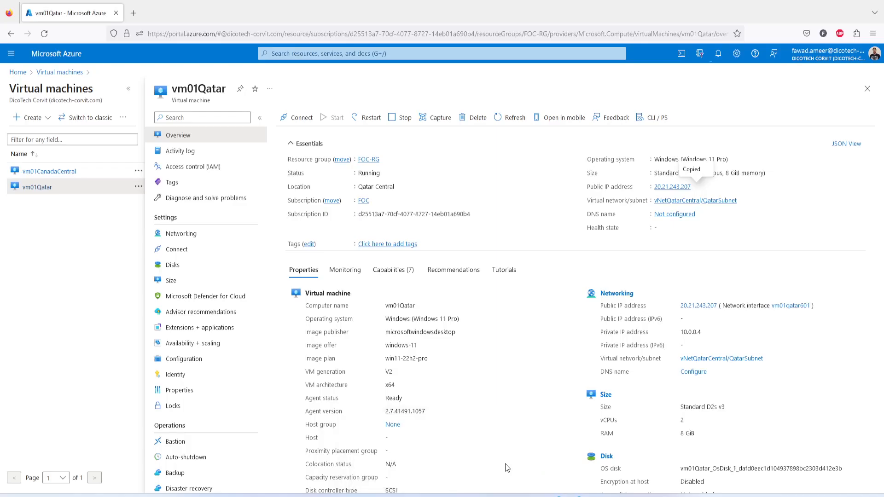
left_click(718, 55)
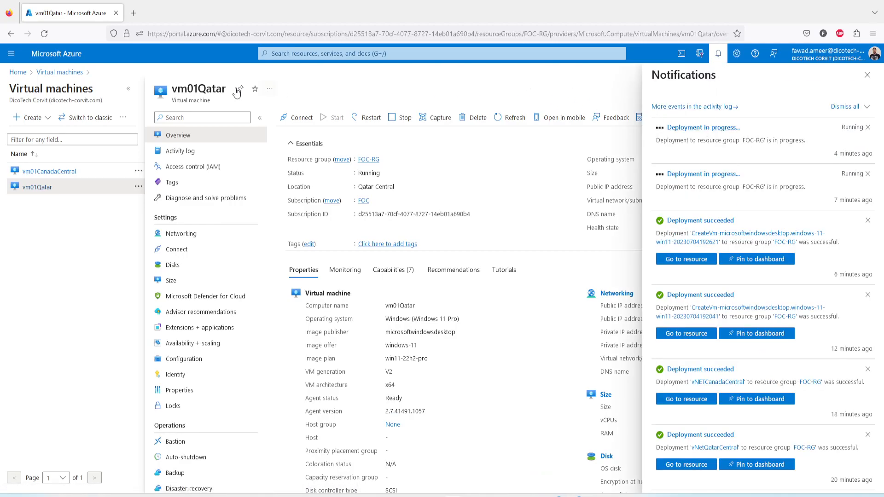
Open the list of virtual network gateways from the portal home page and refresh it.
left_click(17, 72)
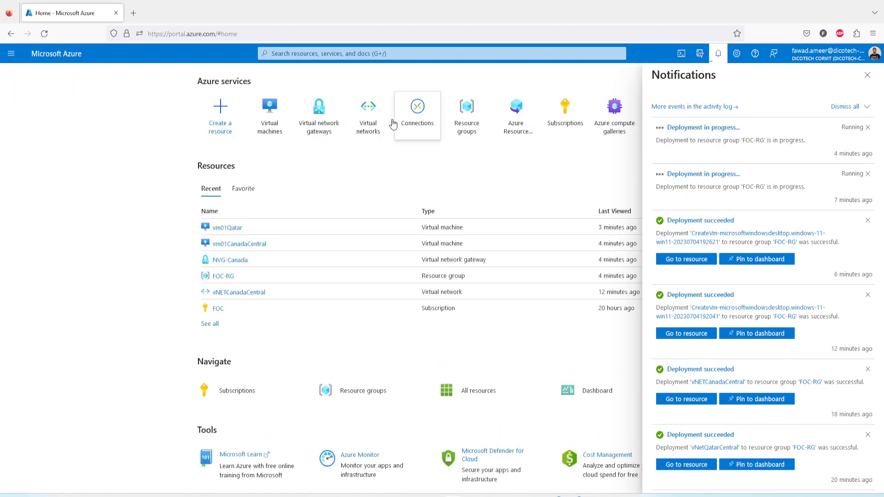
left_click(317, 130)
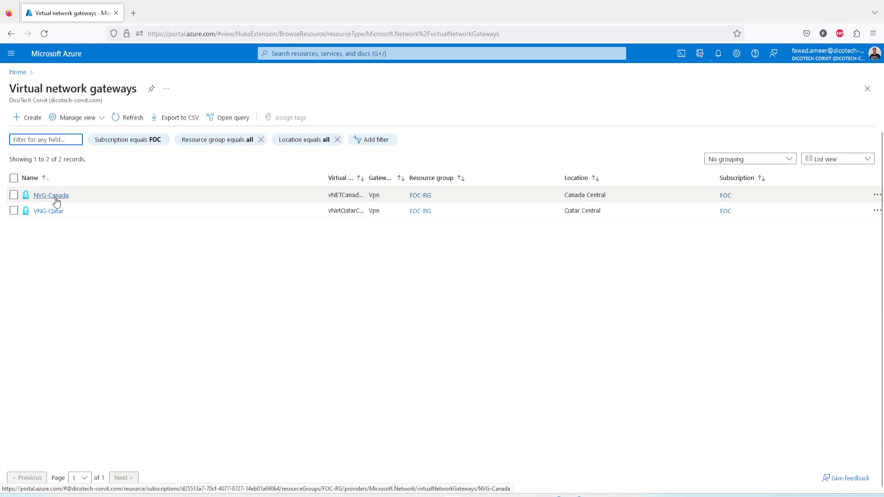
left_click(130, 118)
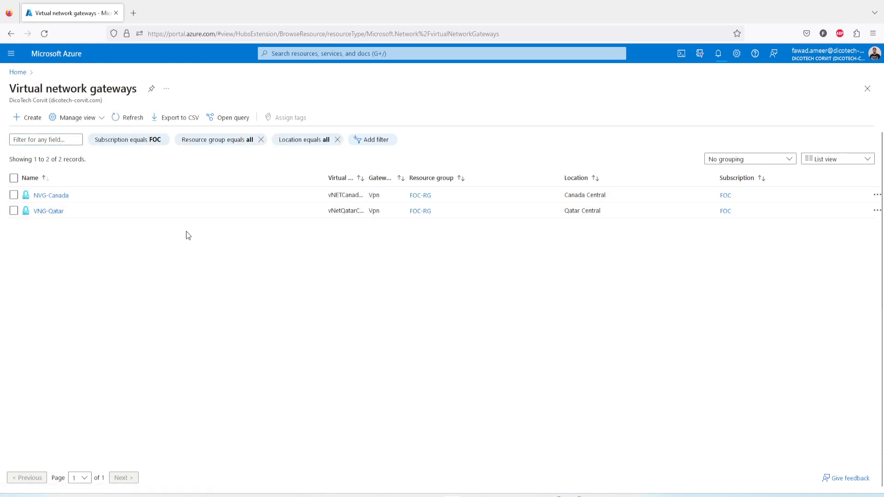
Open the most recent running deployment from the notifications and highlight its deployment status.
left_click(718, 53)
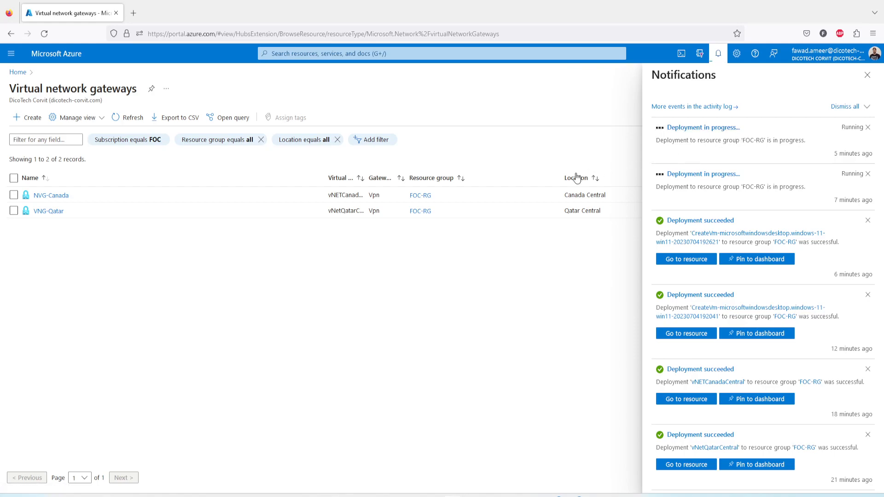
left_click(691, 130)
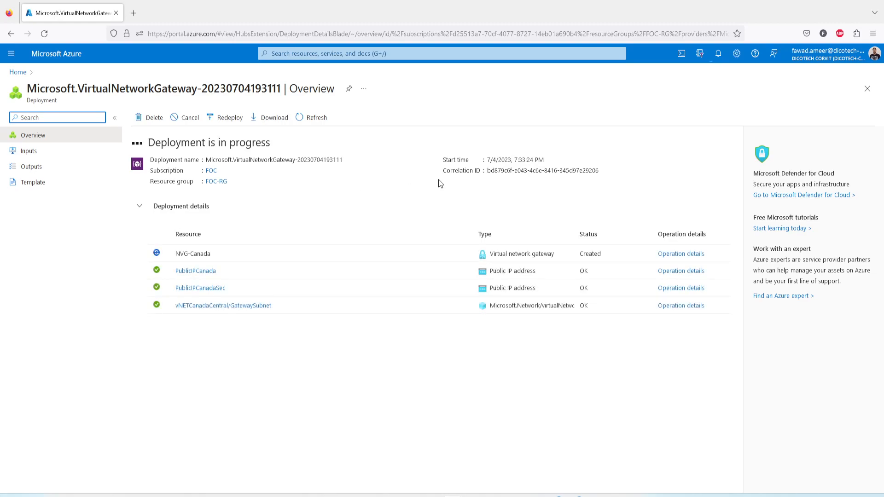
left_click_drag(148, 142, 324, 145)
left_click(362, 150)
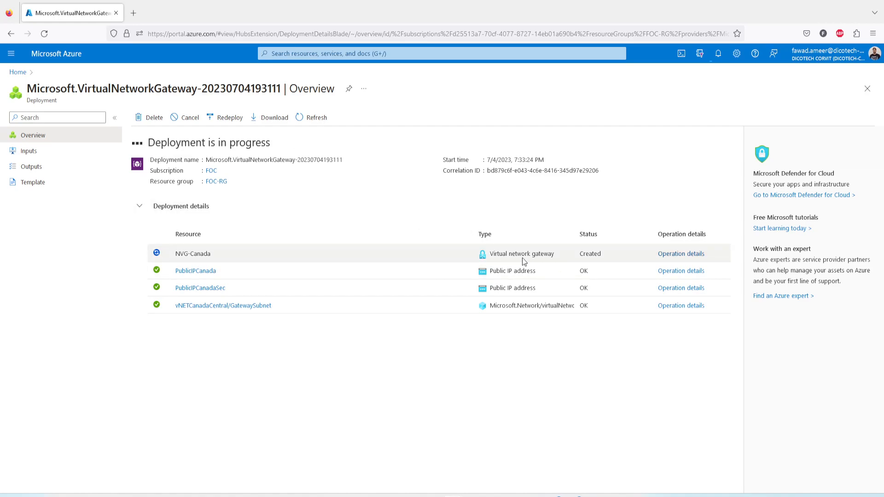
Return to the virtual network gateways and check the locations of VNG-Qatar and NVG-Canada in their overviews.
left_click(17, 73)
left_click(277, 123)
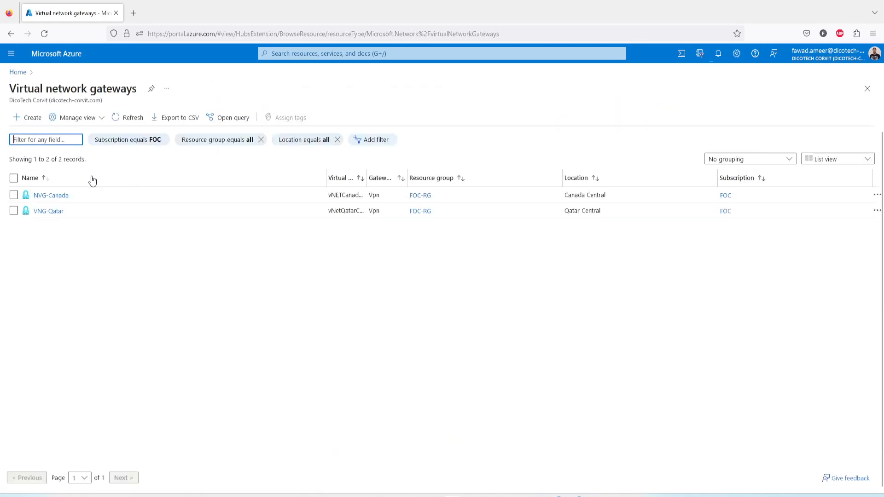
left_click(49, 211)
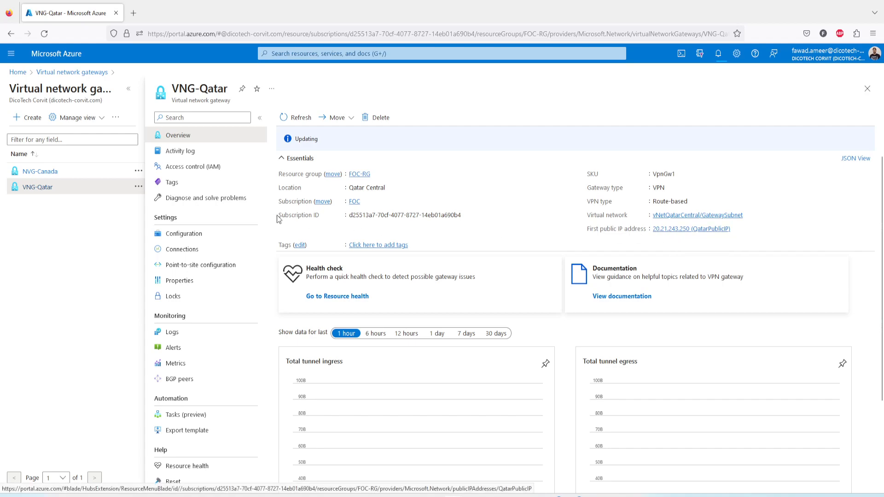
left_click(46, 171)
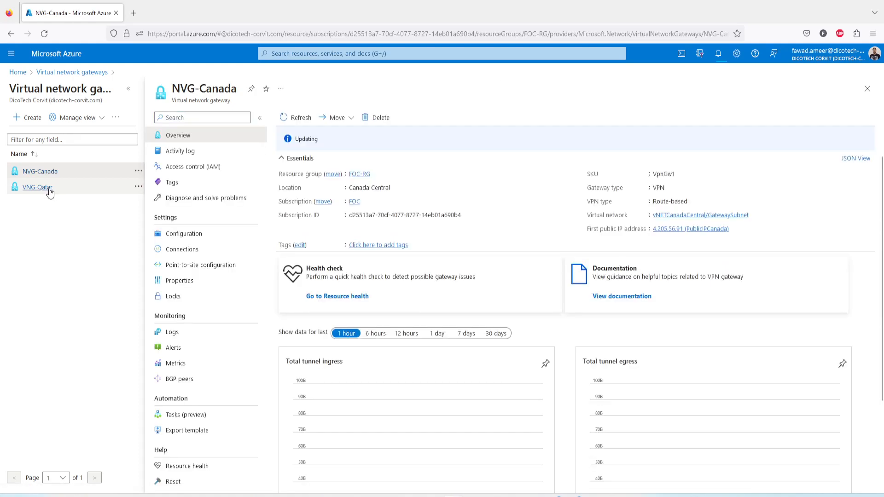
triple_click(385, 185)
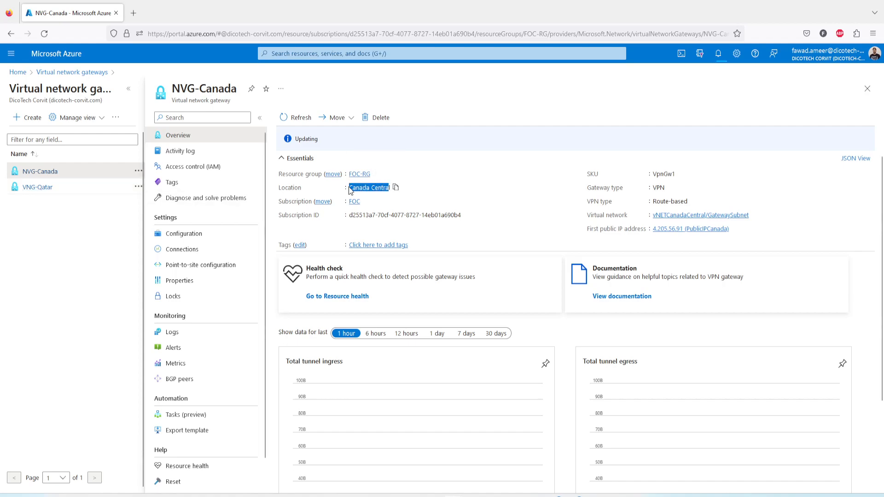
left_click(50, 190)
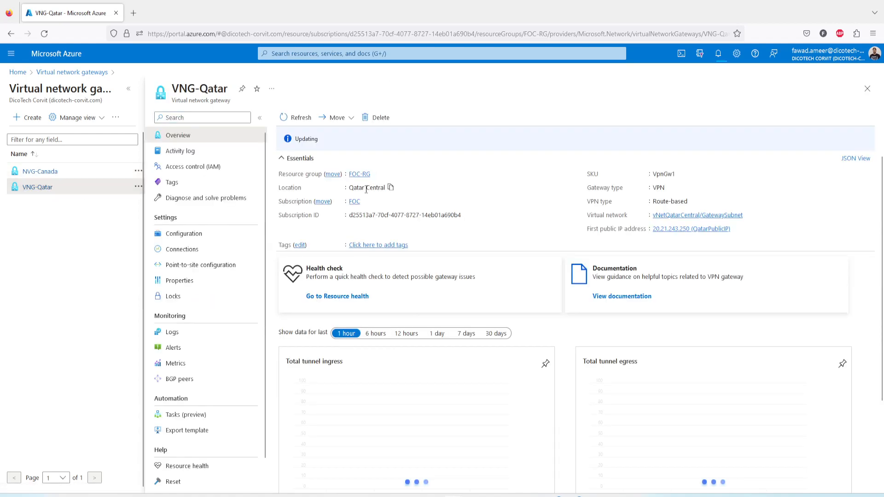
triple_click(353, 189)
left_click(390, 187)
Start a VNet-to-VNet connection from VNG-Qatar, name it QatarToCanada, and continue to its settings.
left_click(180, 251)
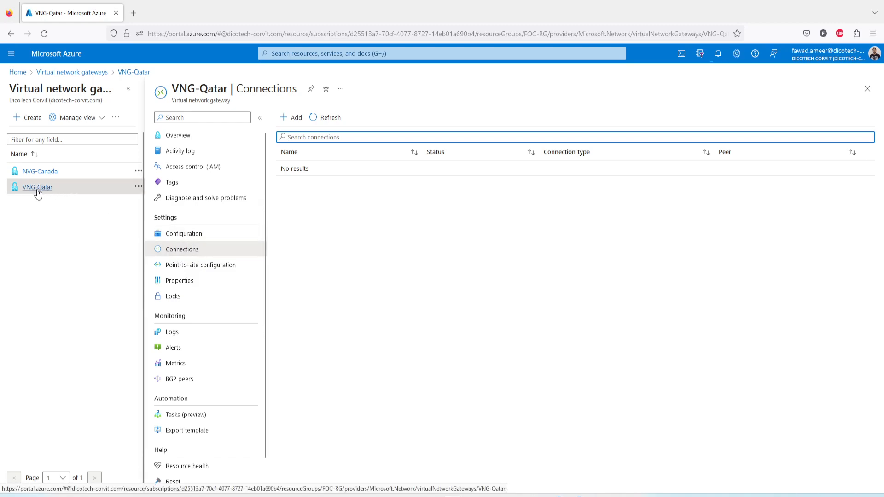
left_click(294, 118)
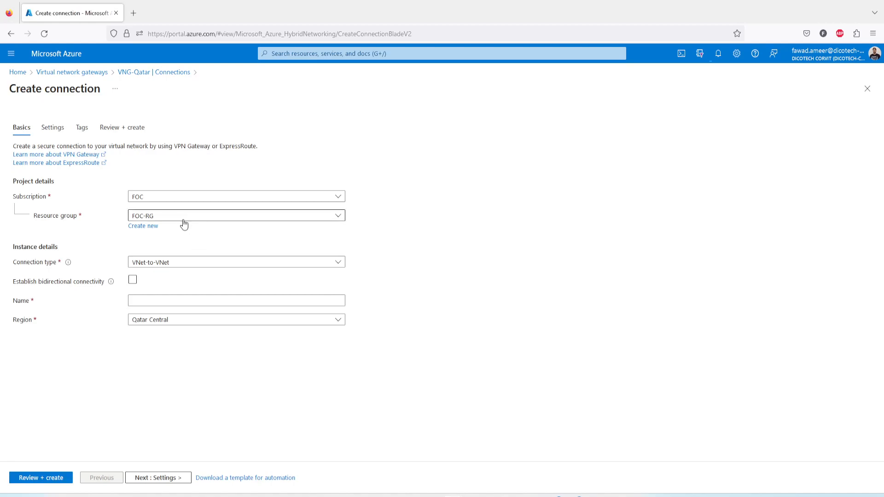
left_click(174, 267)
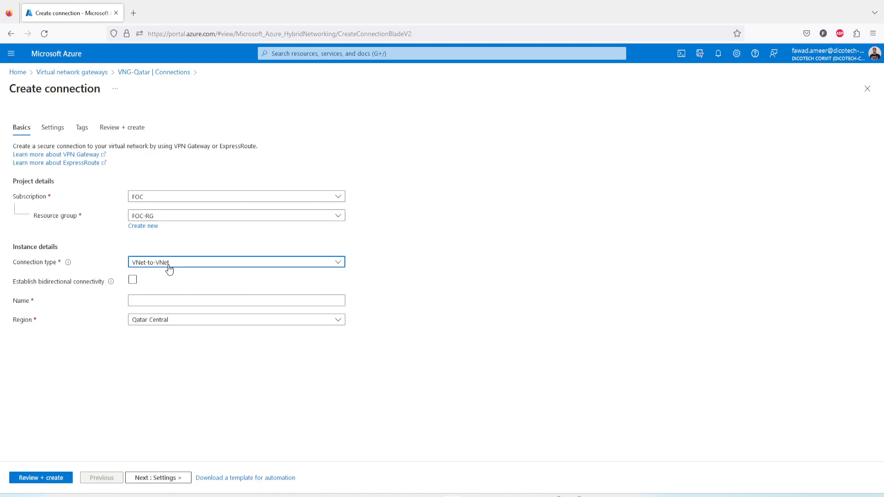
left_click(174, 266)
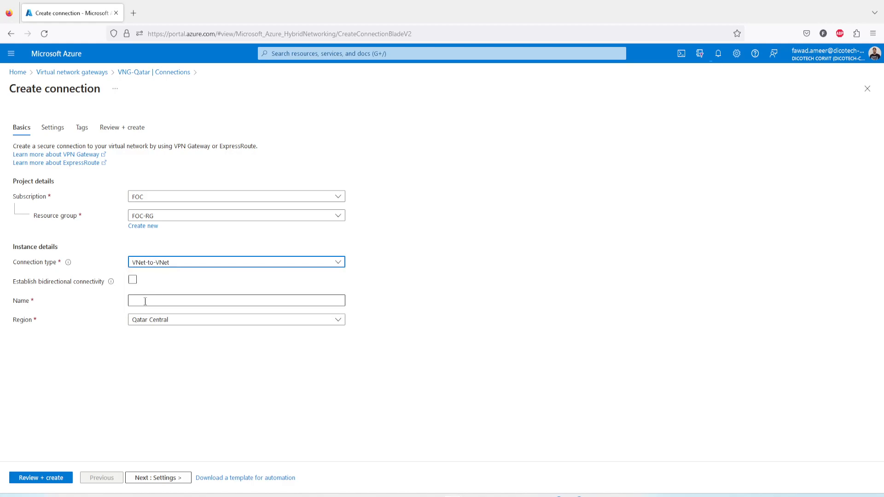
left_click(161, 302)
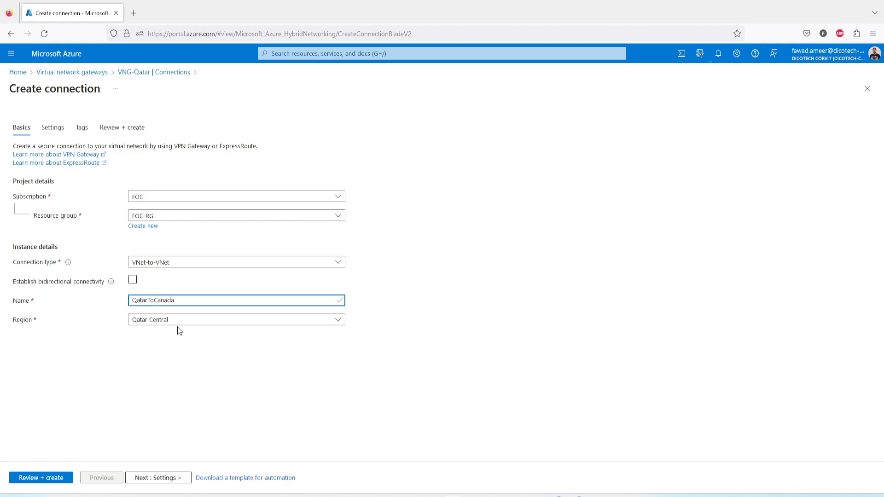
left_click(148, 479)
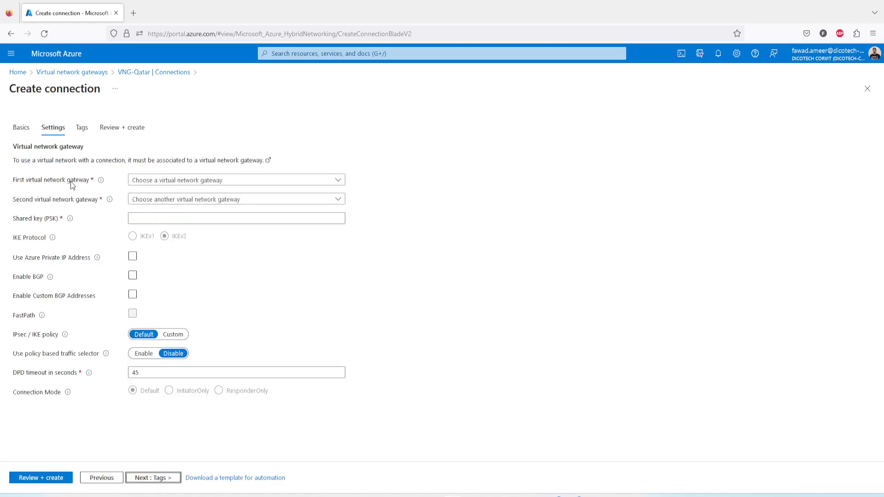
Try to choose the first and second virtual network gateways for QatarToCanada, then leave the form for the gateway list.
left_click(154, 183)
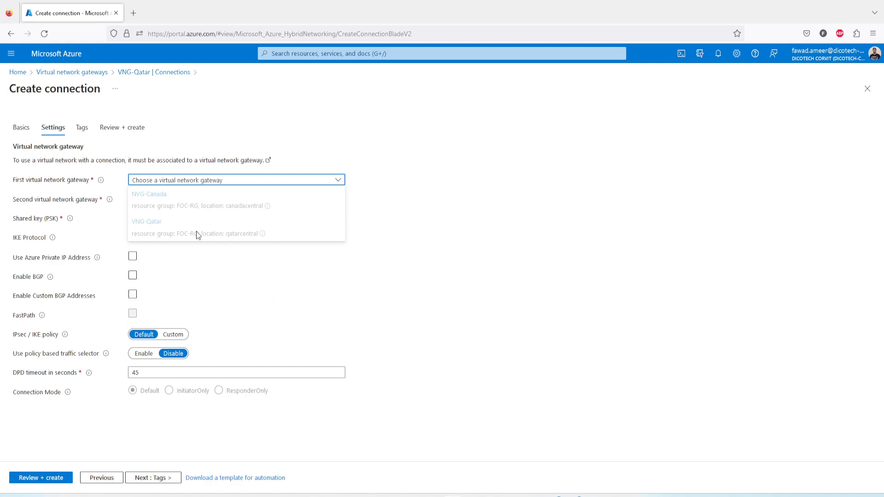
left_click(395, 155)
left_click(328, 180)
left_click(411, 158)
left_click(292, 201)
left_click(417, 192)
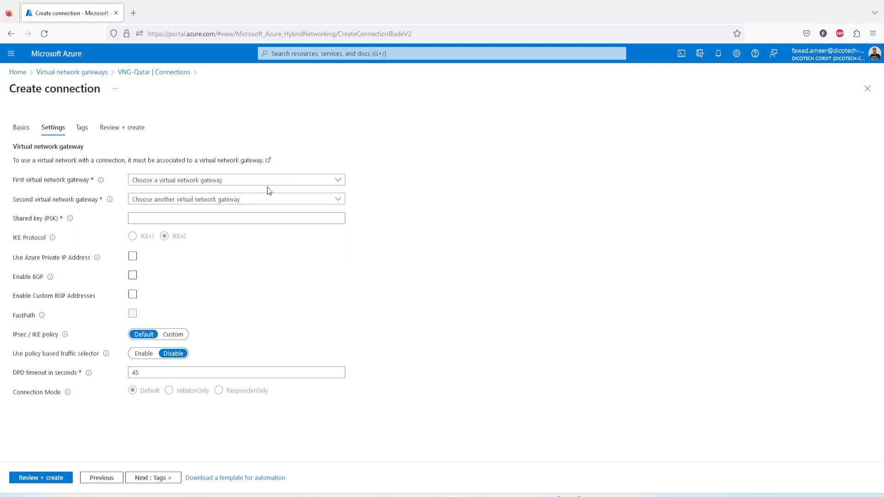
left_click(254, 184)
left_click(312, 154)
left_click(63, 75)
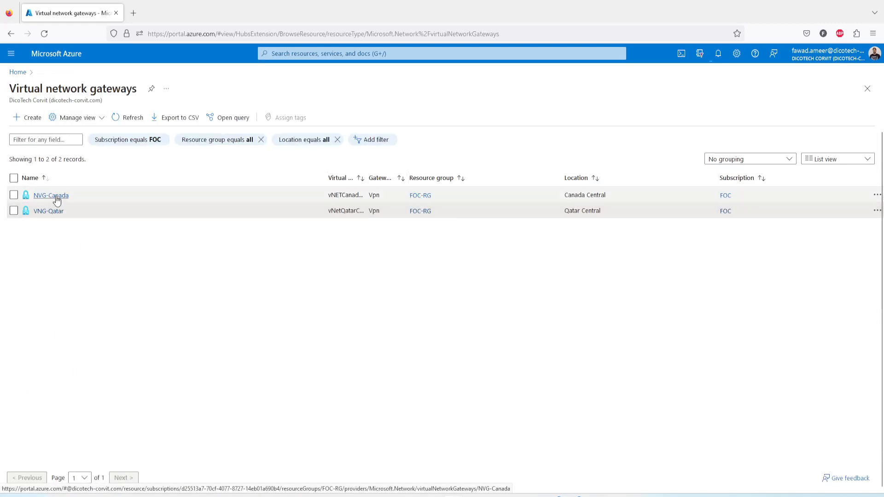
Check the provisioning status of VNG-Qatar and NVG-Canada, and review the deployment notifications.
left_click(52, 211)
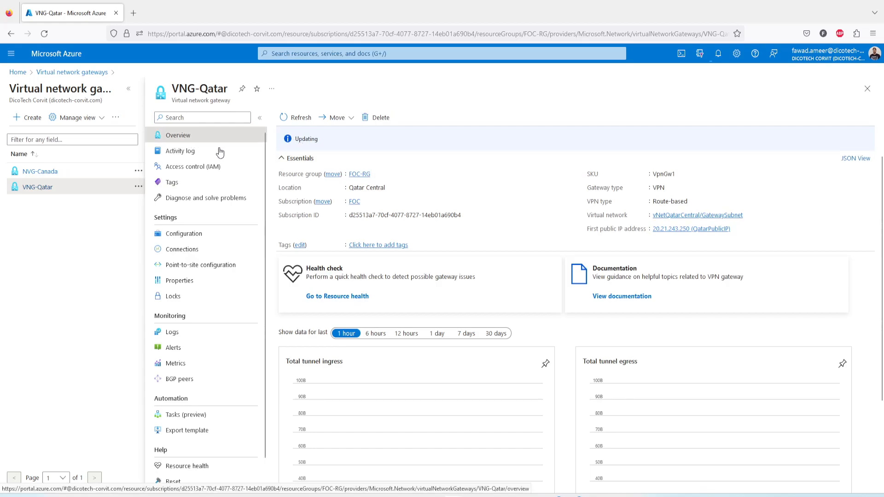
left_click(302, 139)
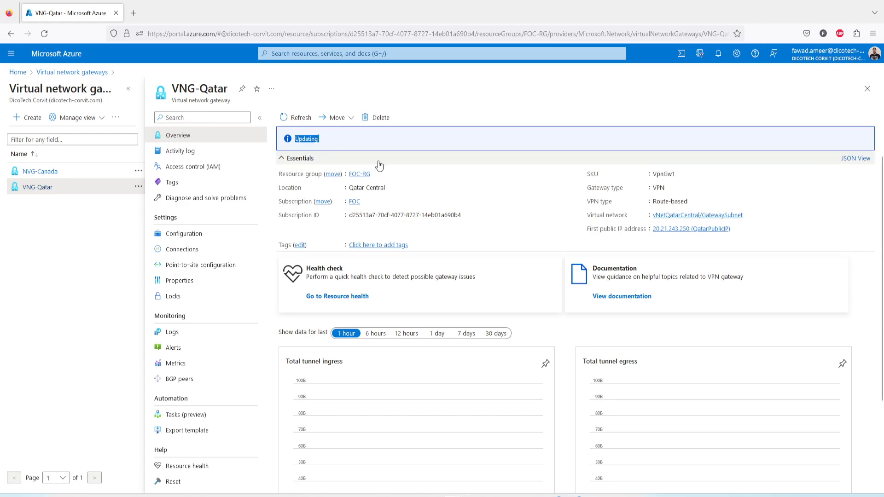
left_click(48, 172)
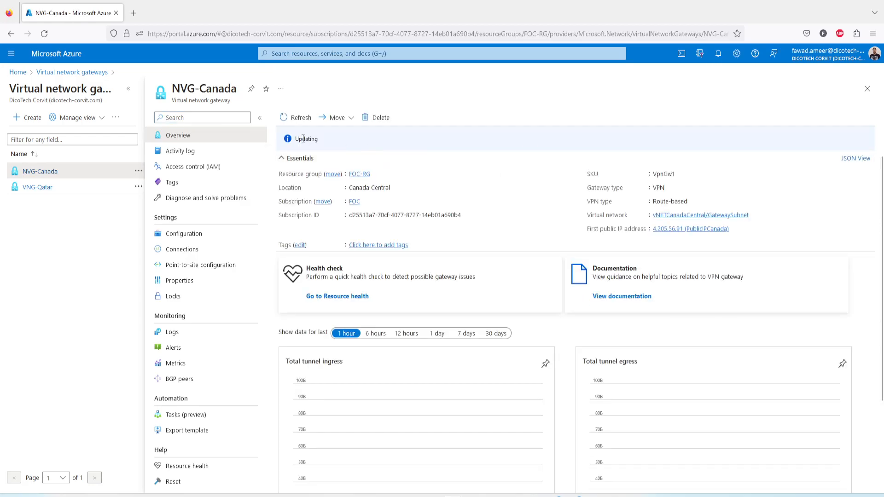
left_click(718, 55)
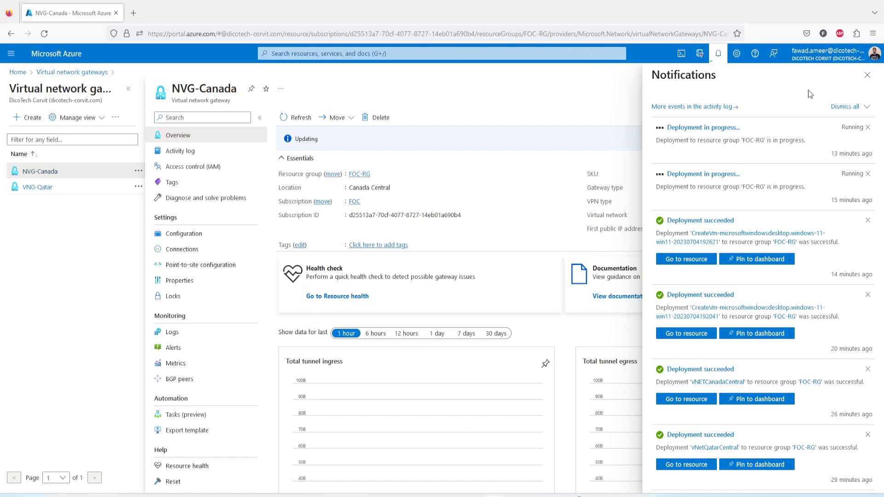
left_click(866, 75)
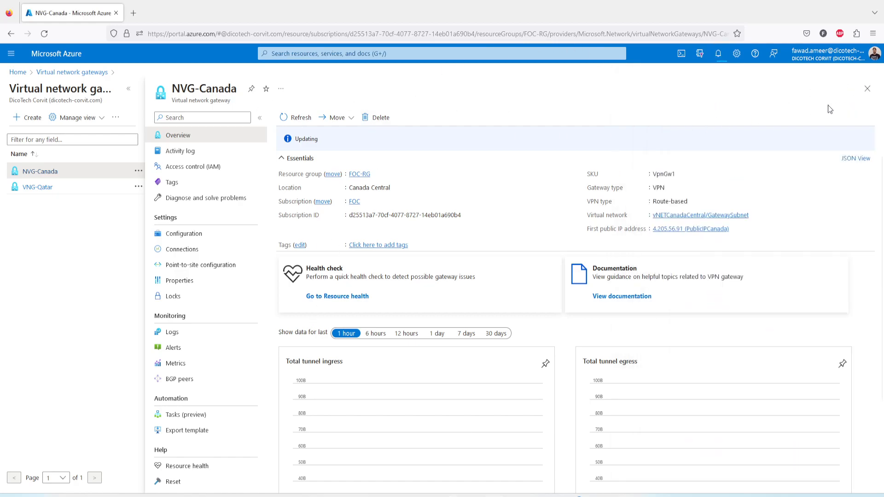
Start a VNet-to-VNet connection from NVG-Canada, name it ABC, and continue to its settings.
left_click(867, 89)
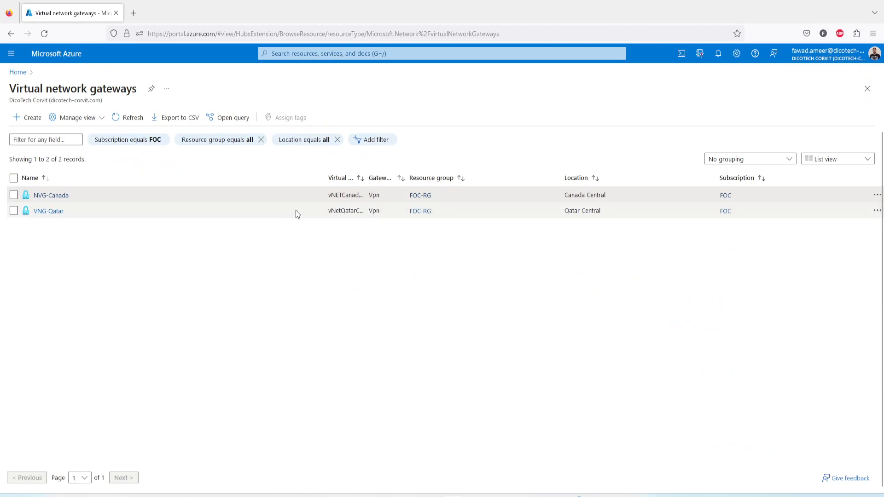
left_click(52, 196)
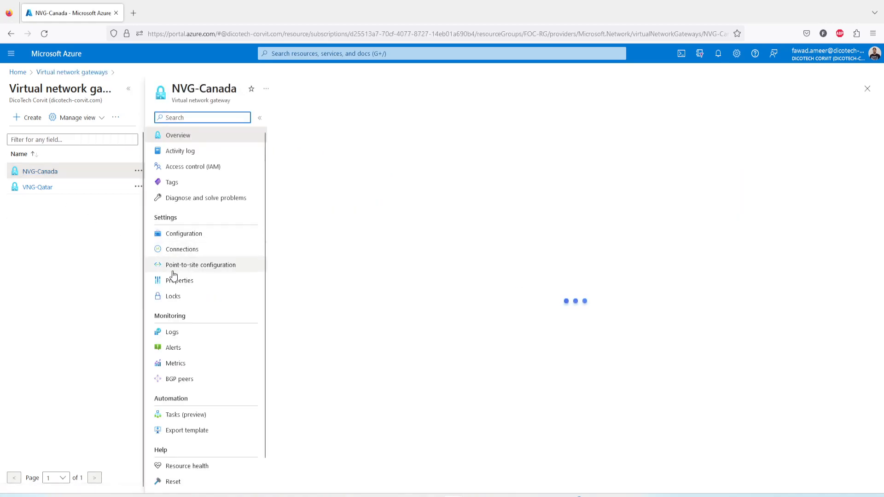
left_click(184, 249)
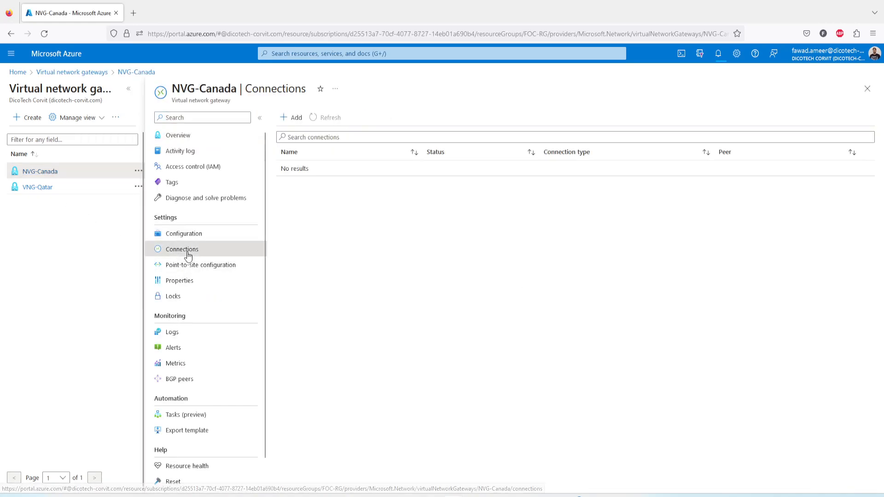
left_click(290, 118)
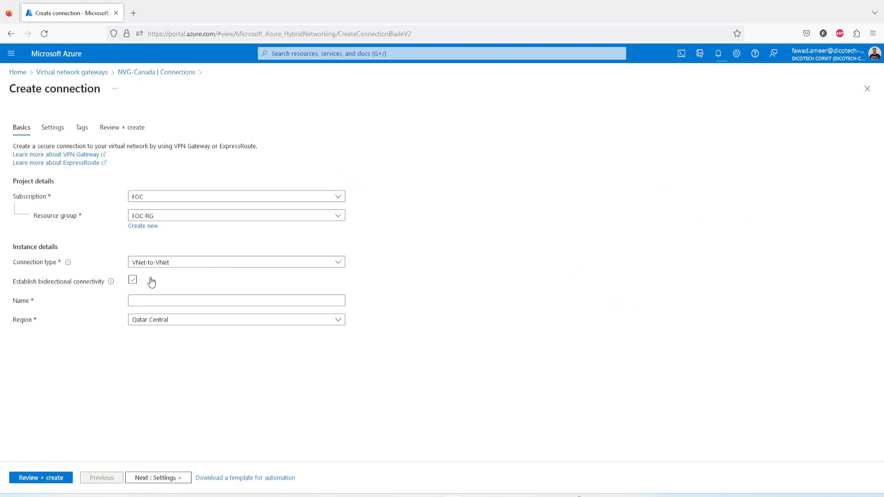
left_click(144, 302)
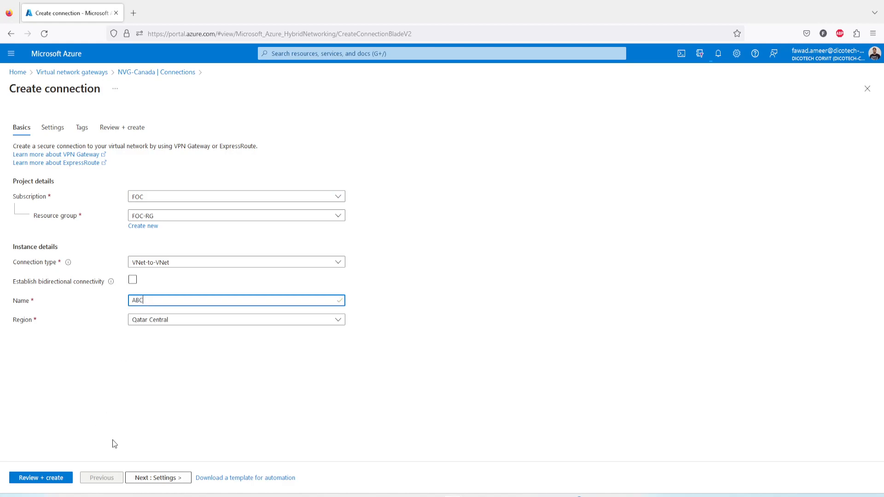
left_click(131, 477)
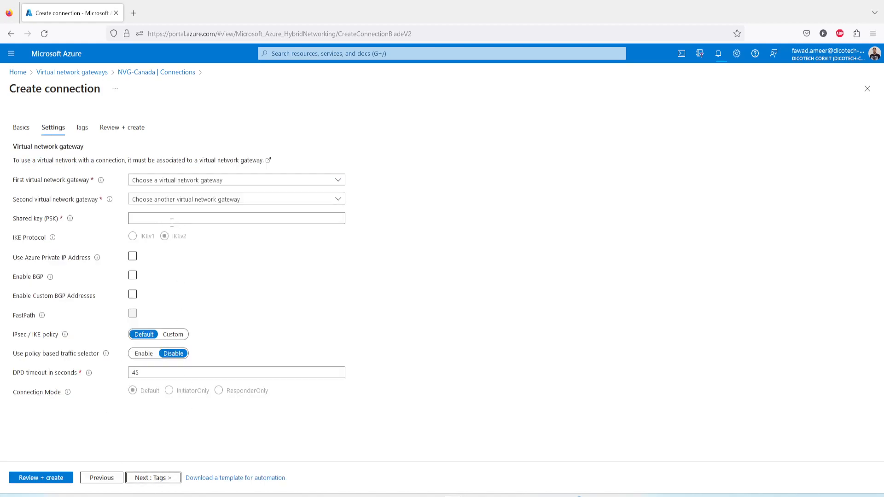
Examine the encryption, integrity and DH group choices for IKE Phase 1 under a Custom IPsec / IKE policy, then restore the Default policy.
left_click(171, 221)
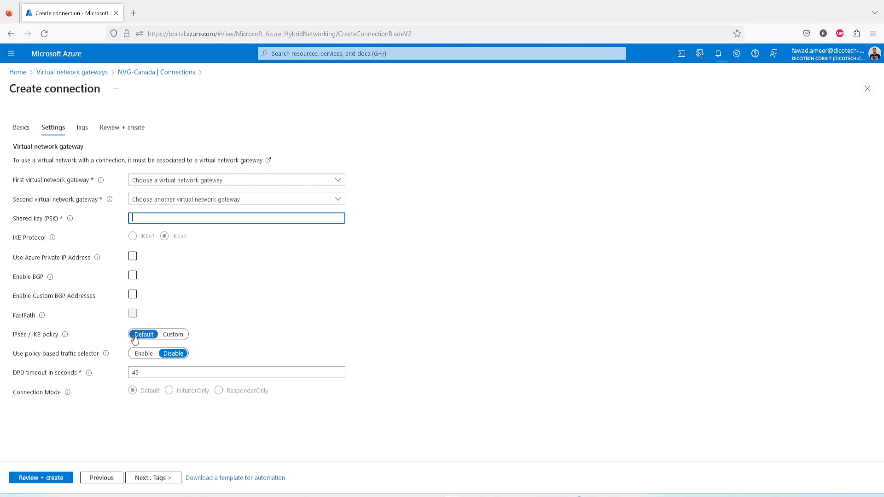
left_click(174, 335)
scroll(203, 376, "down", 1)
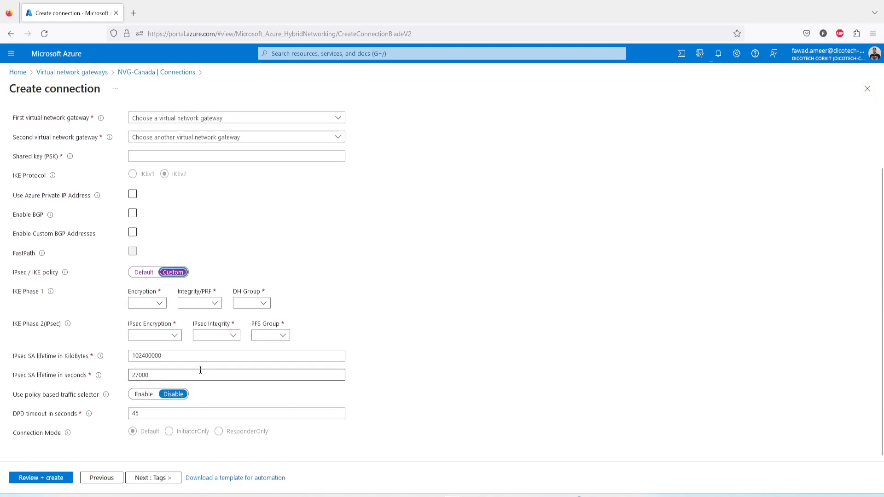
left_click(159, 308)
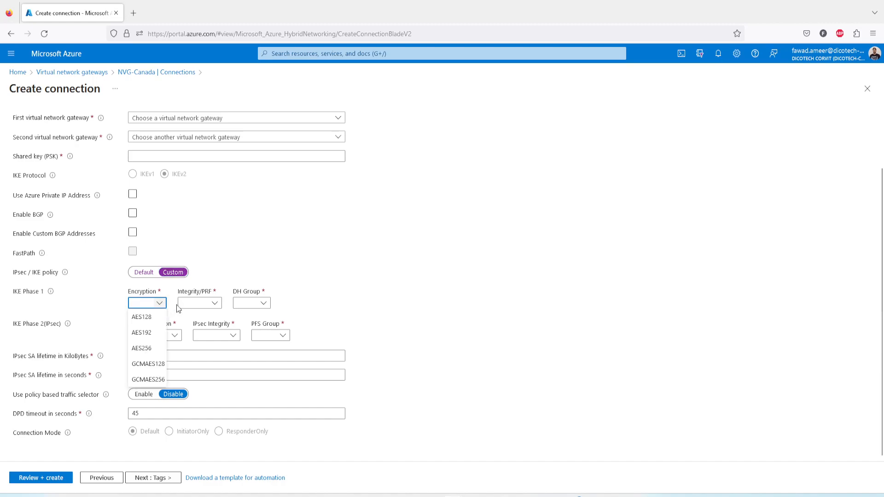
left_click(218, 308)
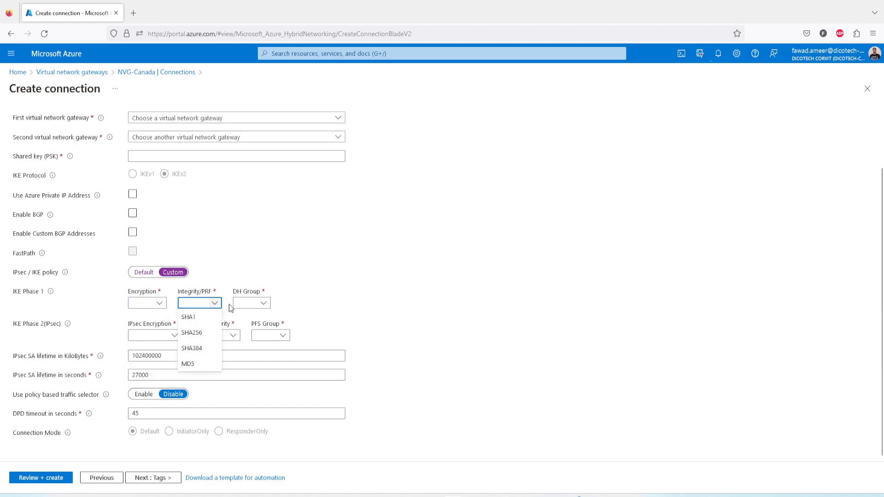
left_click(263, 305)
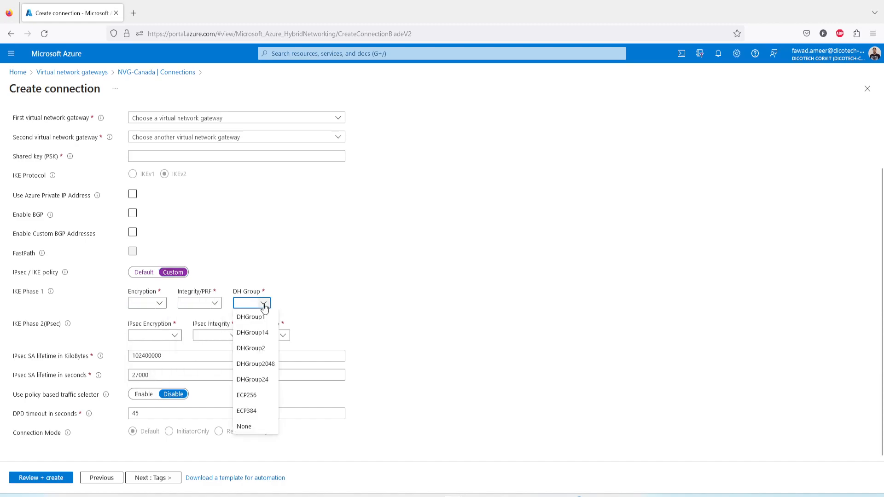
left_click(216, 307)
left_click(227, 263)
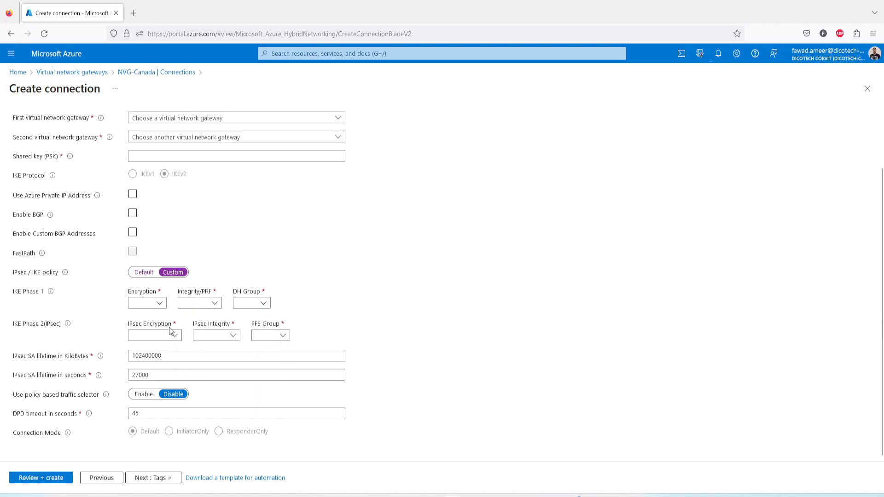
left_click(143, 276)
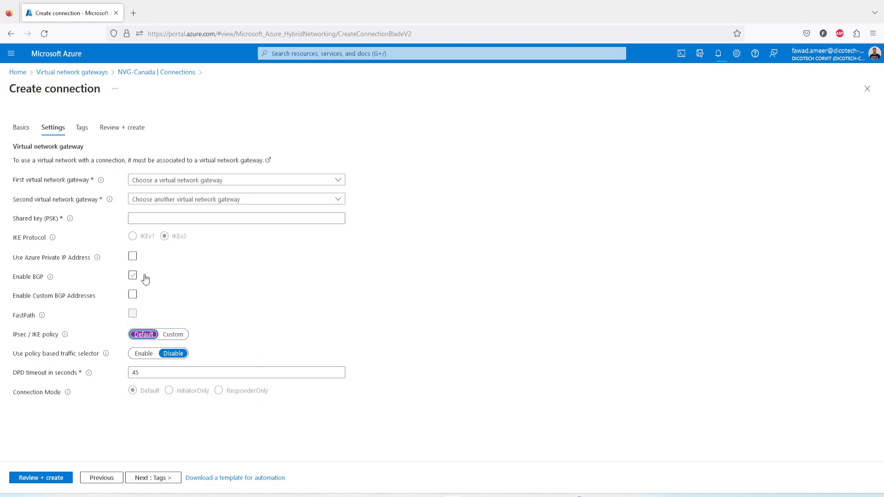
Discard the unsaved connection form and close NVG-Canada's connections to return to the gateway list.
left_click(867, 89)
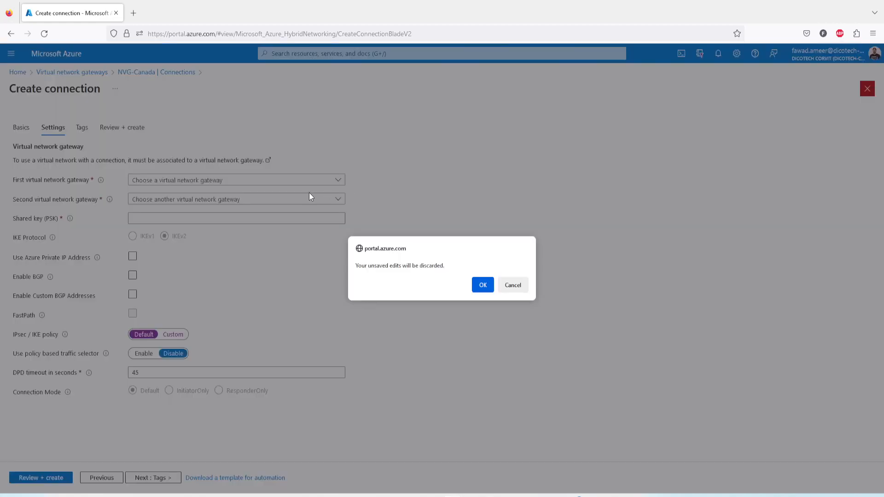
left_click(483, 285)
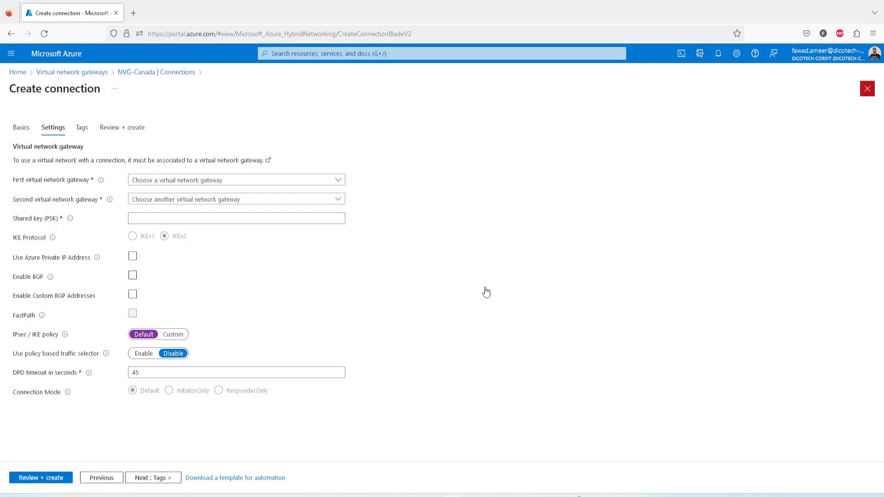
left_click(867, 88)
Check the deployment notifications and the status shown on the VNG-Qatar and NVG-Canada overviews, then return to the gateway list.
left_click(718, 53)
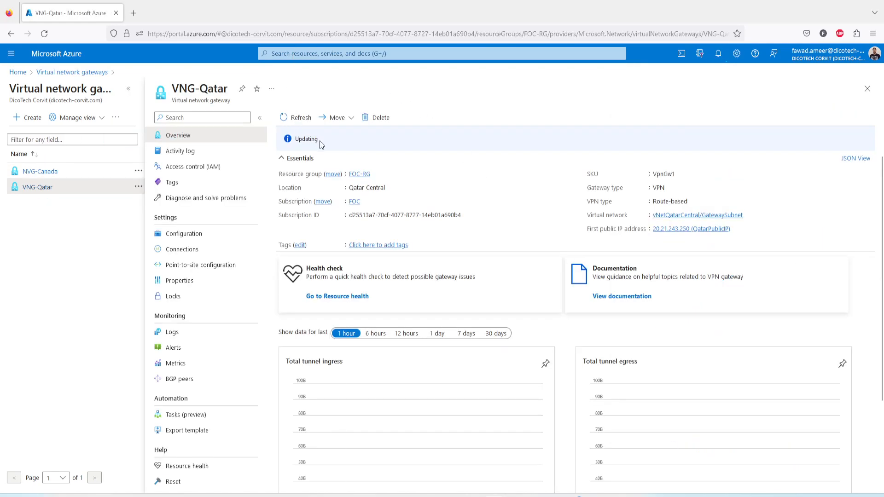
left_click_drag(321, 145, 296, 139)
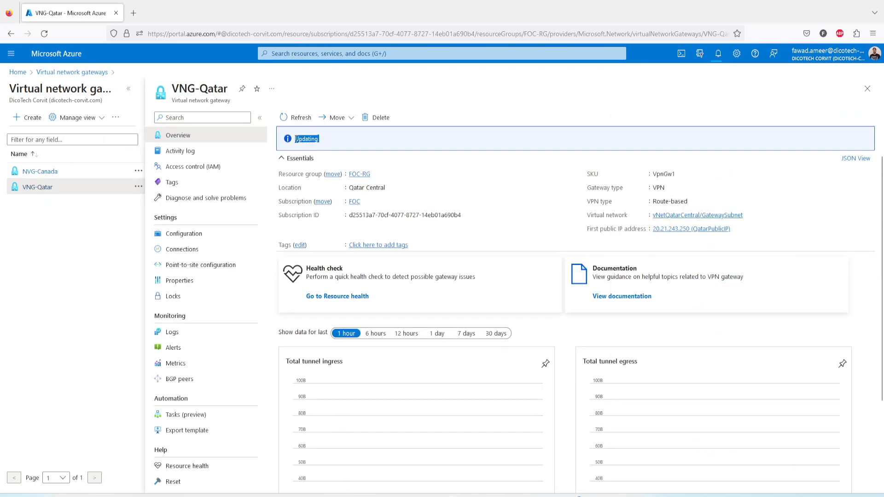
left_click(331, 137)
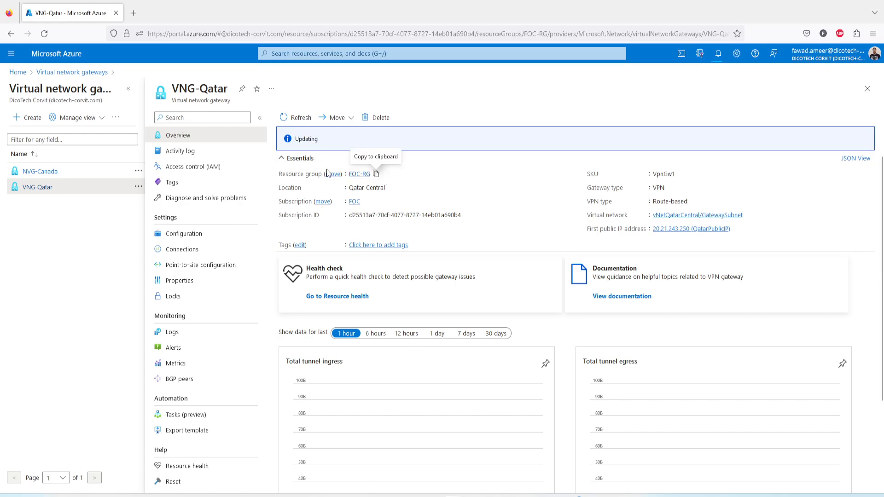
left_click(49, 174)
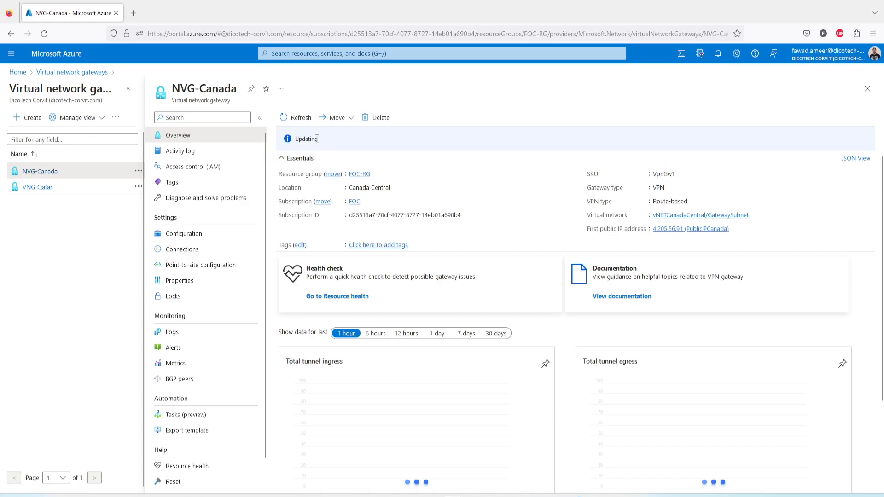
left_click_drag(319, 139, 295, 139)
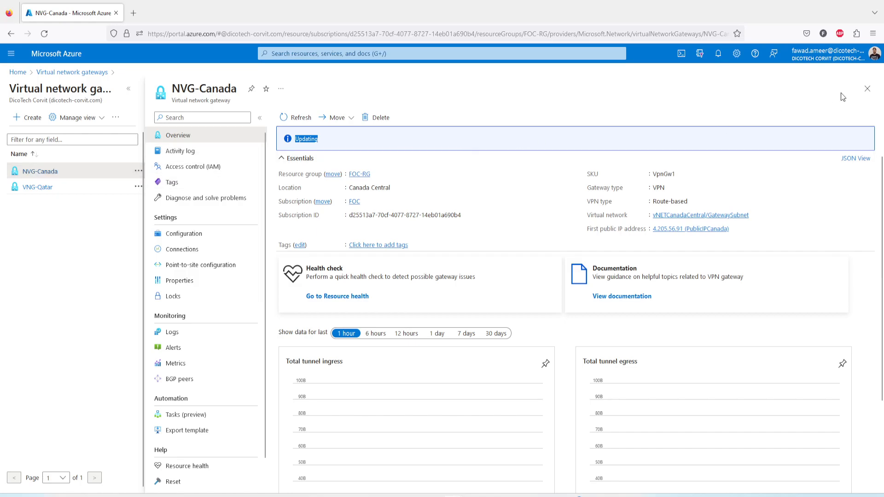
left_click(867, 88)
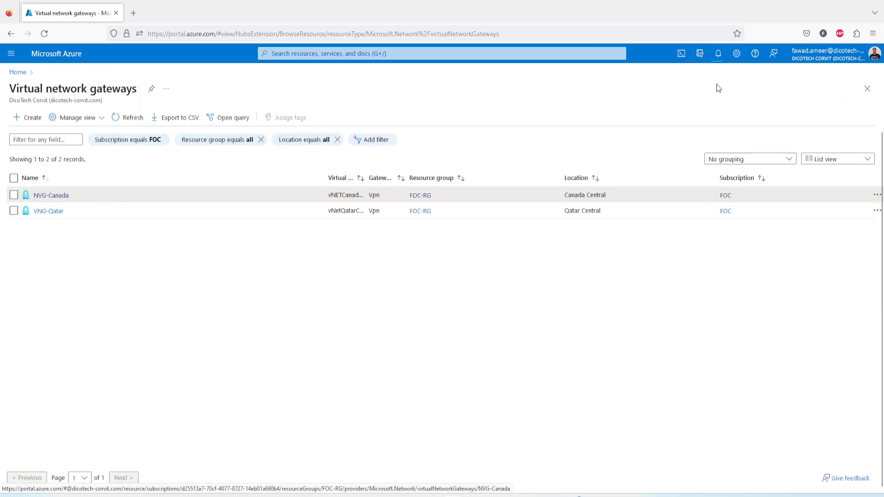
left_click(718, 54)
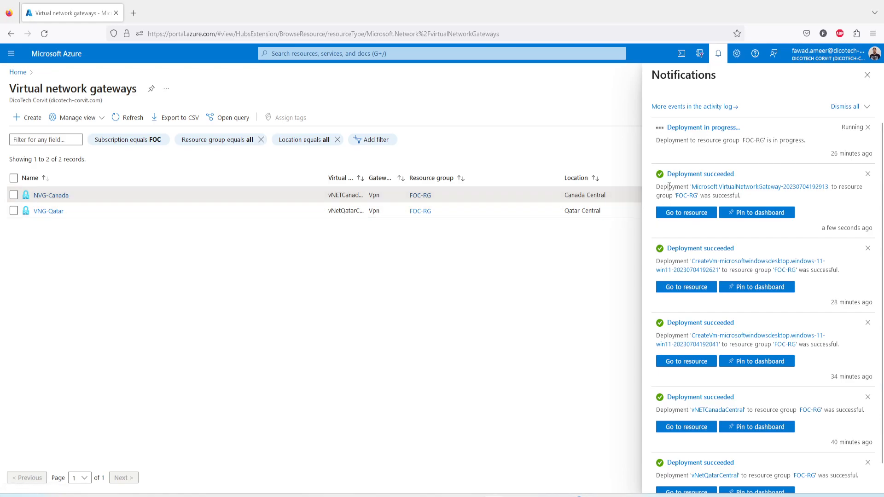
left_click(676, 174)
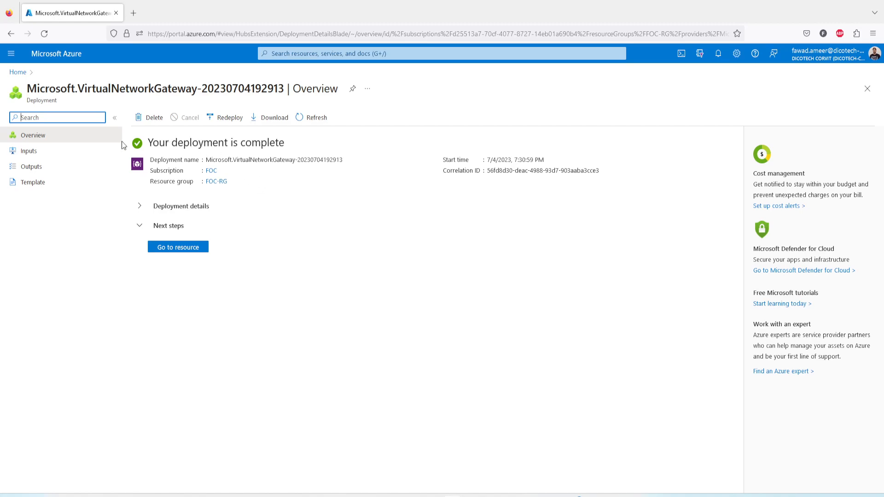
left_click(142, 207)
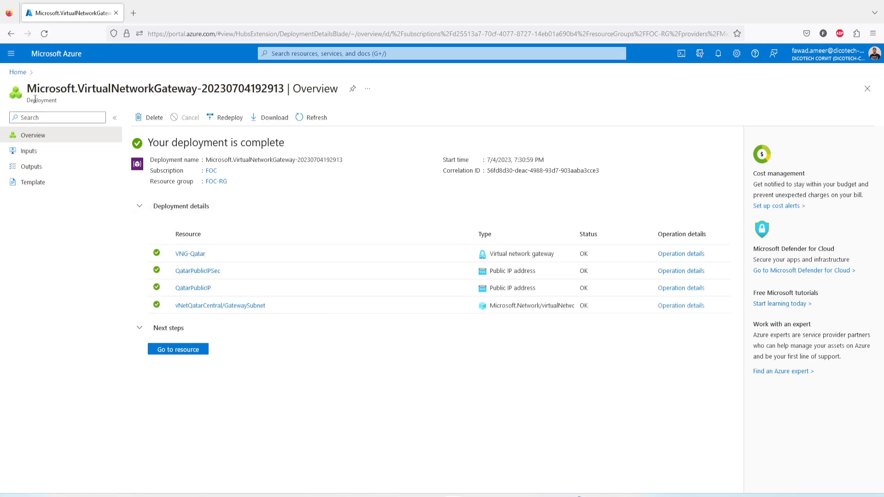
left_click(18, 73)
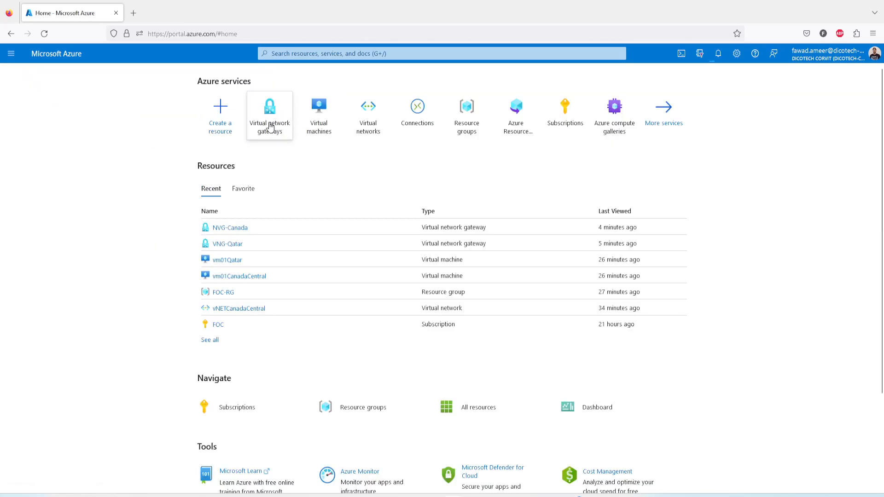
left_click(270, 111)
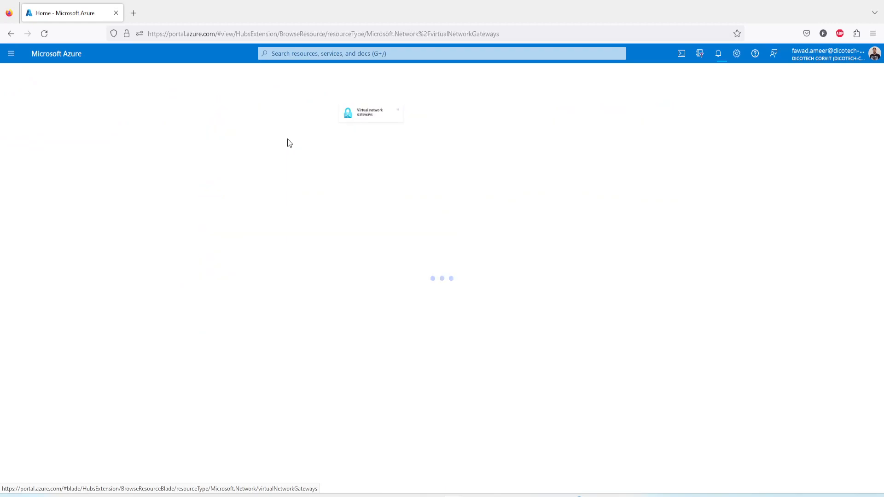
Recheck the notifications and both gateways' overviews to see whether VNG-Qatar and NVG-Canada have finished deploying.
left_click(719, 54)
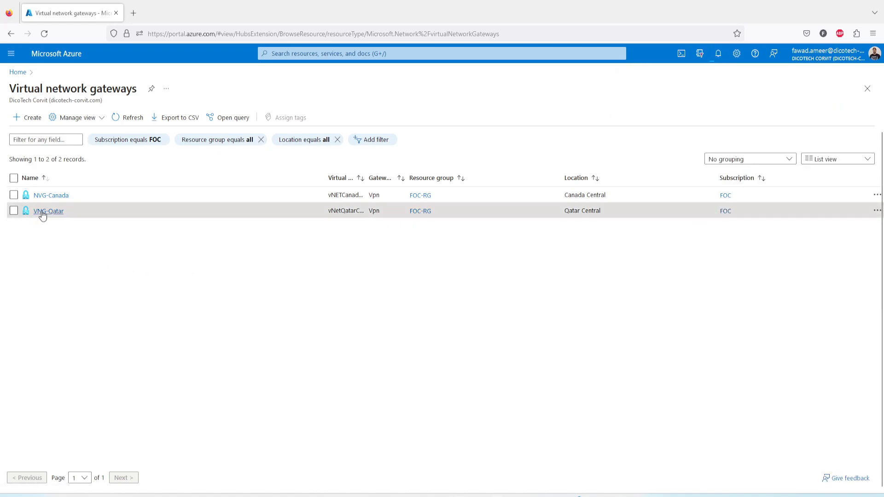
left_click(719, 54)
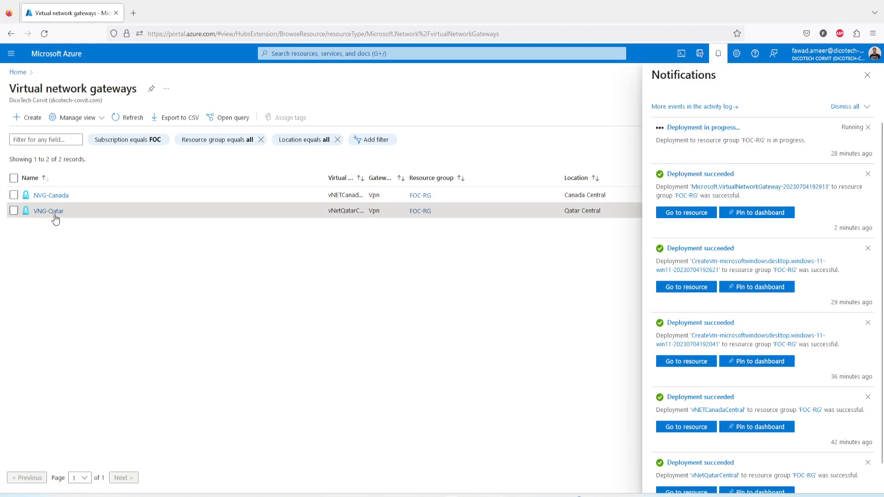
left_click(43, 212)
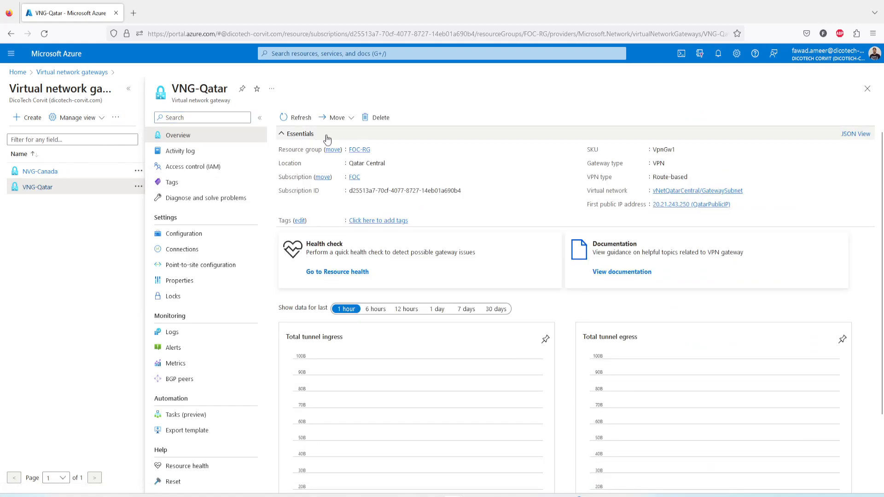
left_click(44, 173)
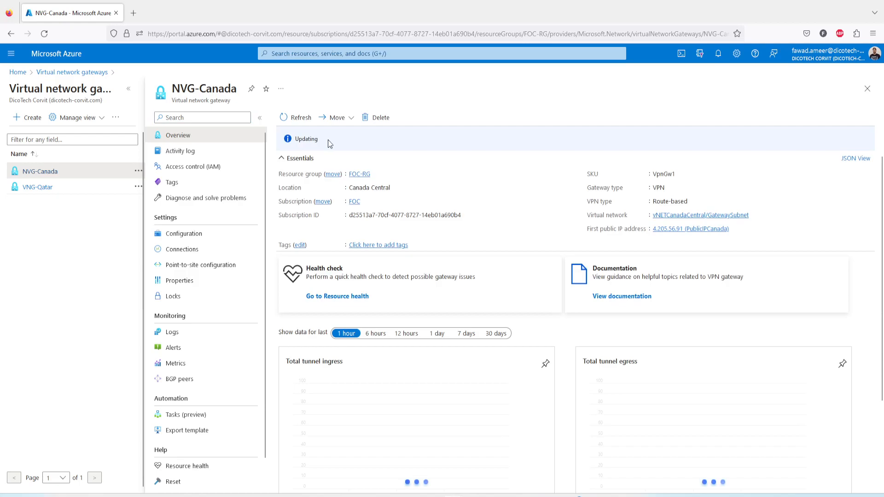
left_click_drag(303, 139, 321, 137)
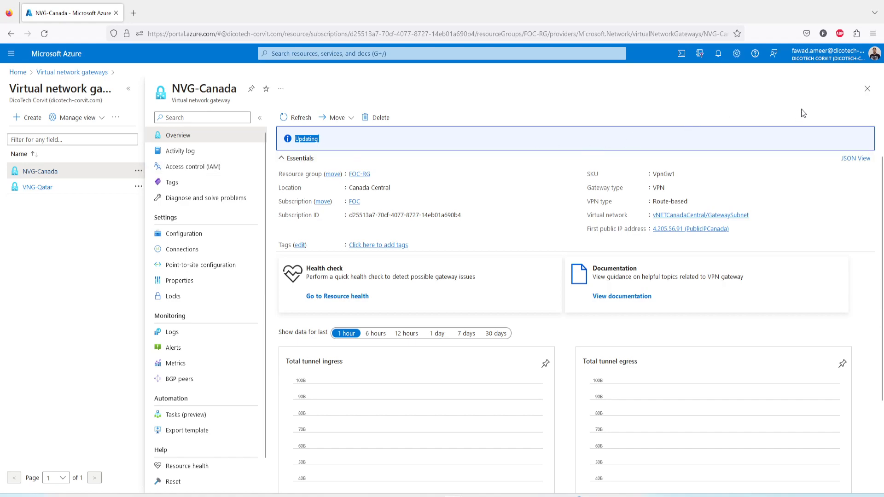
left_click(868, 94)
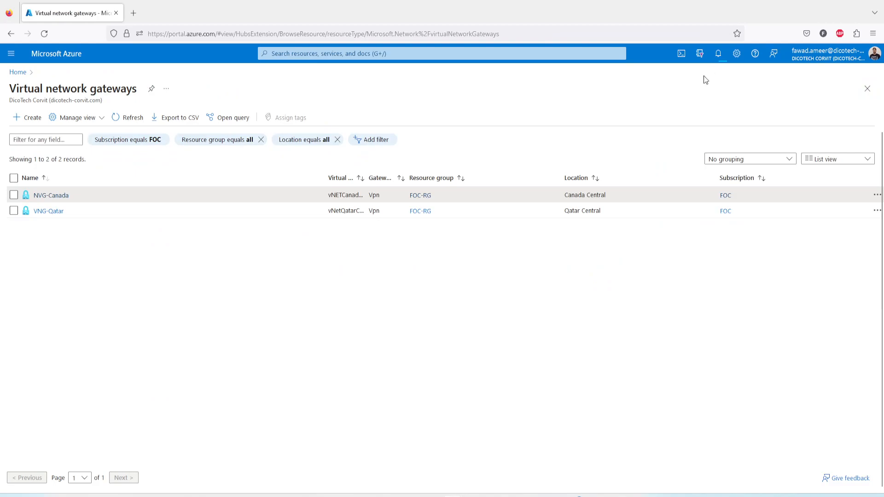
left_click(721, 58)
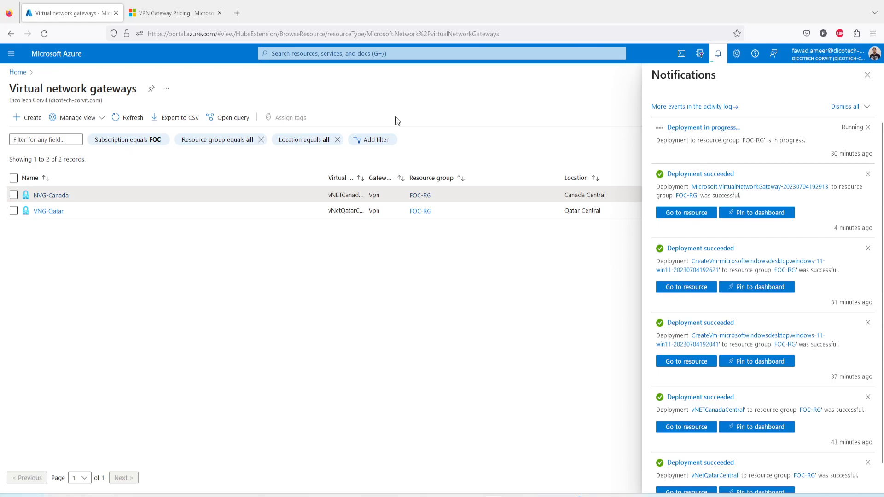
Examine the VPN Gateway Pricing page, from VpnGw1 through data transfers to the hourly price of VpnGw2AZ.
left_click(162, 12)
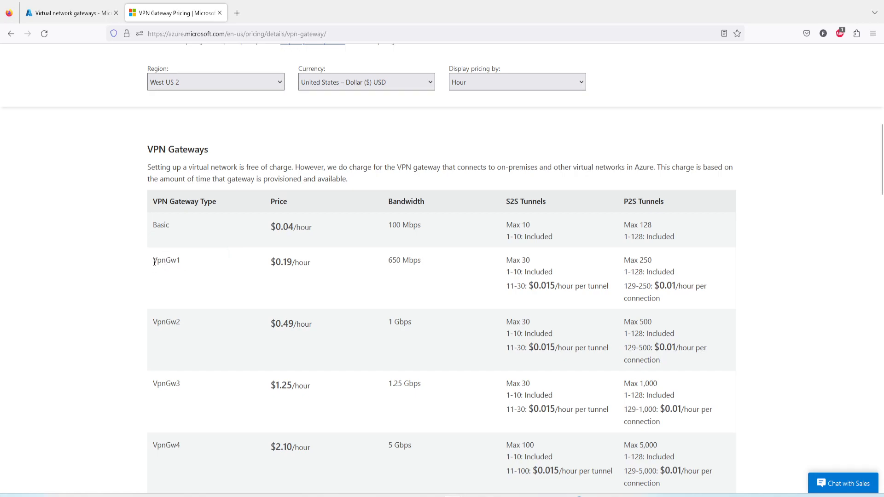
left_click_drag(154, 262, 180, 262)
scroll(321, 291, "down", 2)
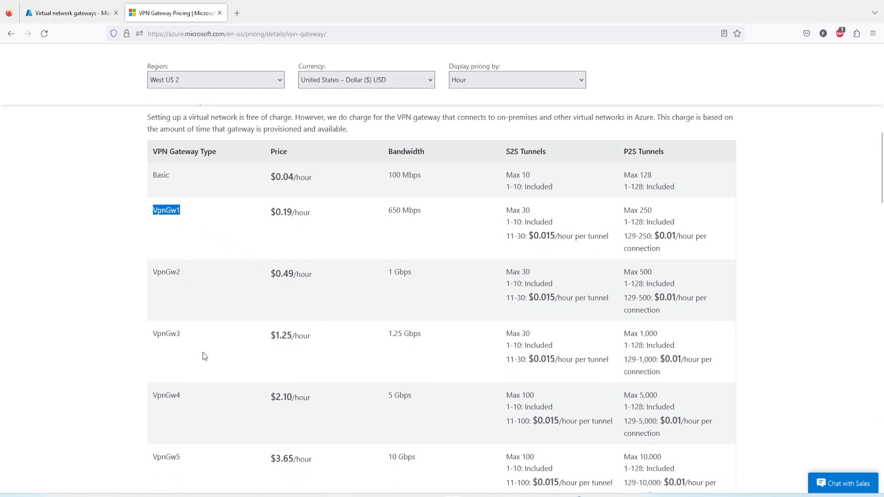
scroll(203, 352, "down", 5)
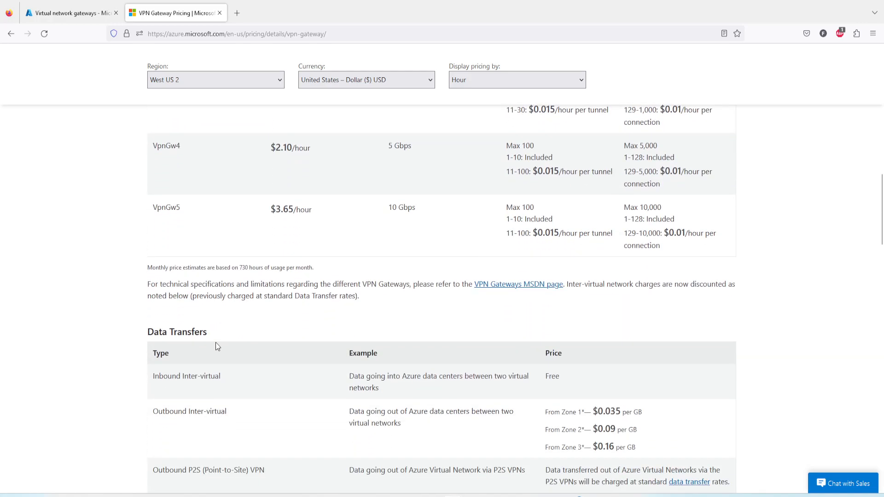
scroll(218, 347, "down", 3)
scroll(229, 340, "down", 3)
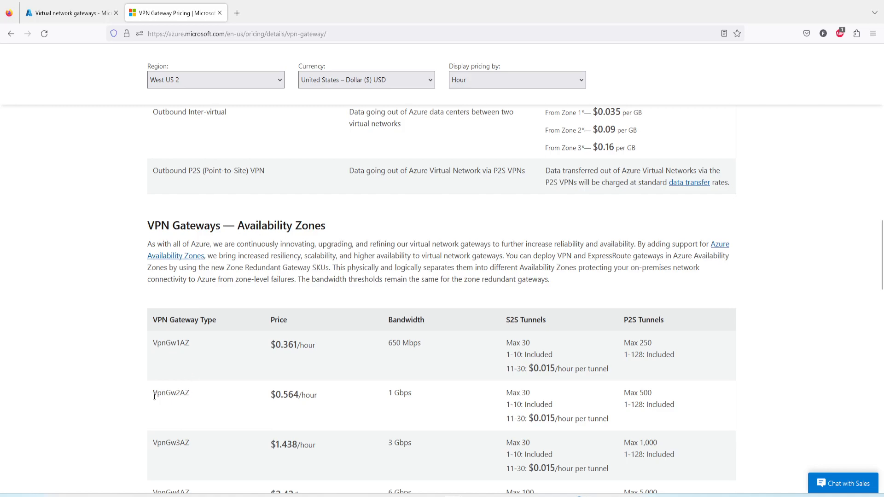
left_click_drag(155, 394, 189, 395)
left_click_drag(283, 396, 314, 399)
Review the bandwidth and hourly price of the VpnGw1 gateway type, then switch back to the Azure portal's gateway list.
scroll(368, 377, "up", 7)
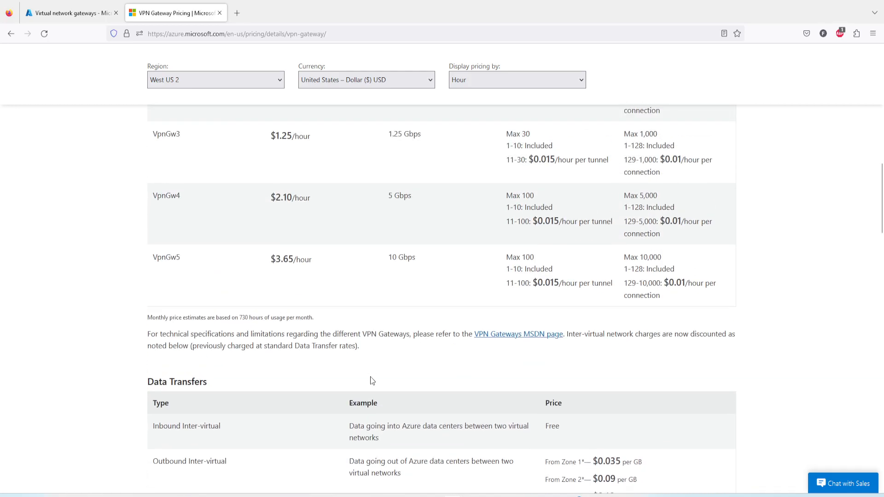
scroll(372, 380, "up", 4)
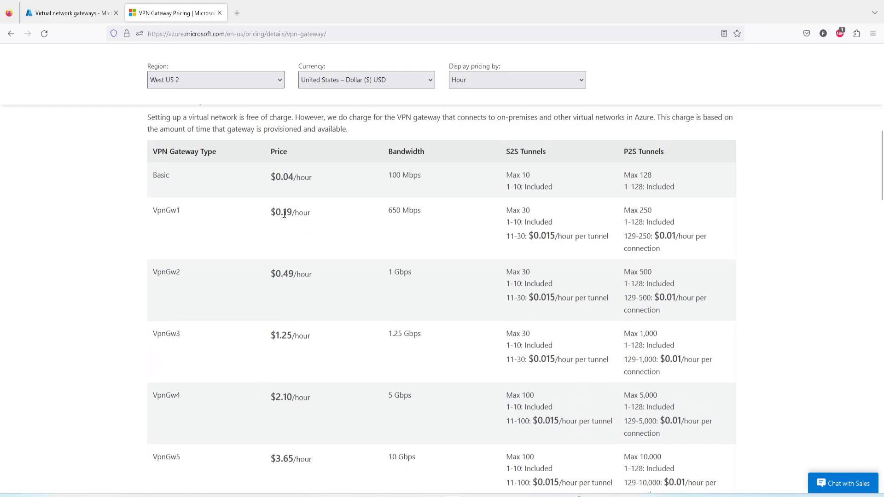
triple_click(398, 211)
left_click_drag(286, 212, 304, 213)
left_click_drag(154, 211, 188, 215)
scroll(214, 223, "down", 1)
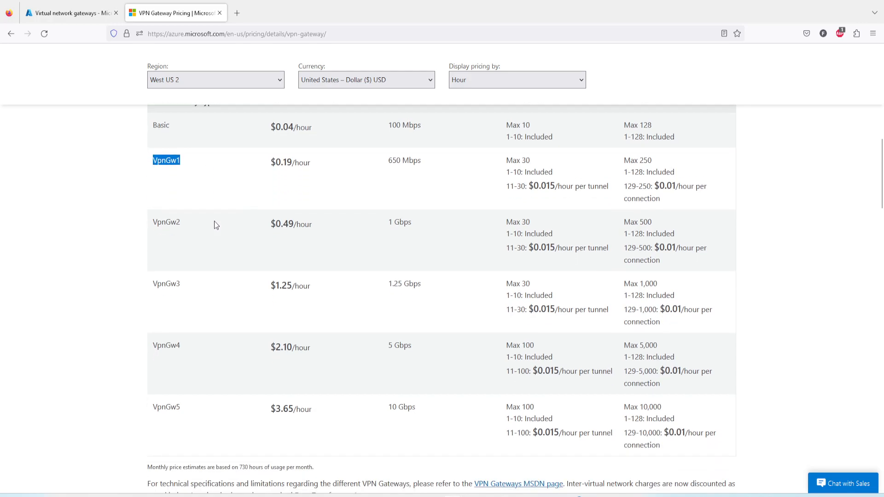
left_click(70, 14)
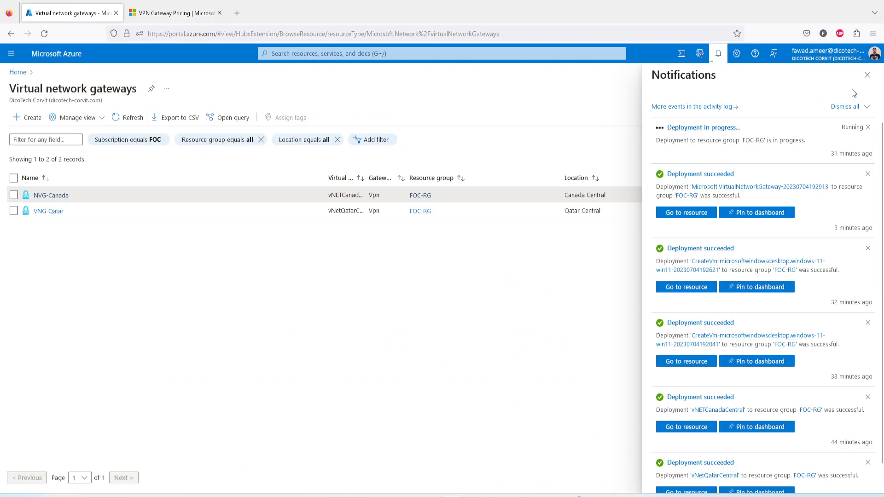
Check VNG-Qatar's SKU against its hourly rate on the VPN Gateway Pricing page, and recheck the portal's deployment notifications.
left_click(46, 211)
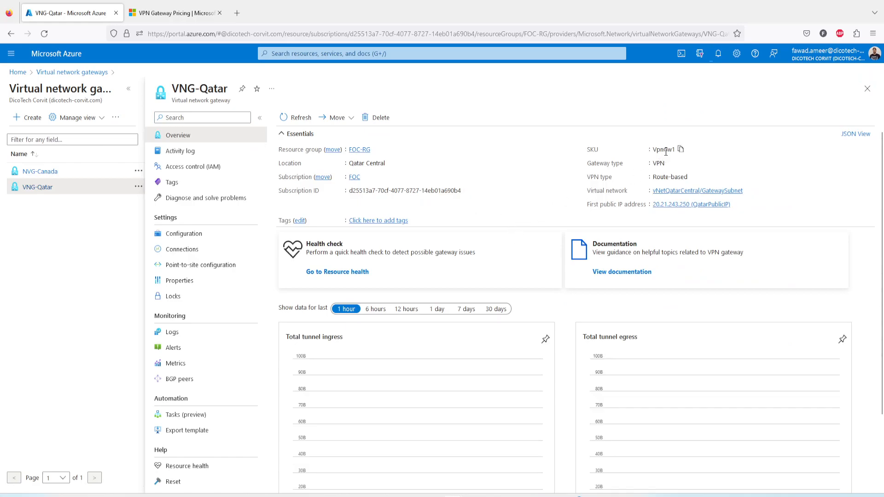
left_click_drag(655, 152, 674, 152)
left_click(156, 13)
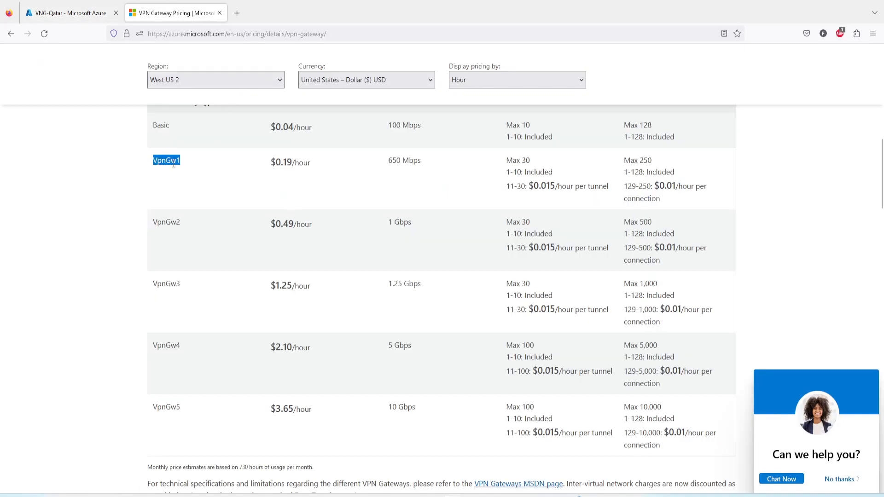
left_click_drag(284, 162, 293, 162)
scroll(323, 185, "down", 10)
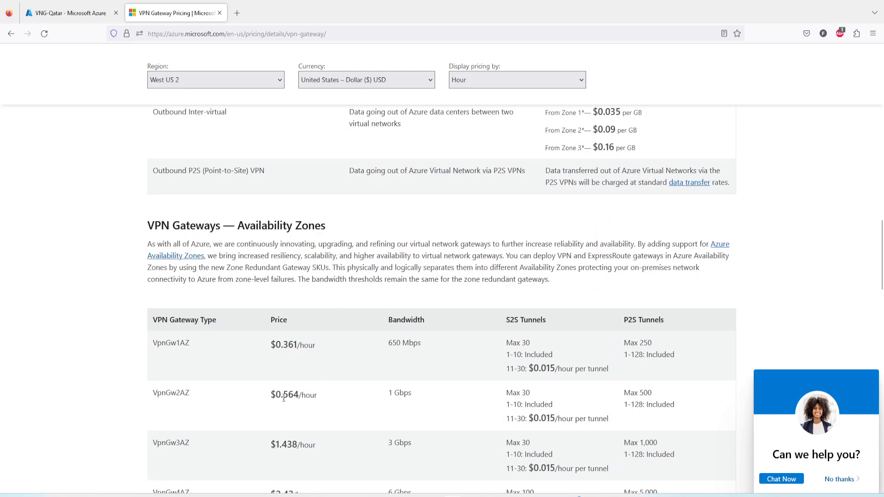
scroll(309, 399, "up", 10)
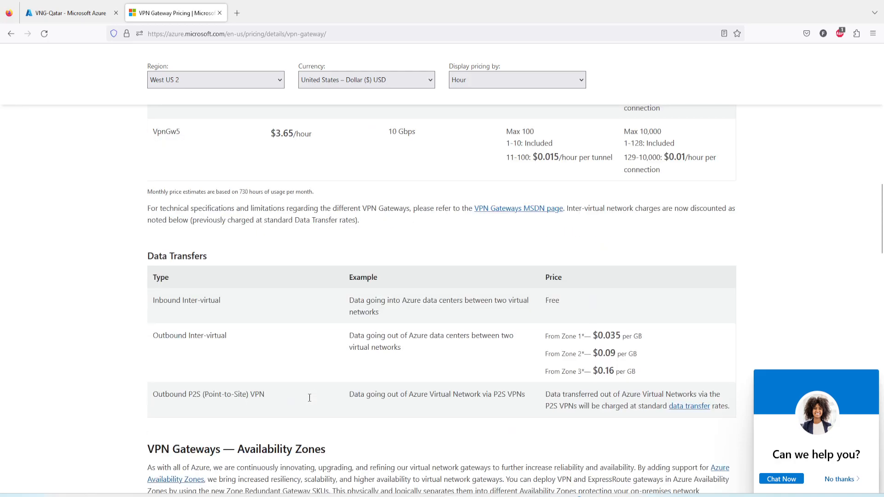
left_click(72, 14)
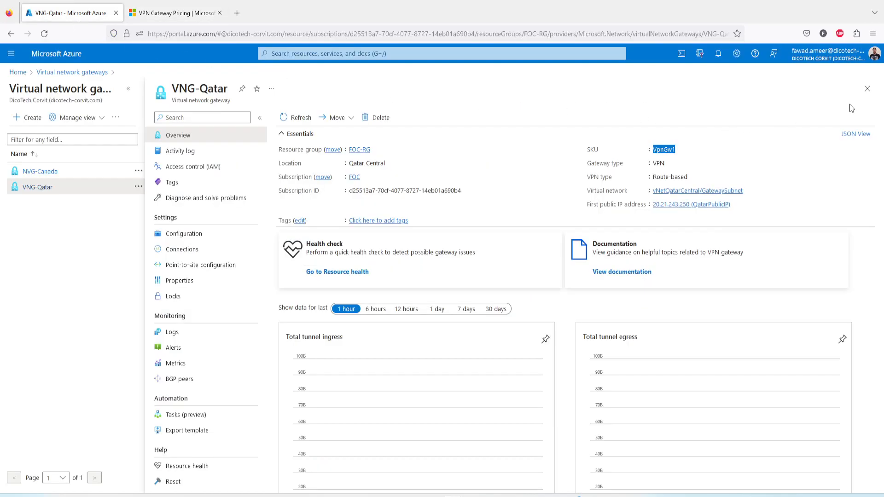
left_click(718, 54)
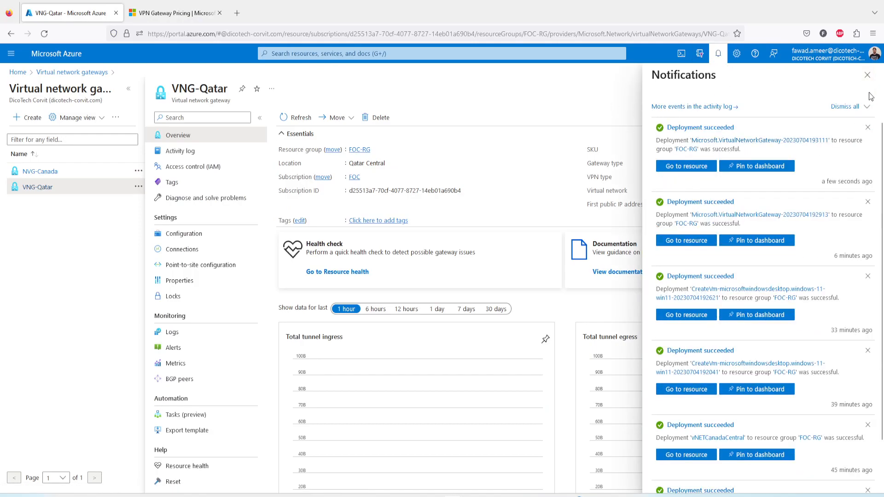
left_click(868, 75)
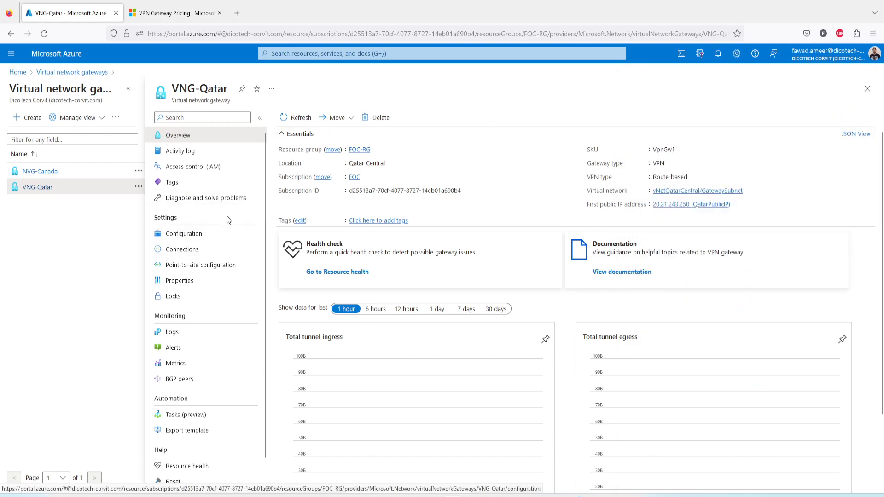
Start a new connection from the VNG-Qatar gateway's connections and name it Qatar-To-Canada.
left_click(193, 256)
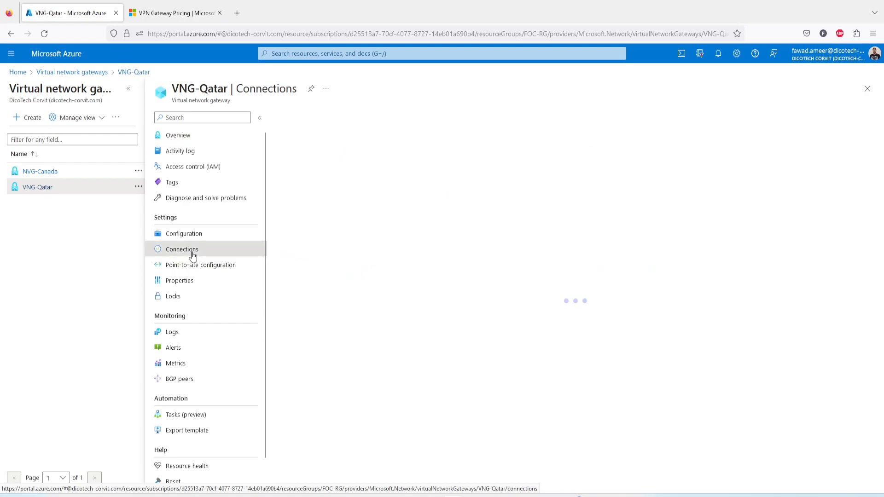
left_click(295, 118)
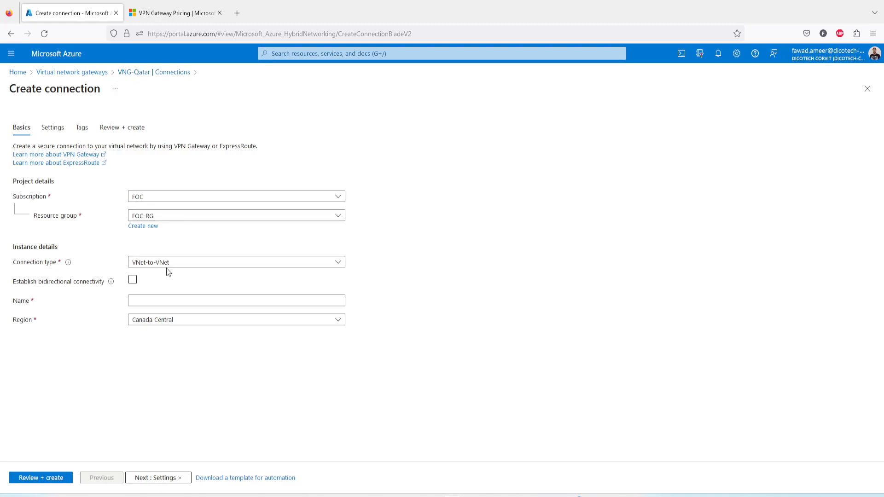
left_click(161, 302)
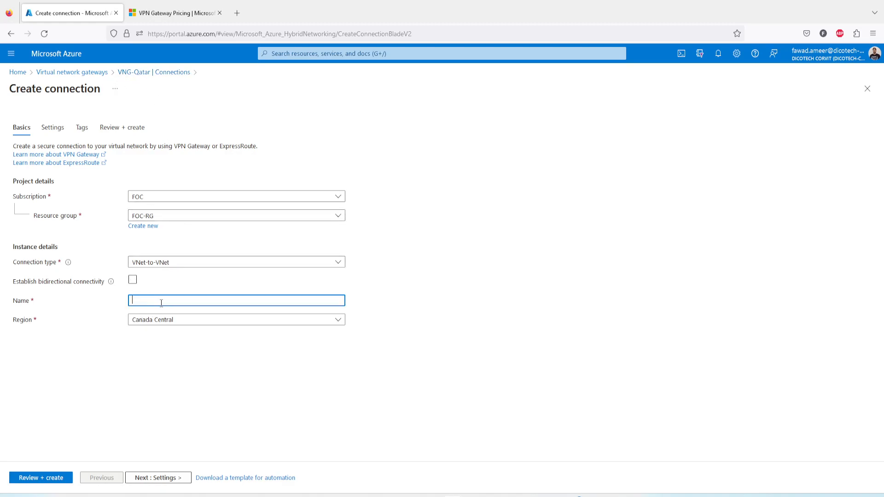
type("Qatar-To-canada")
Set the Qatar-To-Canada connection's region to Qatar Central.
left_click(187, 327)
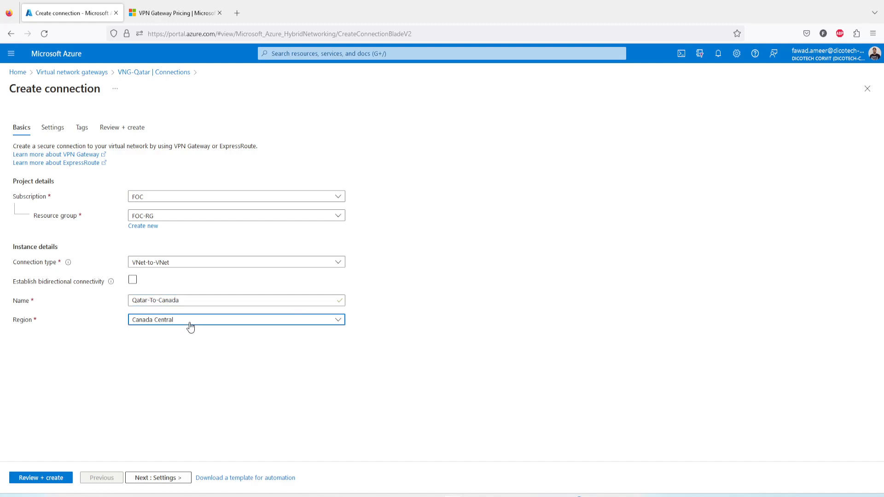
type("qat")
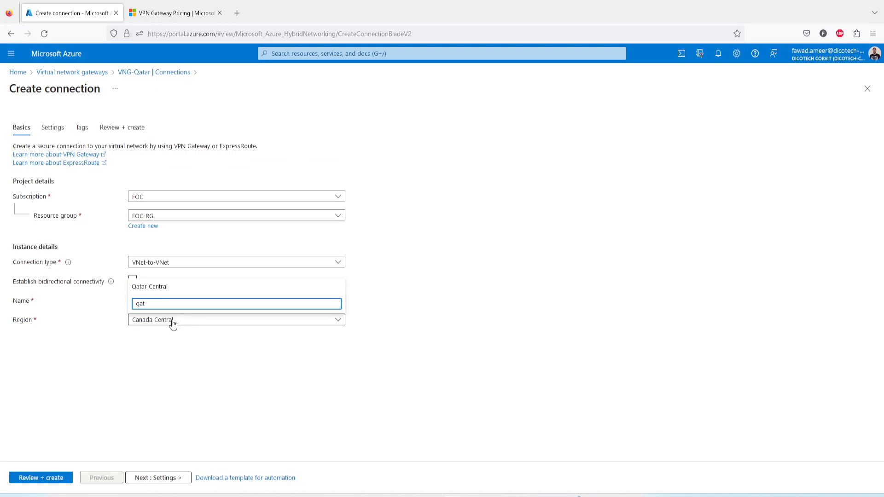
left_click(215, 379)
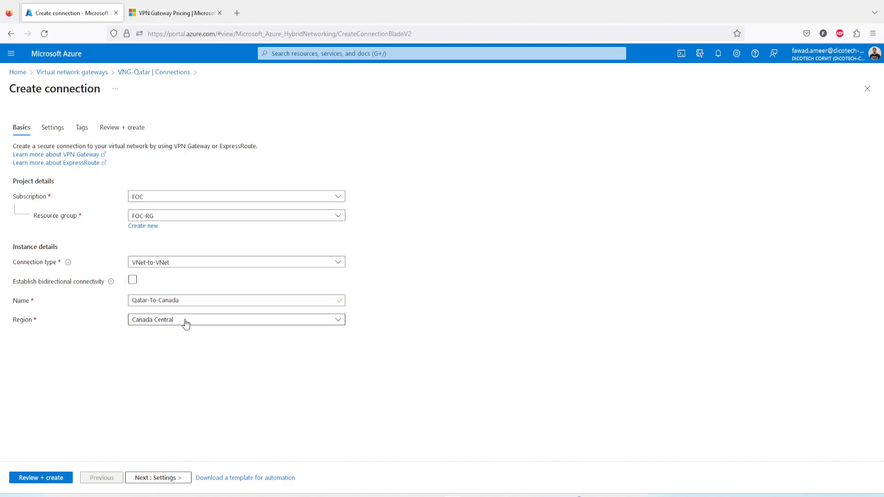
left_click(186, 321)
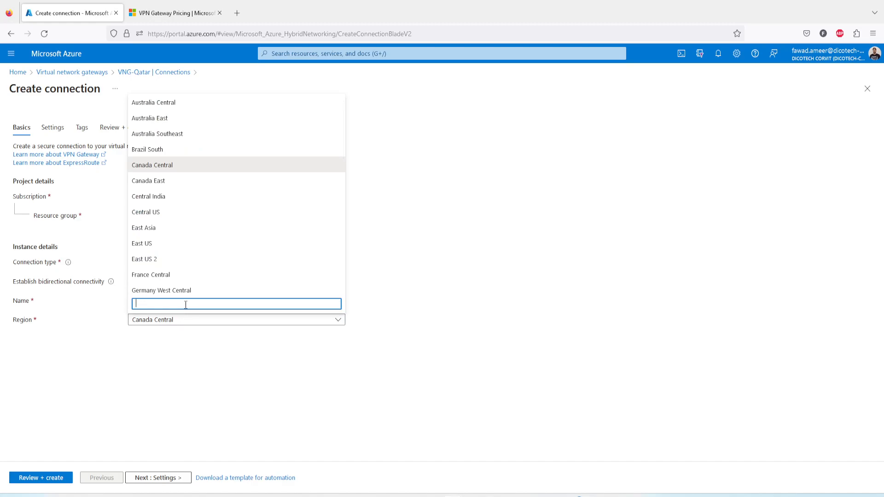
type("qatar")
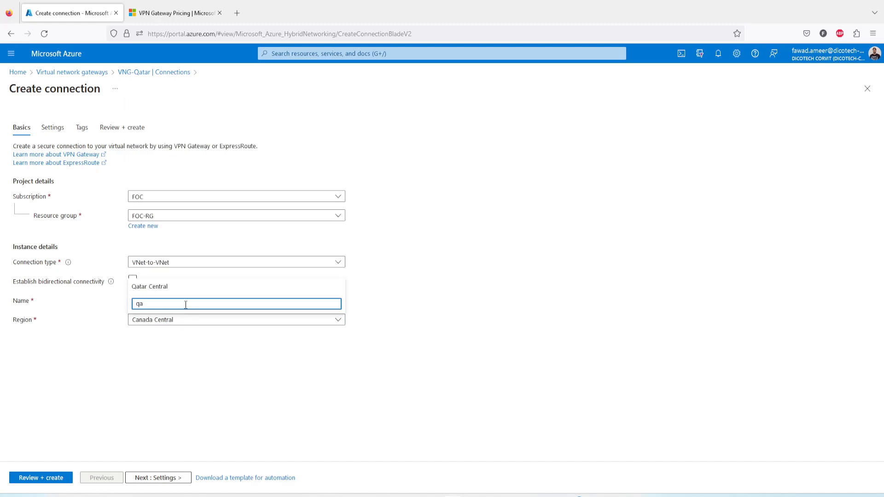
left_click(169, 286)
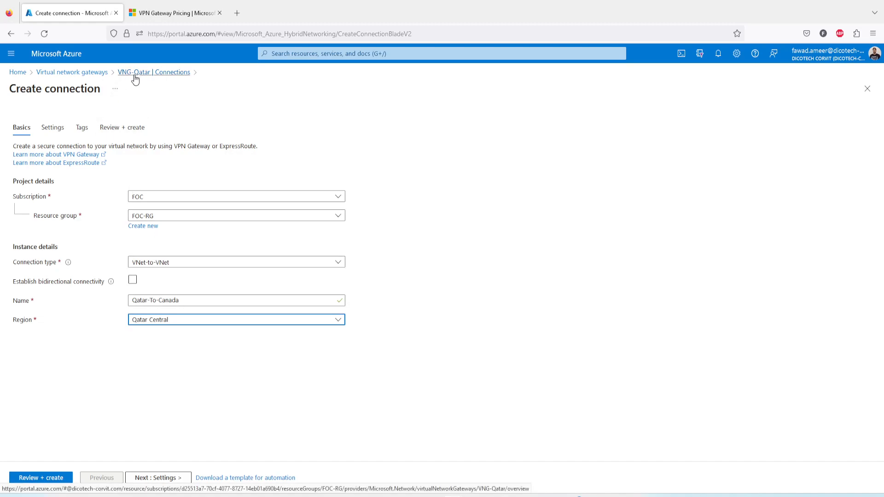
In the connection's settings, choose VNG-Qatar as the first virtual network gateway and NVG-Canada as the second.
left_click(161, 478)
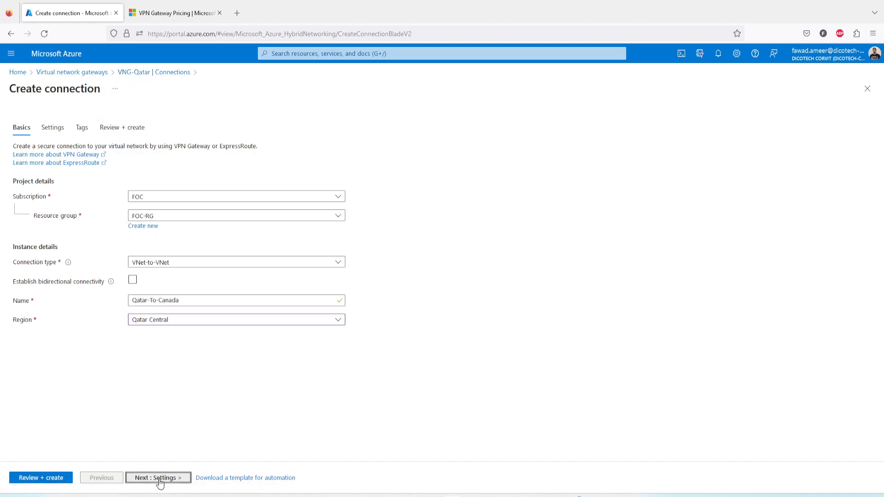
left_click(193, 181)
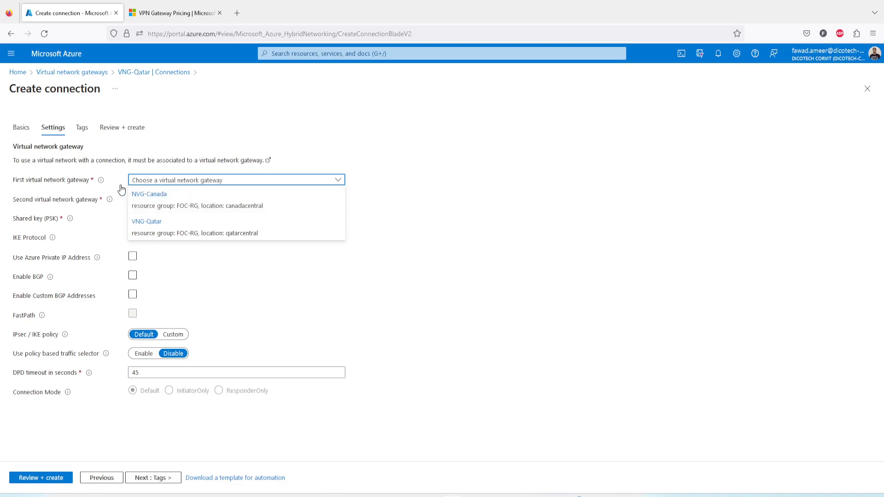
left_click(169, 234)
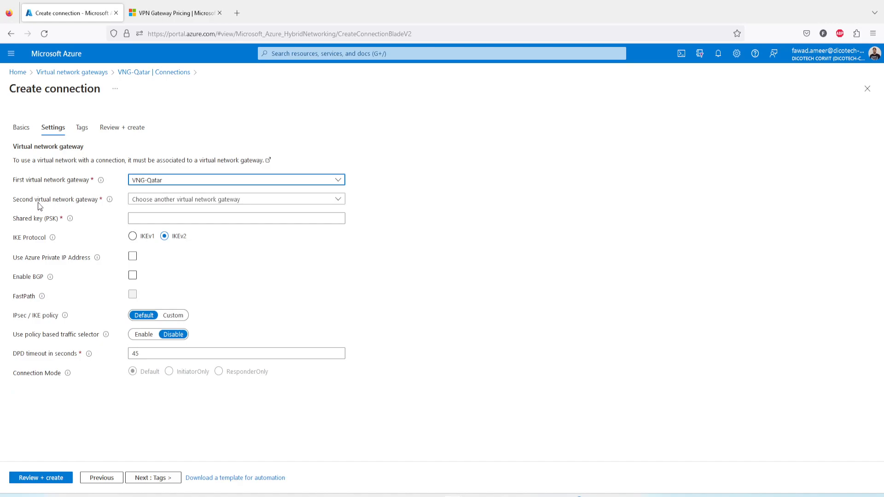
left_click(170, 203)
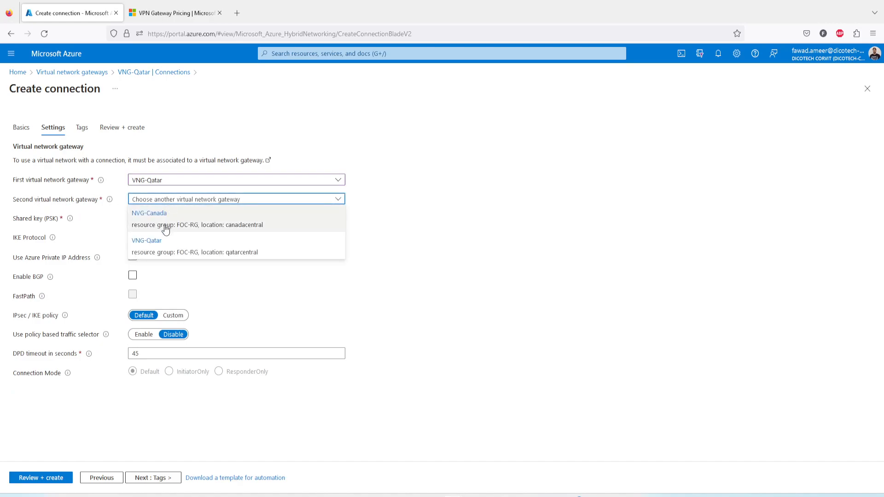
left_click(169, 227)
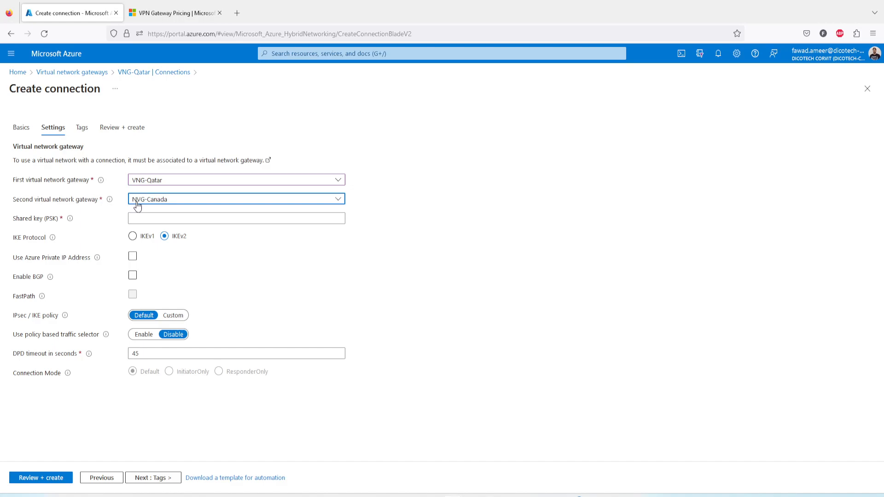
left_click(158, 219)
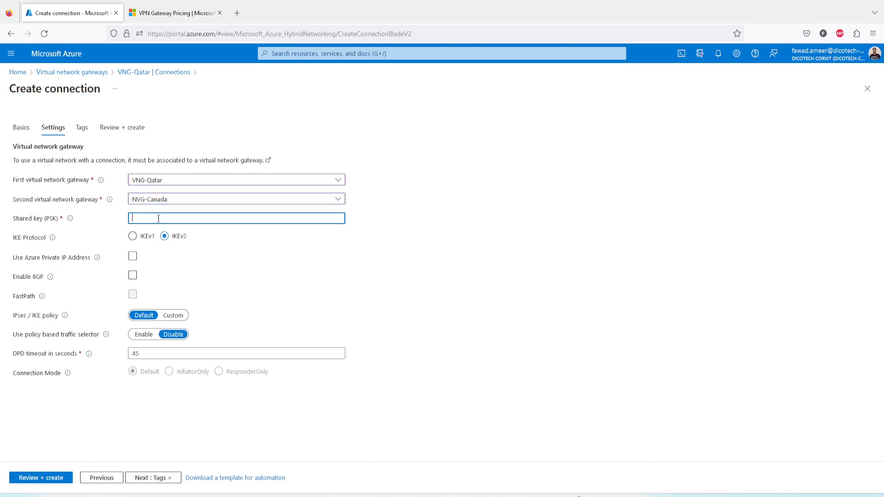
type("aaaaaaaaaaaa")
key("BackSpace")
key("BackSpace")
key("BackSpace")
key("BackSpace")
key("BackSpace")
key("BackSpace")
key("BackSpace")
key("BackSpace")
key("BackSpace")
key("BackSpace")
key("BackSpace")
key("BackSpace")
key("BackSpace")
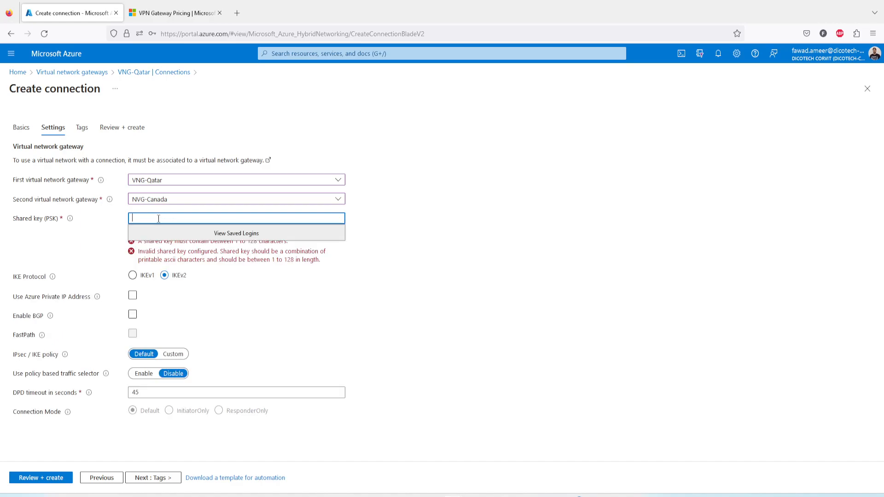
Paste the pre-shared key into the connection's Shared key (PSK) field.
key("super")
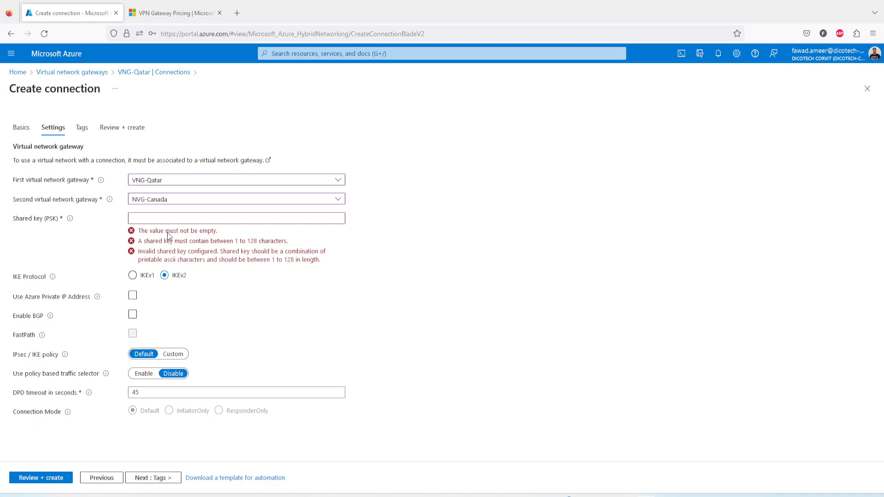
left_click(168, 218)
key("ctrl+v")
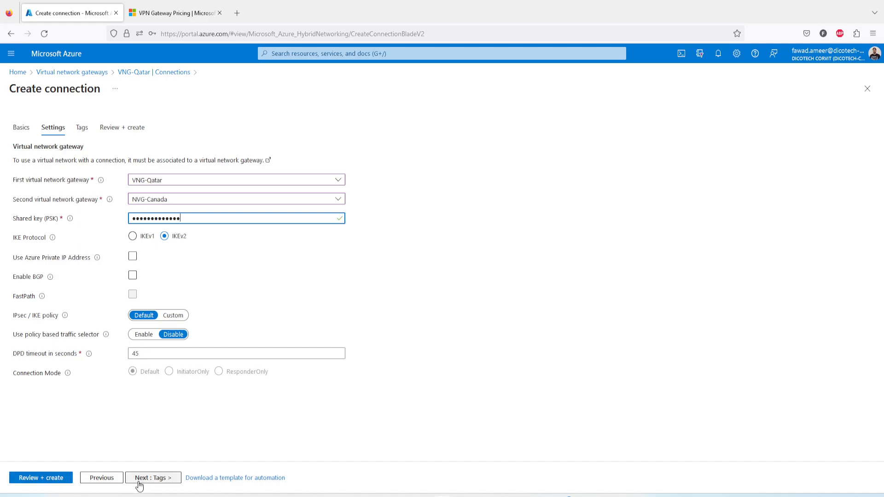
Review the Qatar-To-Canada connection's summary, capture a screenshot of its settings, and create the connection.
left_click(51, 479)
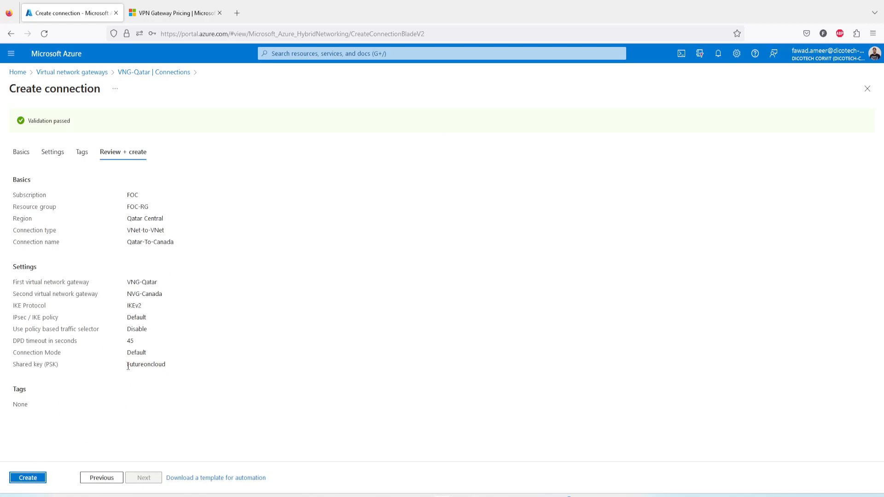
left_click_drag(128, 367, 167, 368)
left_click(290, 399)
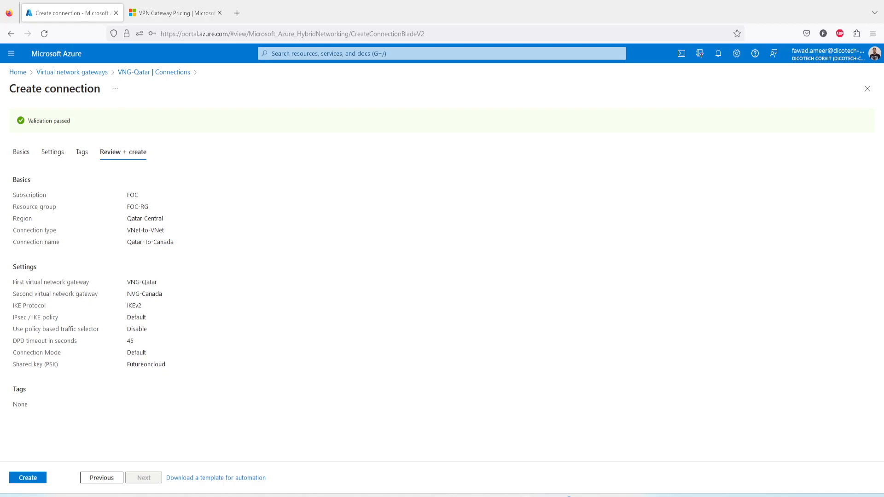
key("super+shift+s")
left_click_drag(4, 169, 194, 421)
left_click(35, 478)
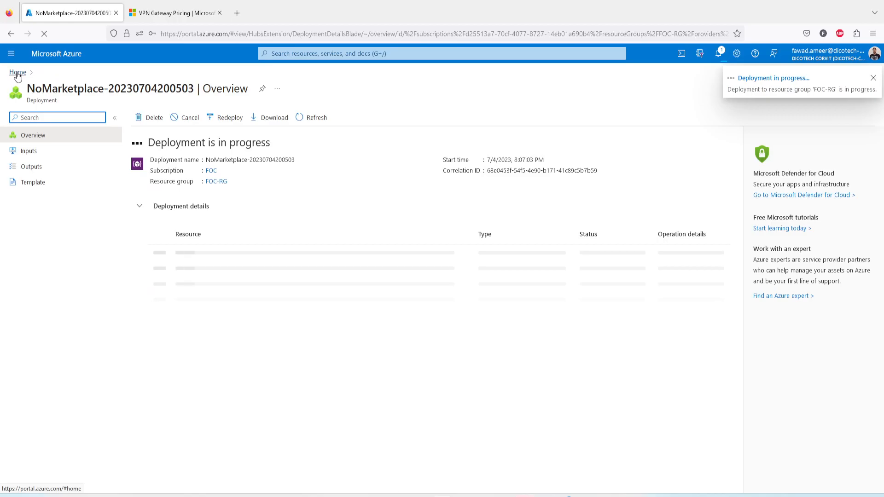
Start a new connection from the NVG-Canada gateway, name it Canada-To-Qatar, and proceed to its settings.
left_click(17, 74)
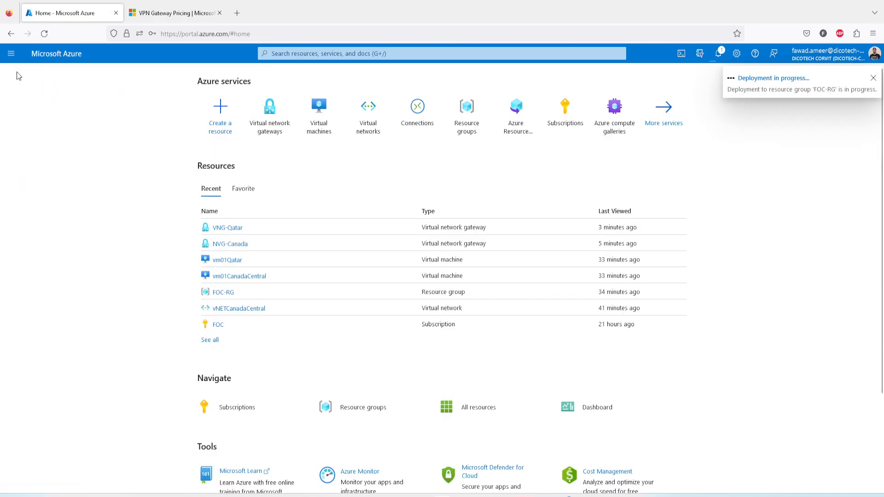
left_click(272, 123)
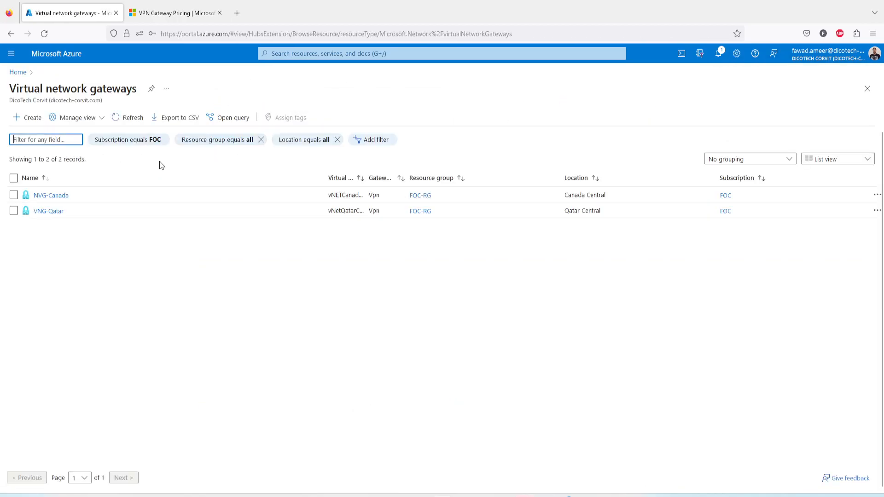
left_click(53, 195)
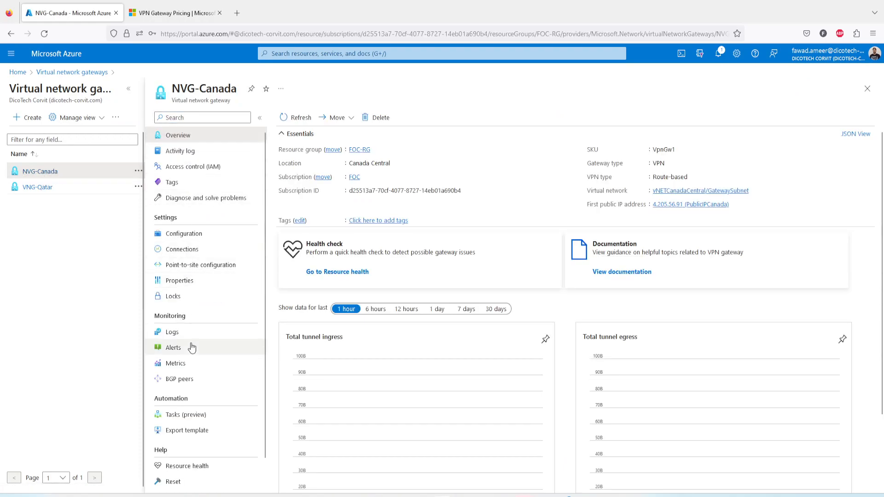
left_click(184, 249)
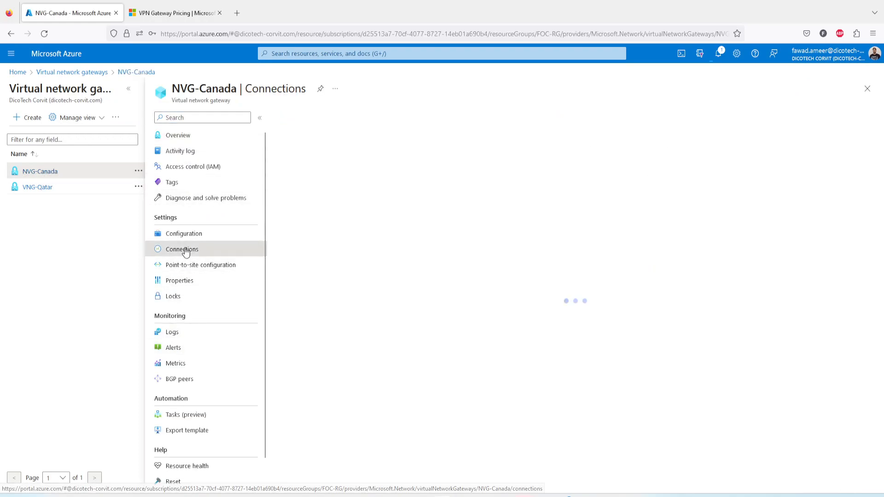
left_click(294, 117)
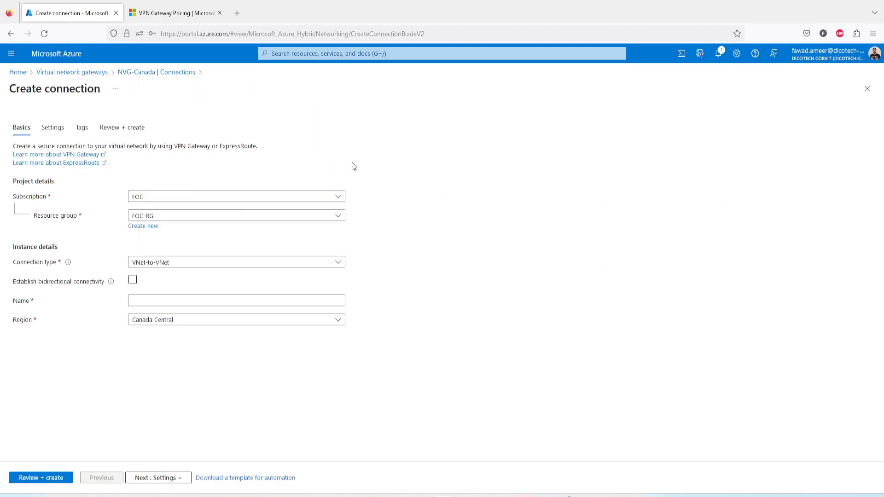
left_click(152, 303)
type("Canada-To-Qatar")
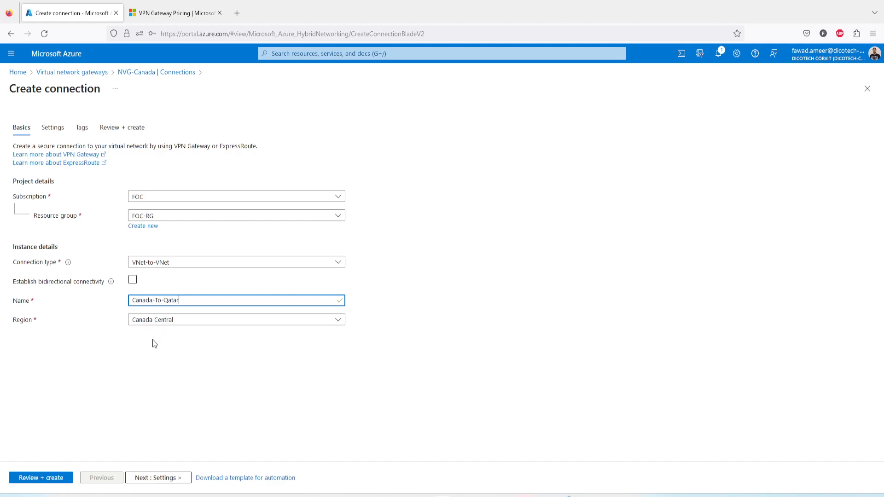
left_click(186, 477)
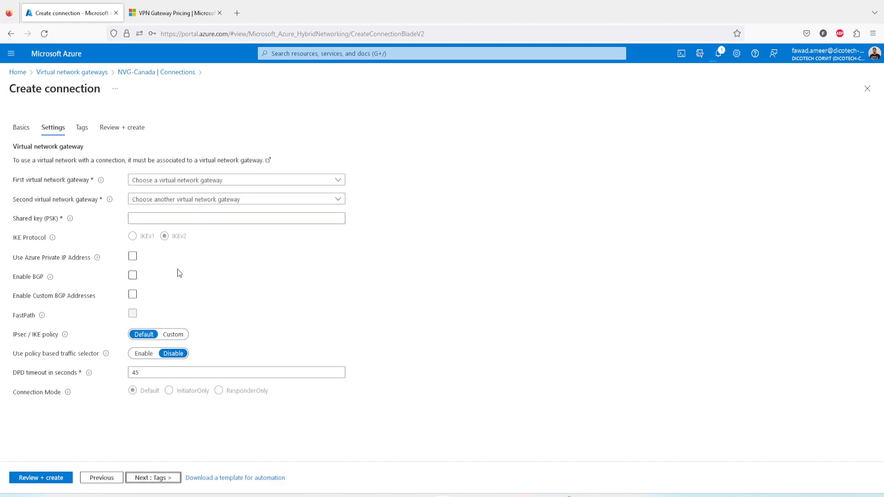
For the Canada-To-Qatar connection, choose NVG-Canada as the first virtual network gateway and VNG-Qatar as the second.
left_click(161, 180)
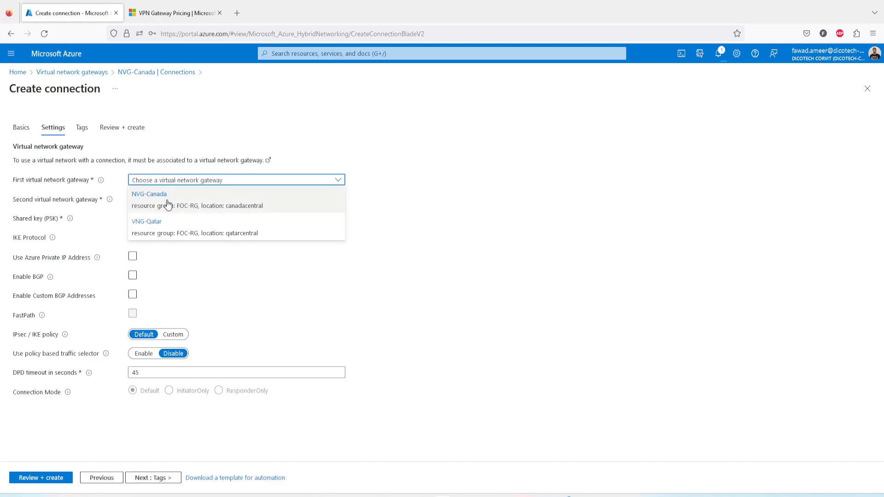
left_click(167, 204)
left_click(162, 200)
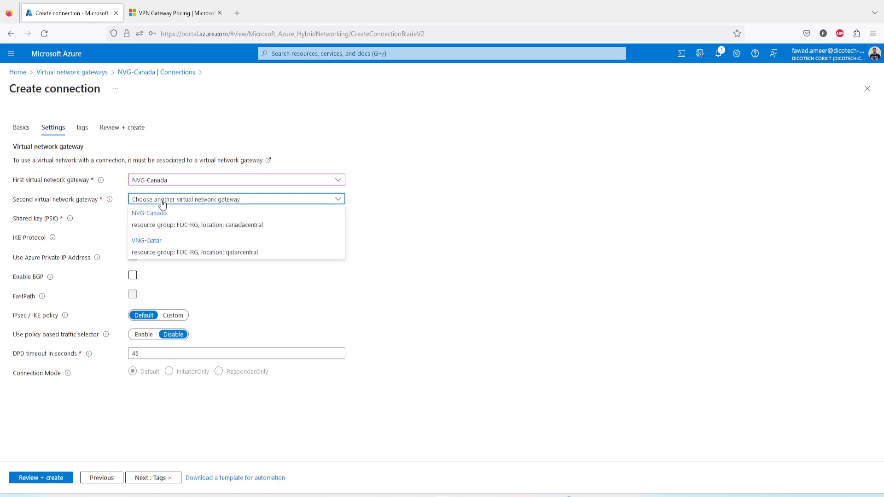
left_click(153, 244)
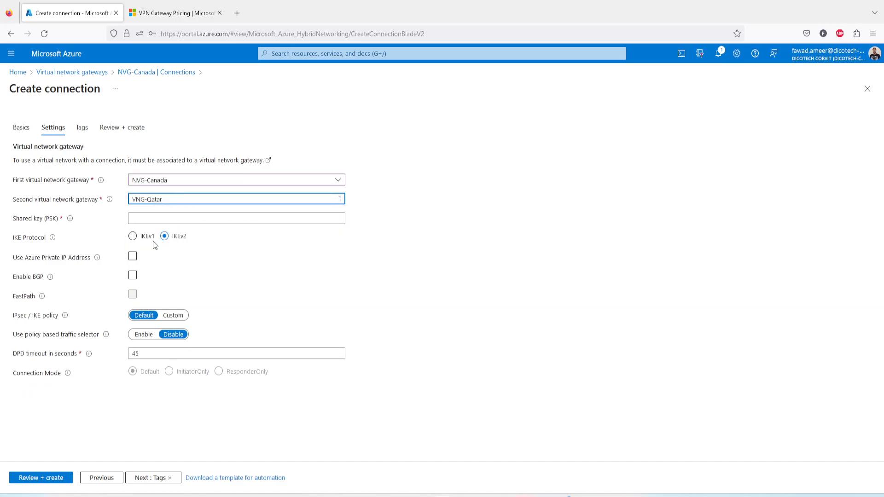
Paste the pre-shared key into the Canada-To-Qatar connection's Shared key (PSK) field.
left_click(163, 218)
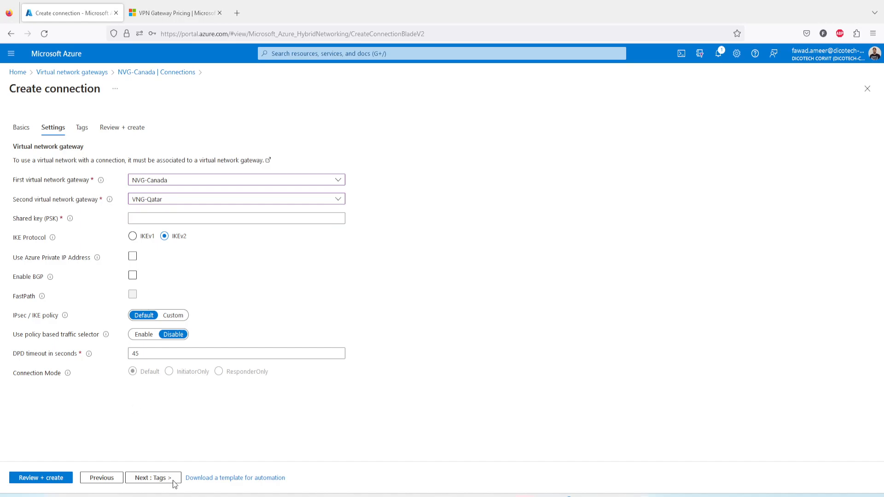
left_click(153, 217)
key("ctrl+v")
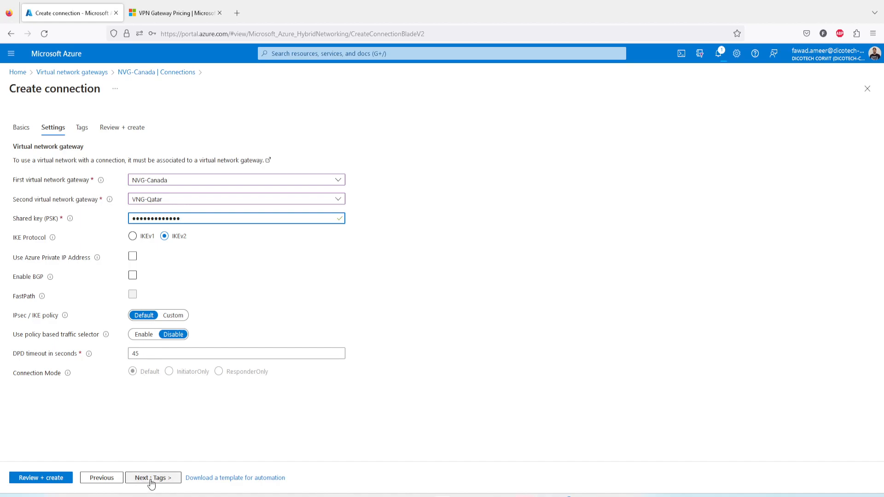
Review the Canada-To-Qatar summary against the captured Qatar-To-Canada screenshot and create the connection.
left_click(44, 479)
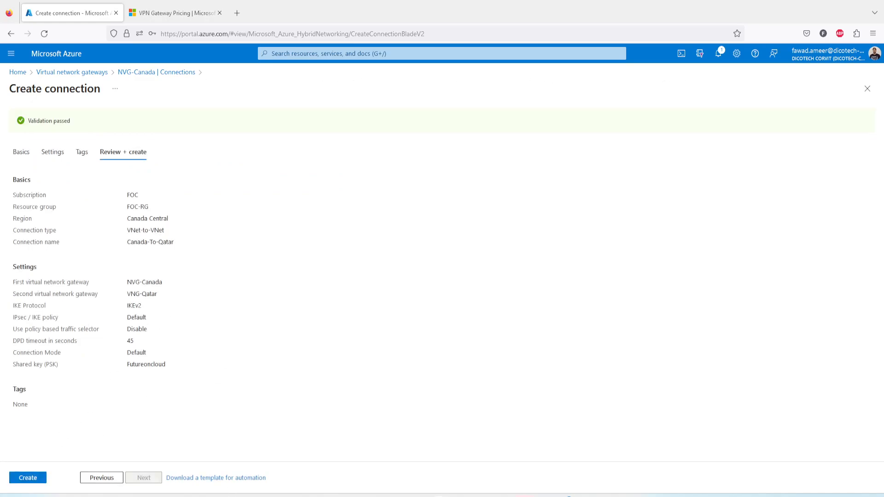
left_click_drag(501, 496, 435, 126)
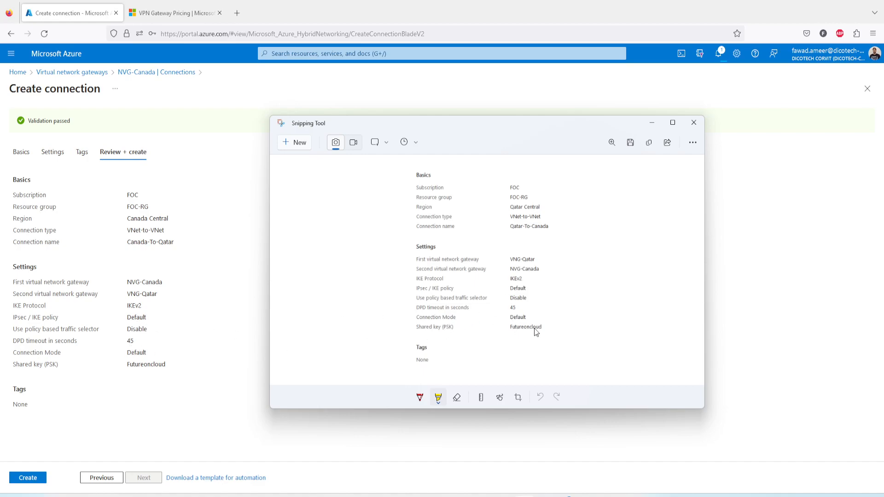
left_click(32, 480)
left_click(33, 480)
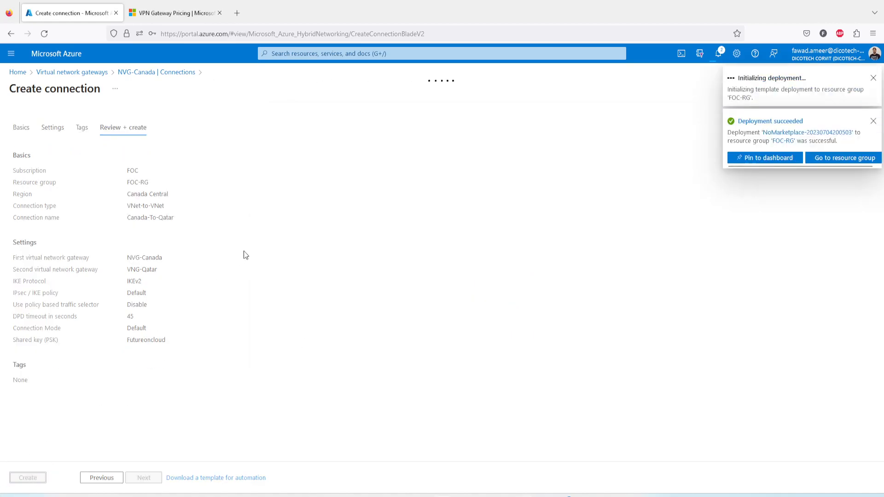
Find the completed Qatar-To-Canada deployment, expand its details, and open the connection's overview.
left_click(759, 121)
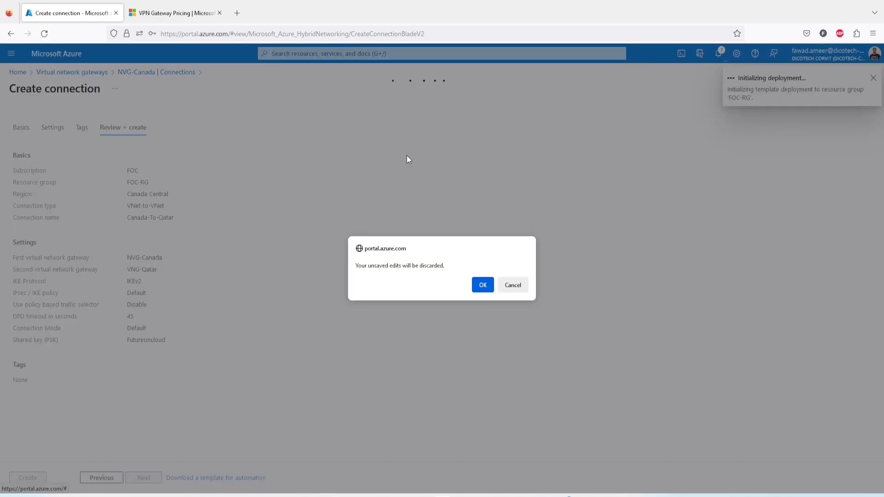
left_click(513, 285)
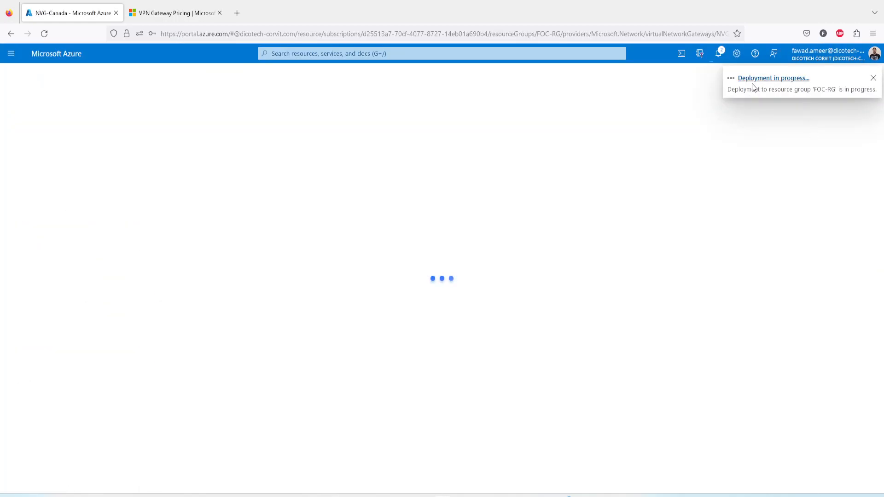
left_click(752, 84)
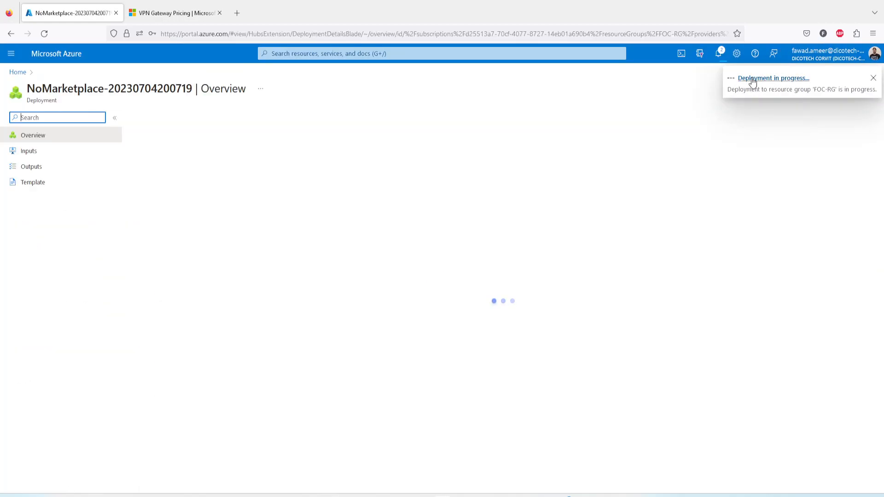
left_click(719, 58)
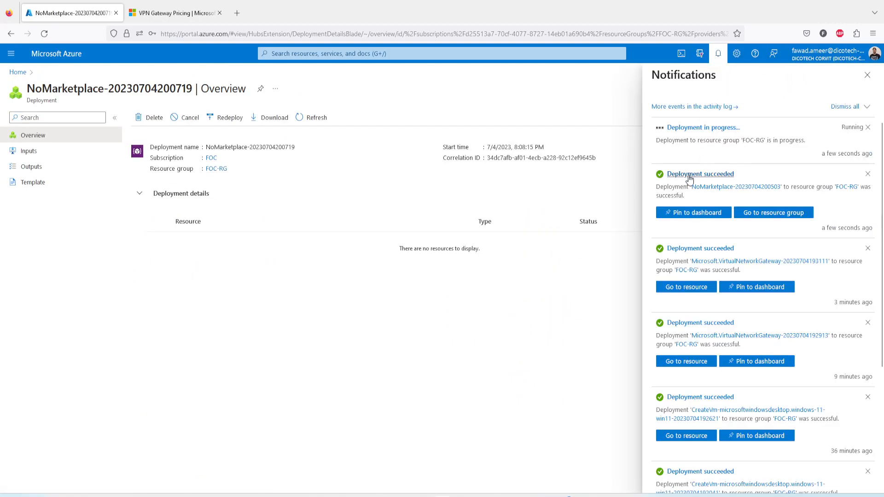
left_click(692, 176)
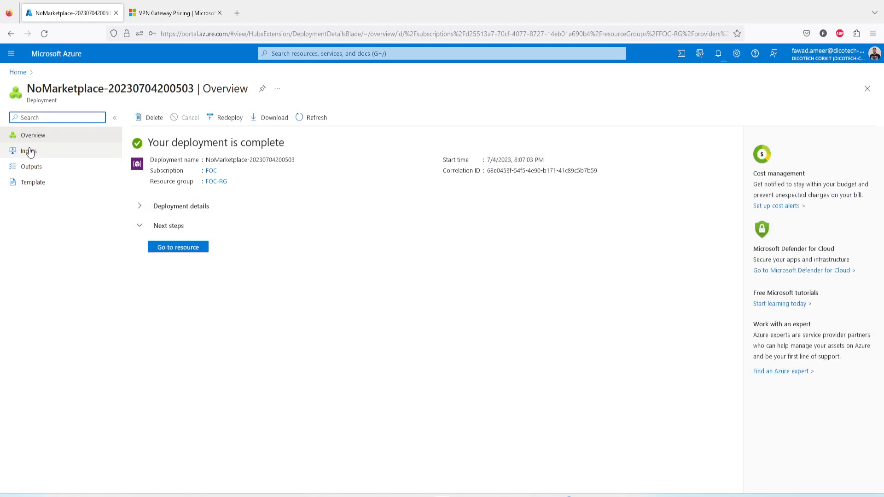
left_click(140, 208)
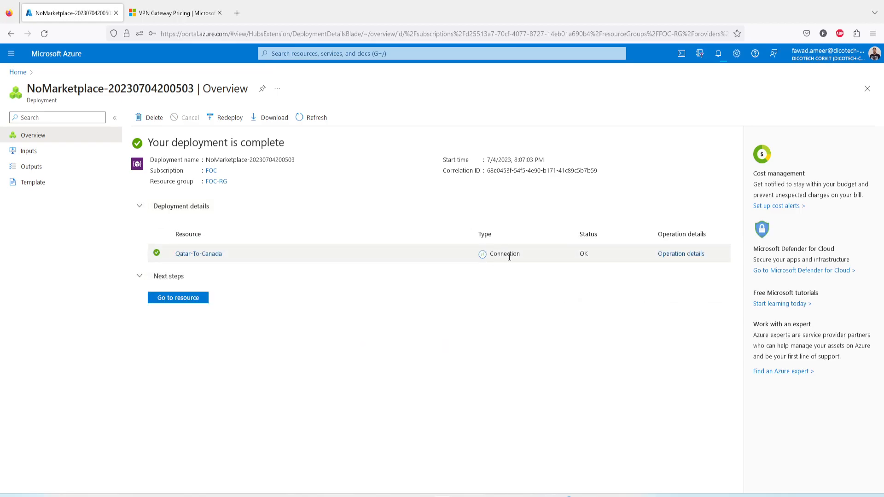
left_click(198, 255)
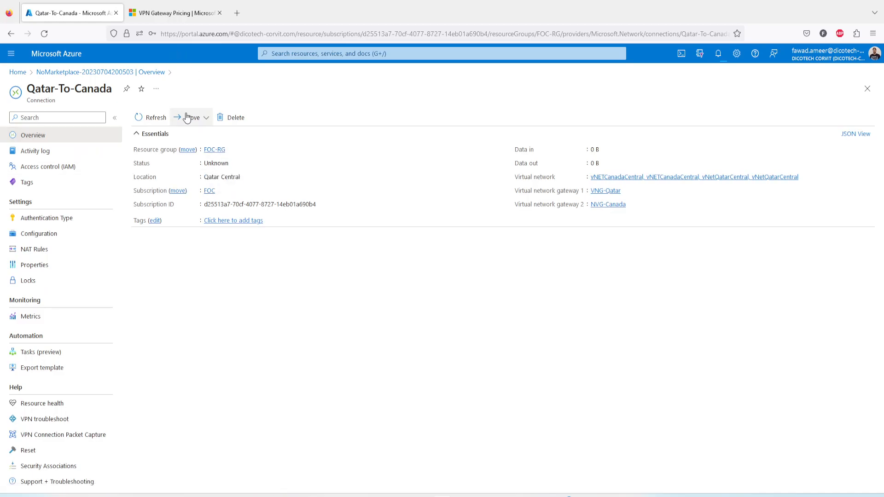
Check the deployment notifications, then view the running pings in both Remote Desktop sessions before returning to the Azure portal.
left_click(718, 56)
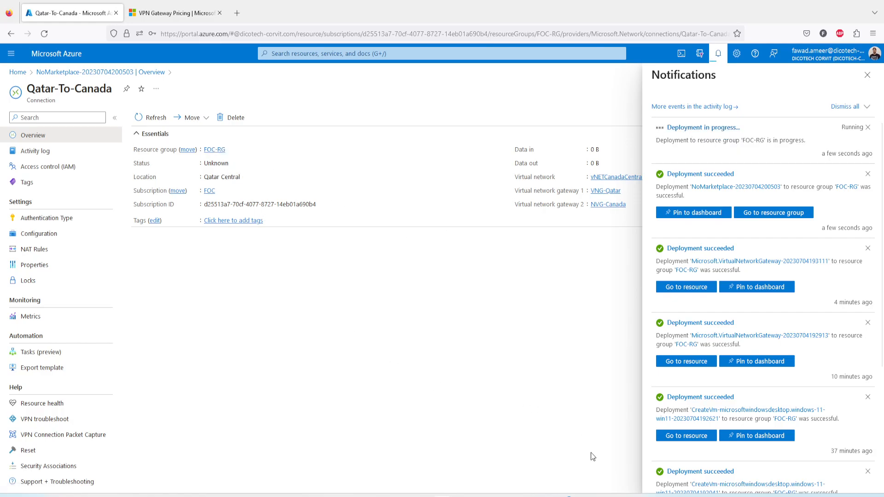
mouse_move(615, 493)
left_click(642, 454)
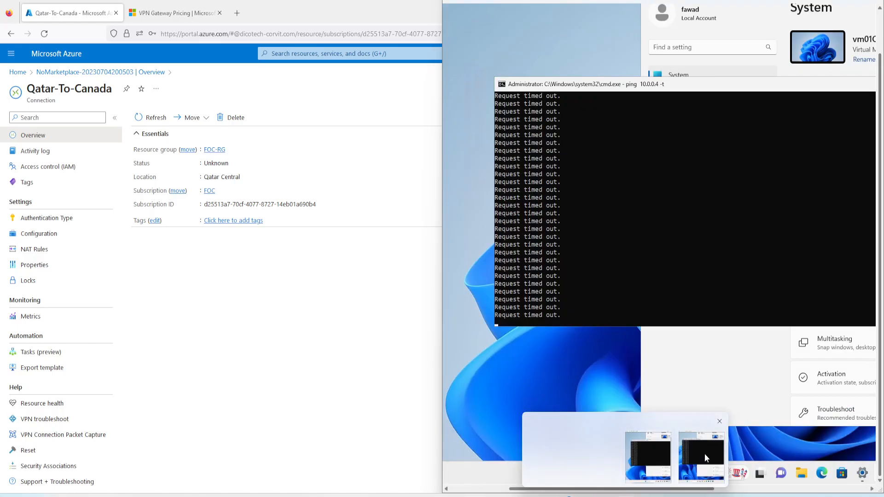
left_click(702, 455)
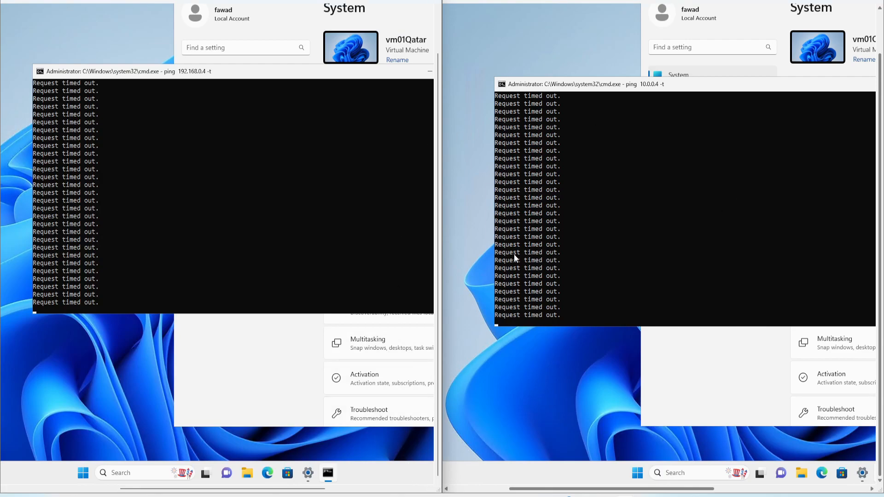
left_click(443, 496)
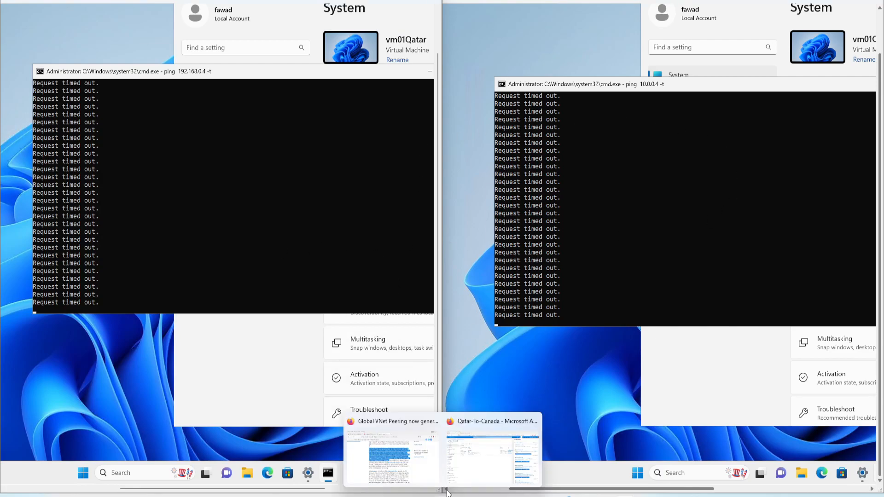
left_click(482, 469)
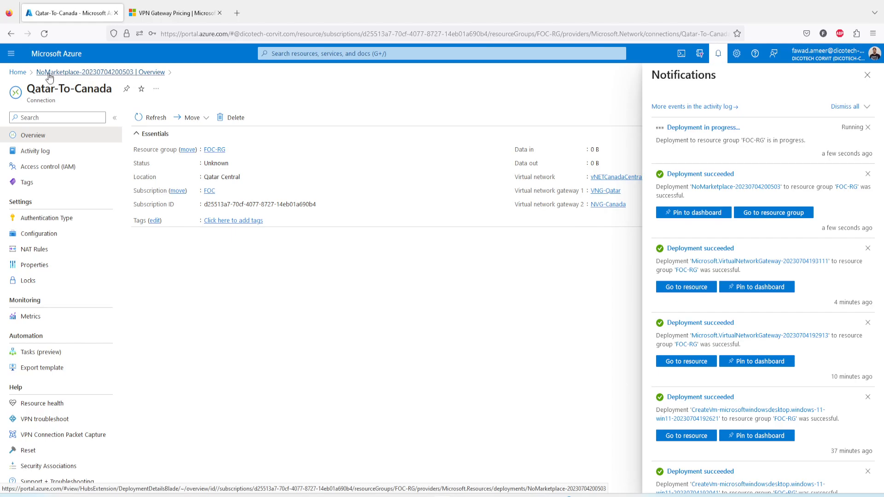
Refresh the list of all connections from the portal home and inspect the Canada-To-Qatar connection's overview.
left_click(15, 73)
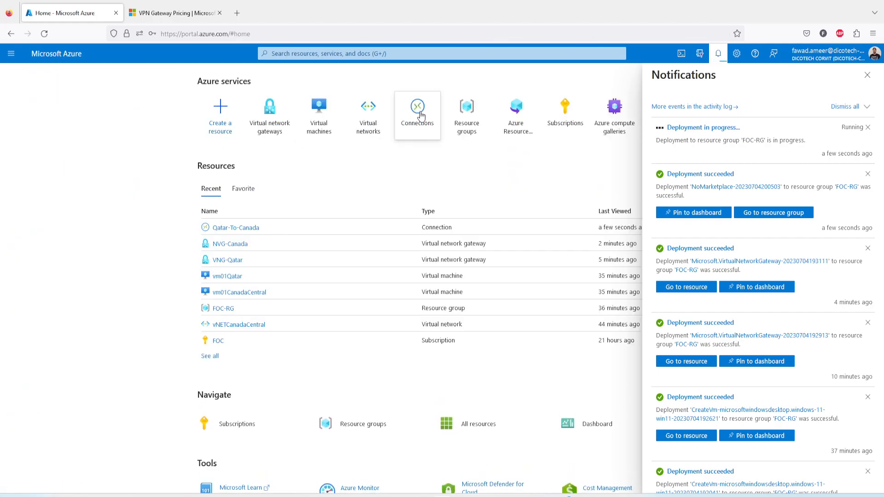
left_click(420, 115)
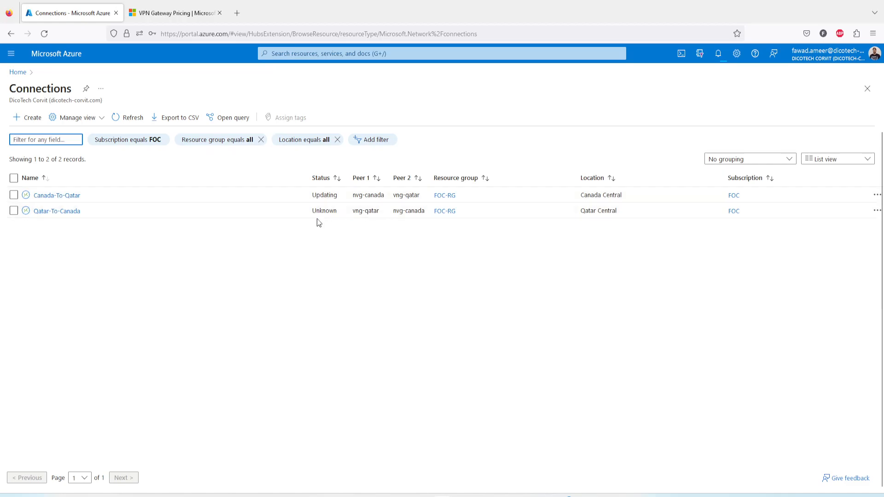
left_click(716, 57)
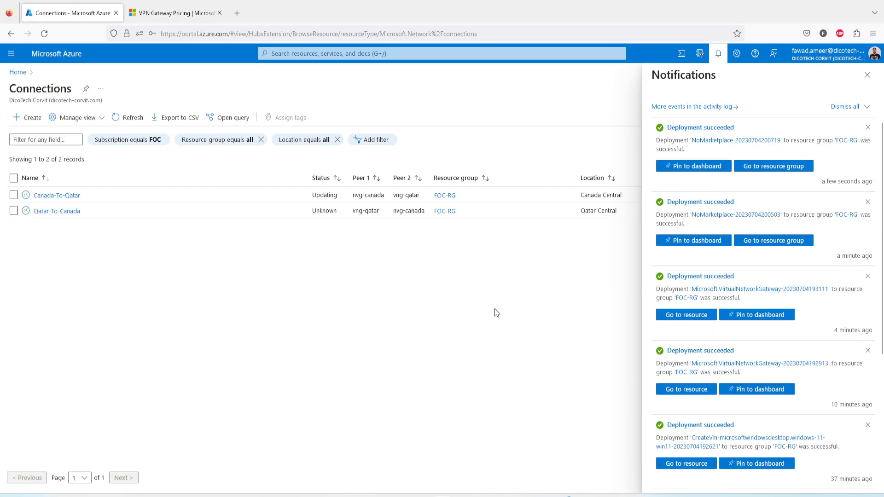
left_click(868, 76)
left_click(128, 119)
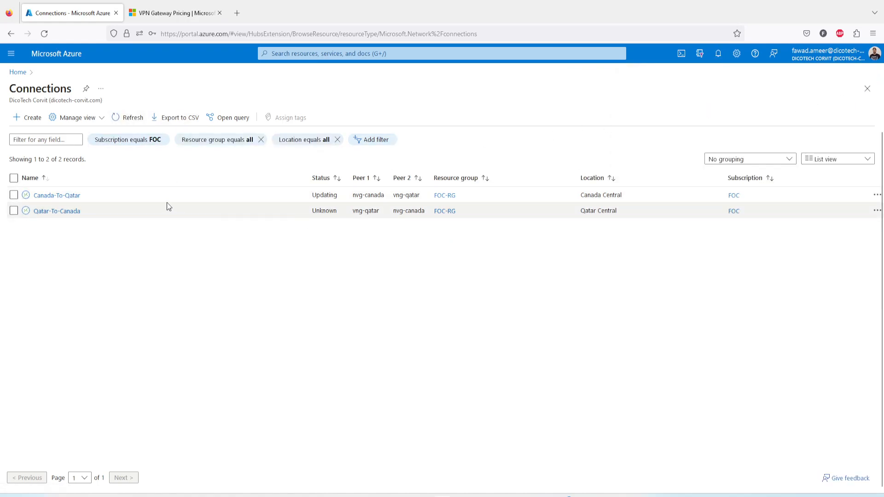
left_click(58, 196)
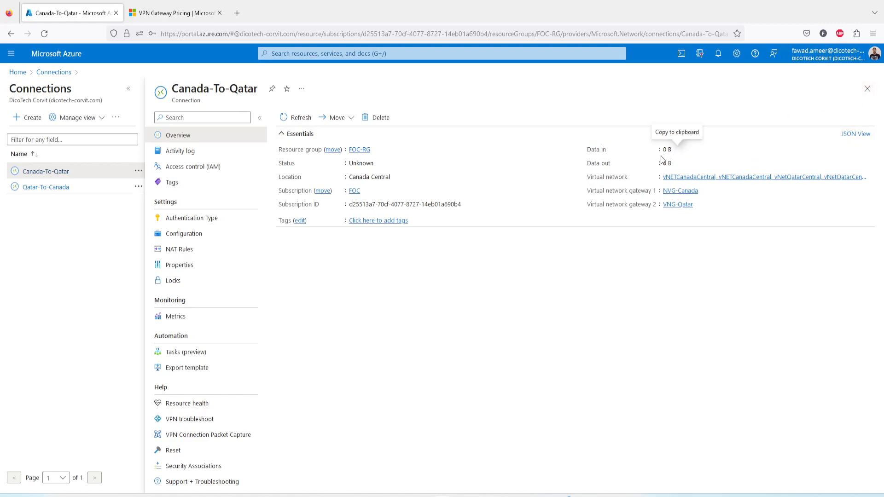
left_click(867, 89)
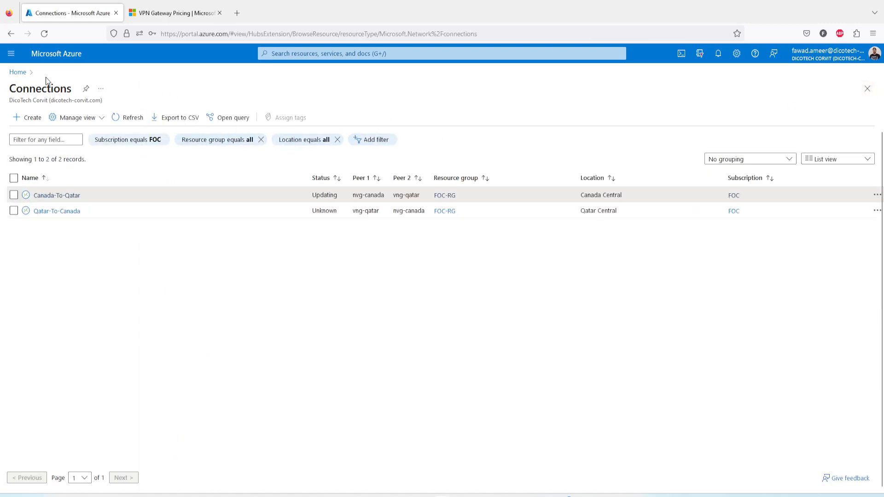
Open the VNG-Qatar gateway's connections and refresh their status.
left_click(22, 79)
left_click(318, 124)
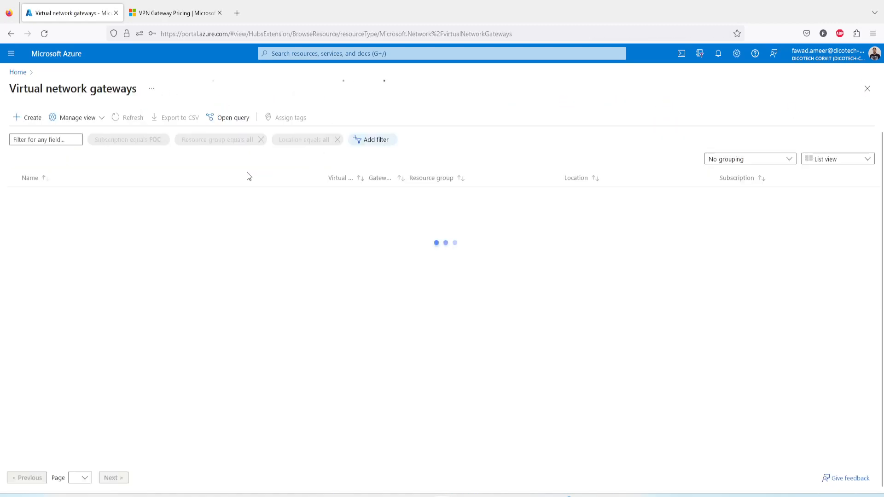
left_click(51, 210)
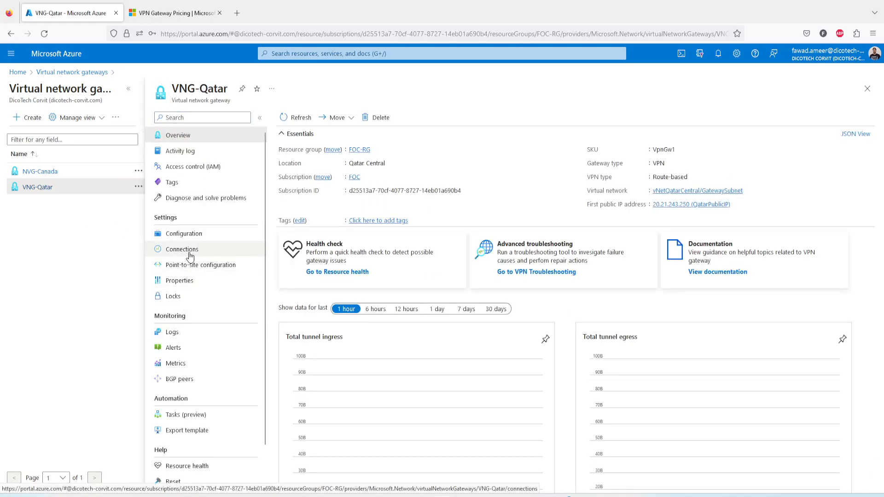
left_click(190, 256)
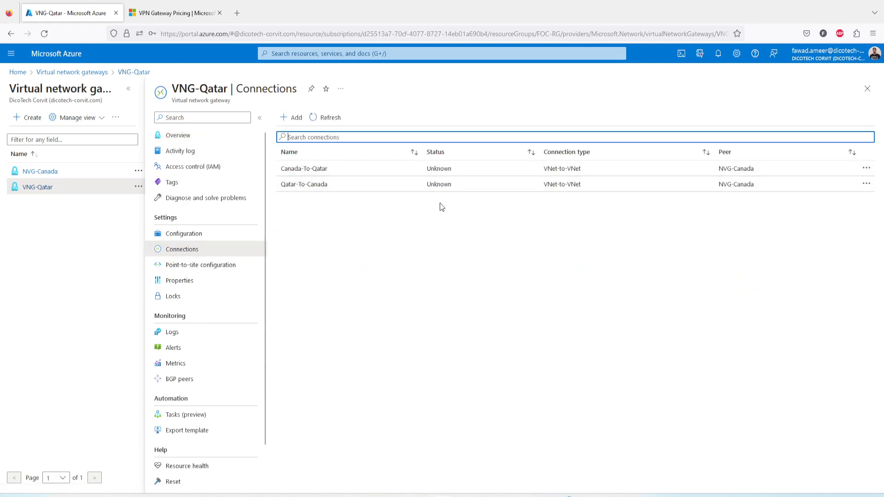
left_click(328, 118)
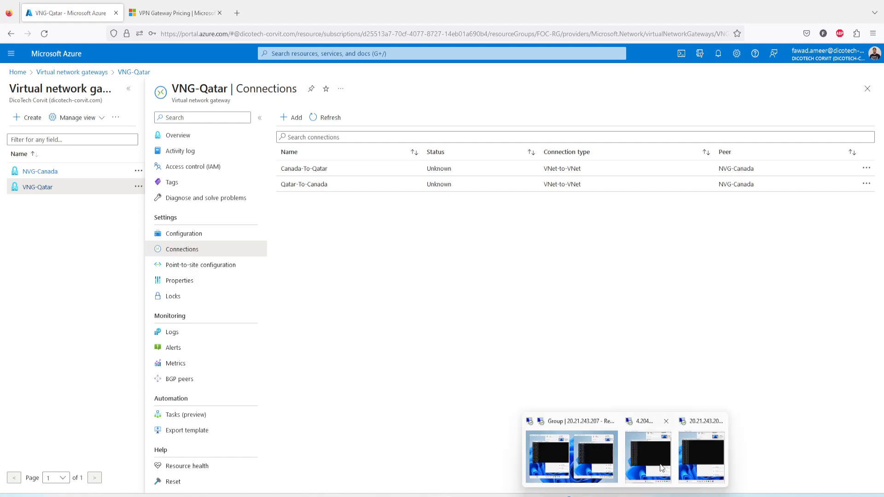
Switch to the Remote Desktop sessions to check the pings between the Qatar and Canada VMs again, and return to the Azure portal.
left_click(661, 466)
mouse_move(625, 488)
left_click(639, 411)
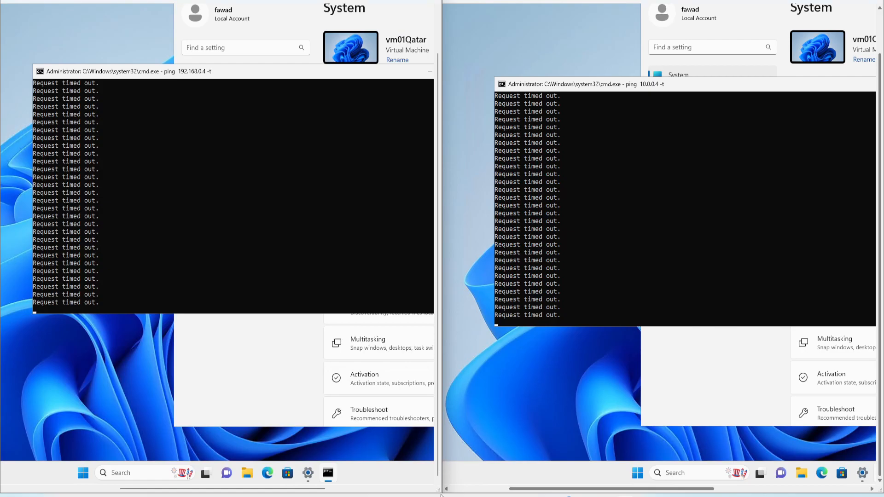
mouse_move(460, 492)
left_click(483, 463)
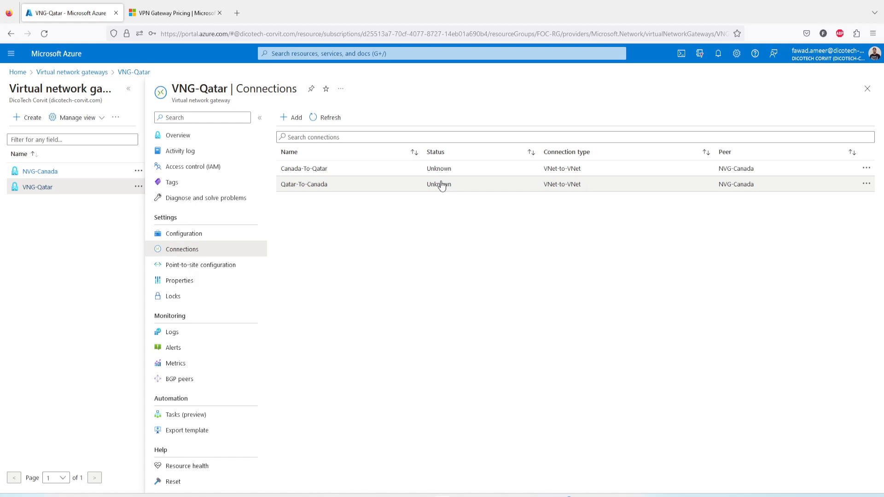
Refresh the VNG-Qatar connections again and open the Canada-To-Qatar connection to examine its status and gateways.
left_click(324, 117)
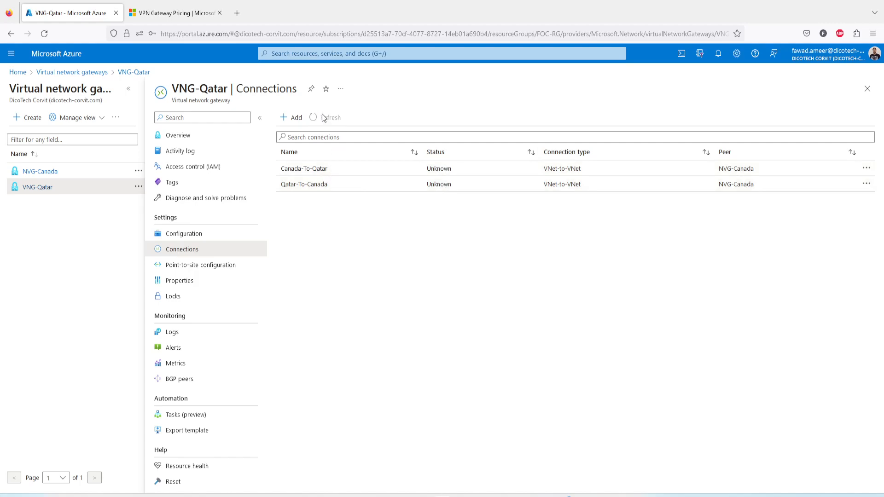
left_click(323, 117)
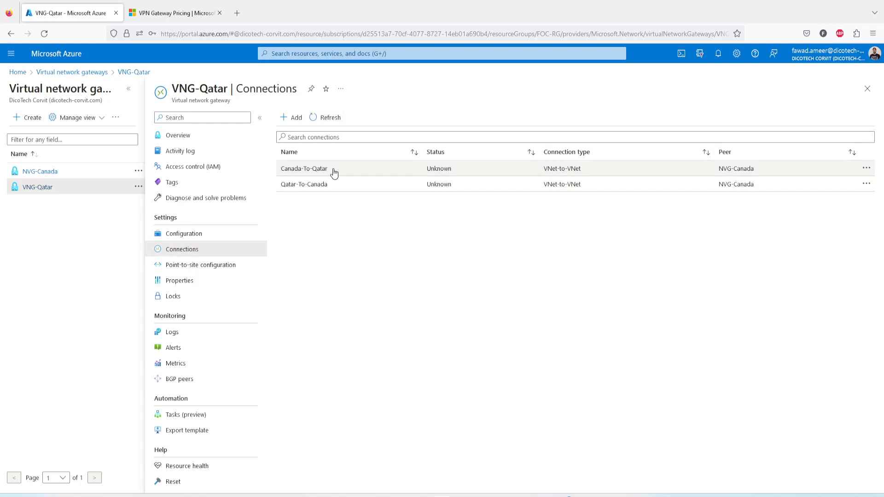
left_click(325, 168)
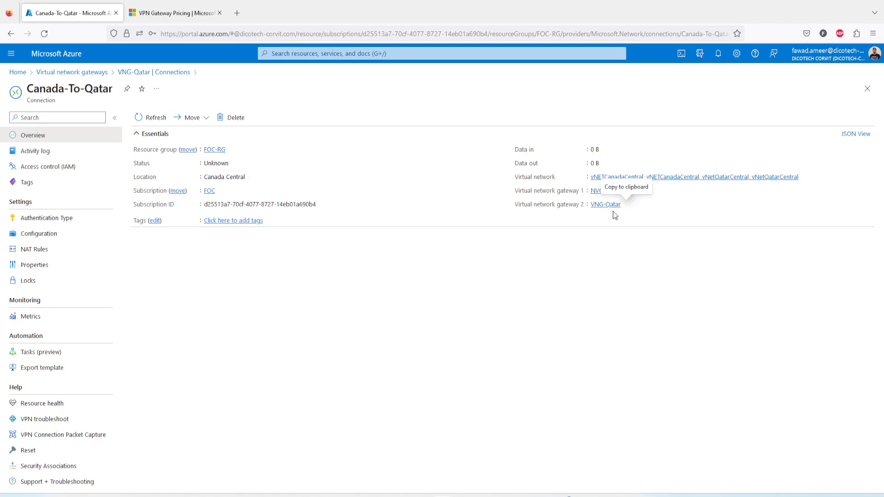
Return to the virtual network gateways list and open the NVG-Canada gateway's connections.
left_click(91, 78)
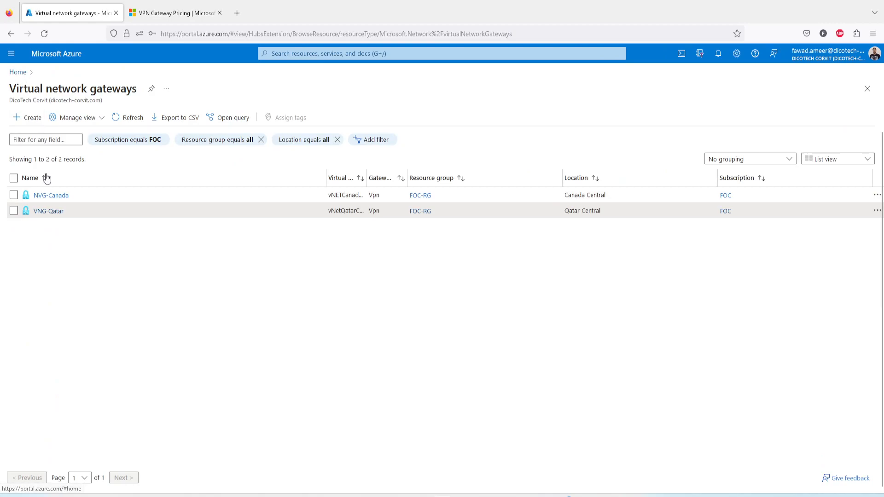
left_click(52, 196)
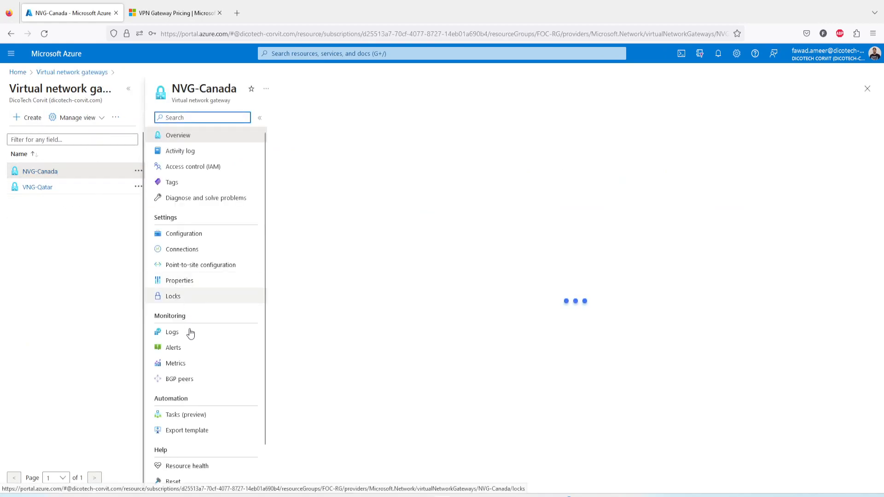
left_click(179, 250)
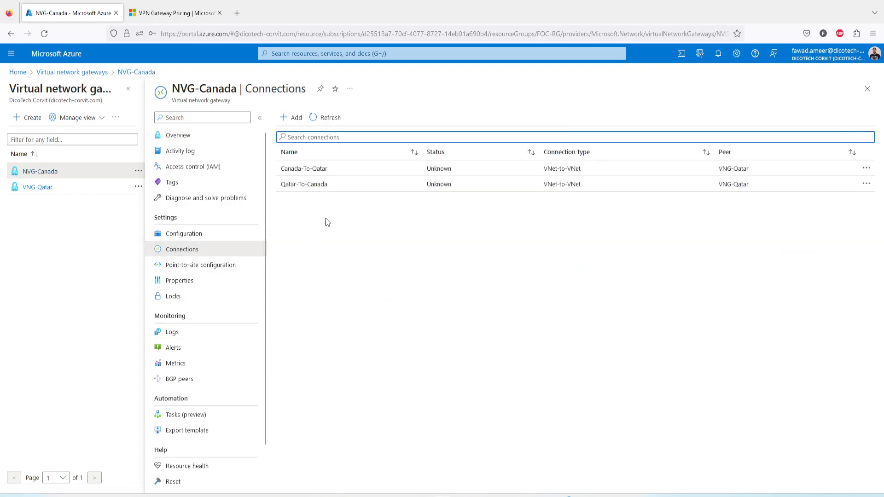
Inspect and refresh the Qatar-To-Canada connection's overview, close it, and reload the gateway connections' status.
left_click(314, 184)
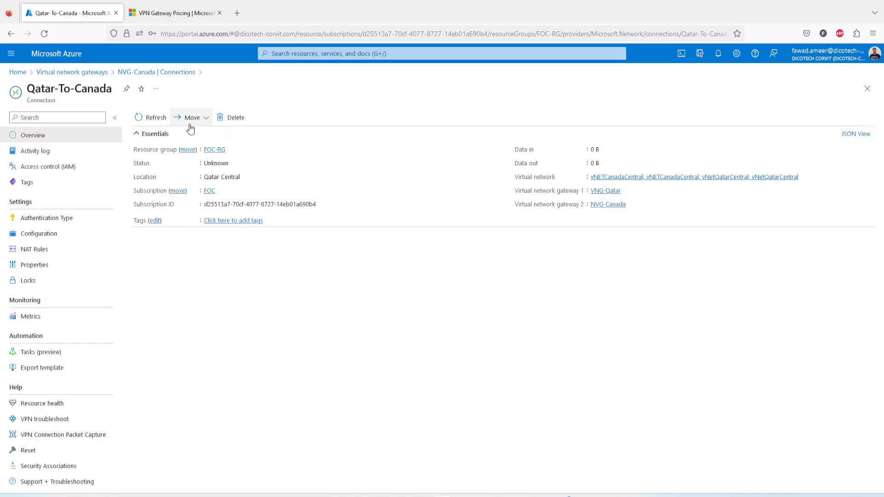
left_click(157, 119)
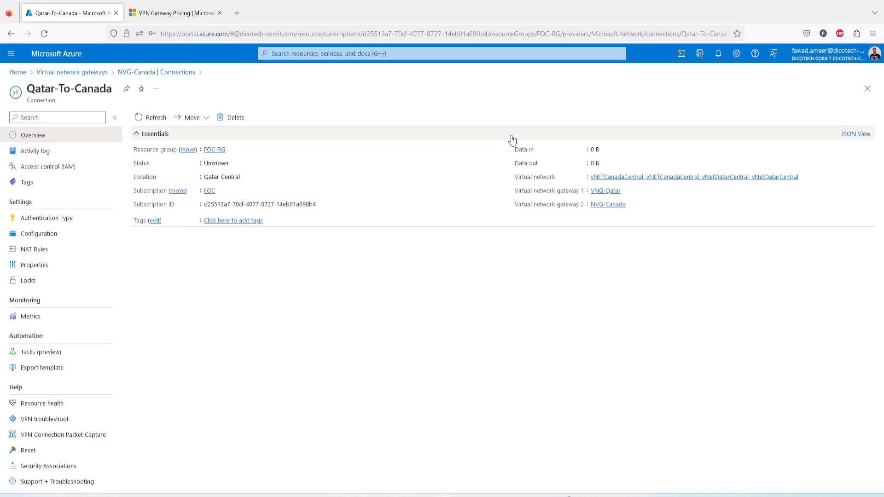
left_click(867, 88)
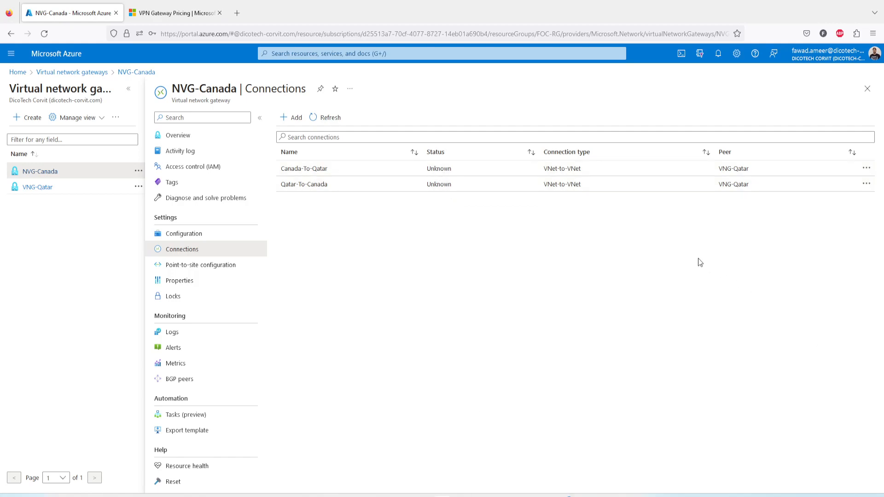
left_click(328, 117)
left_click(44, 33)
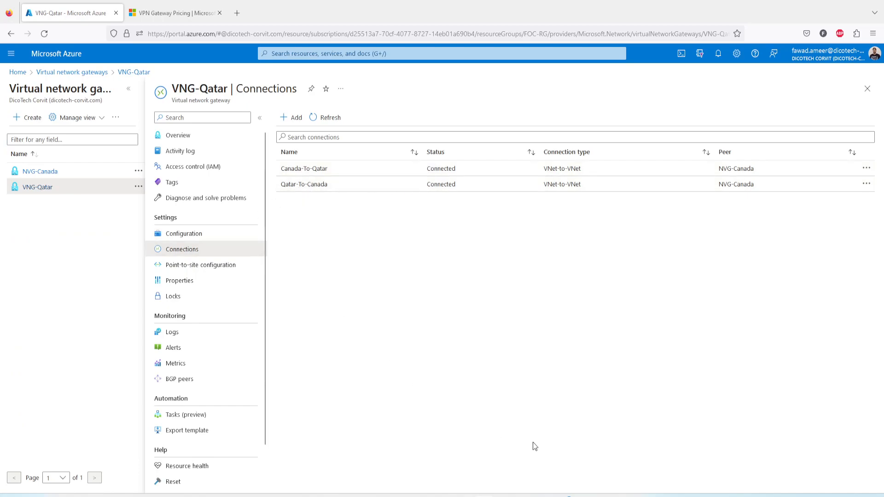
Switch to the Canada VM's Remote Desktop session, stop the continuous ping to 10.0.0.4 and review its earlier output.
mouse_move(640, 495)
left_click(641, 450)
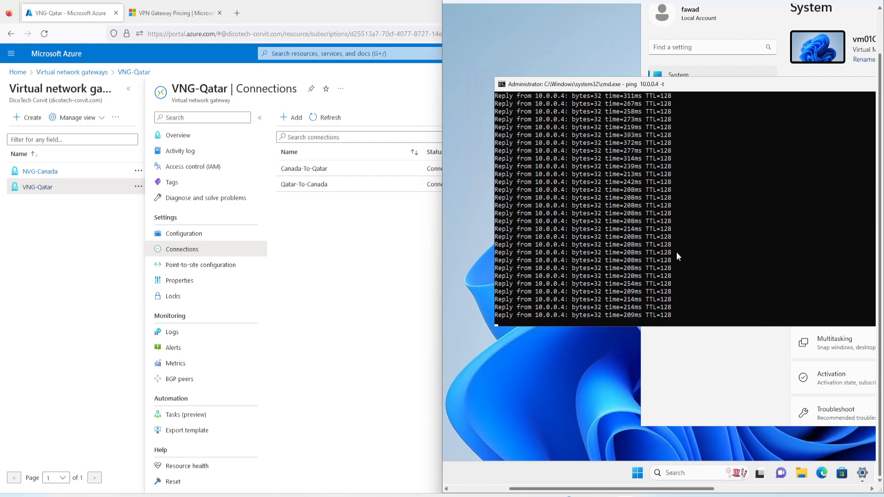
left_click(668, 203)
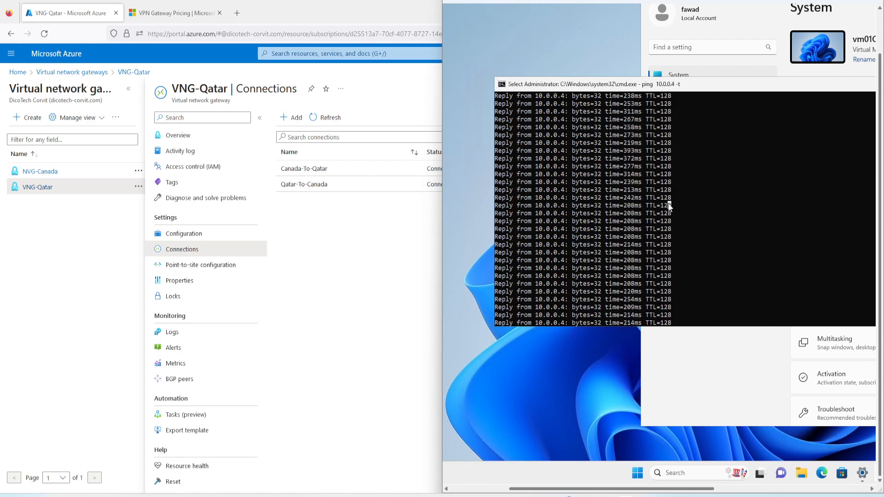
key("Escape")
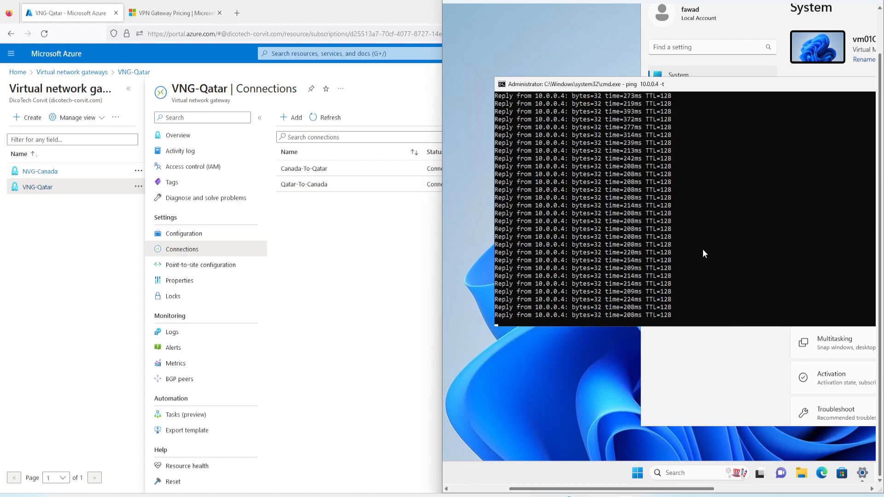
key("ctrl+c")
scroll(702, 249, "up", 5)
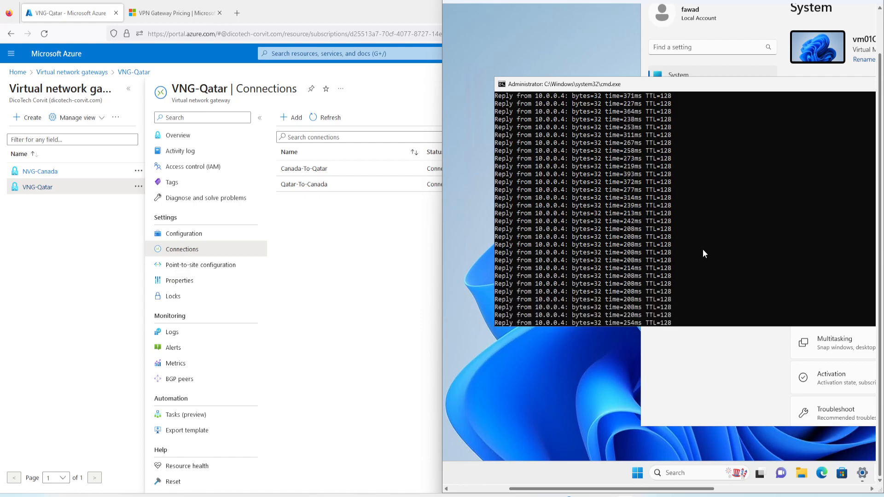
scroll(702, 249, "up", 10)
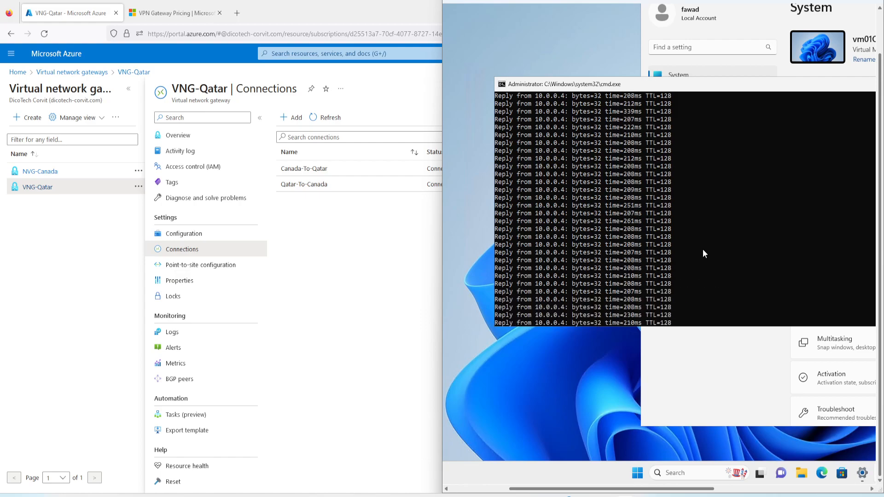
scroll(702, 249, "up", 10)
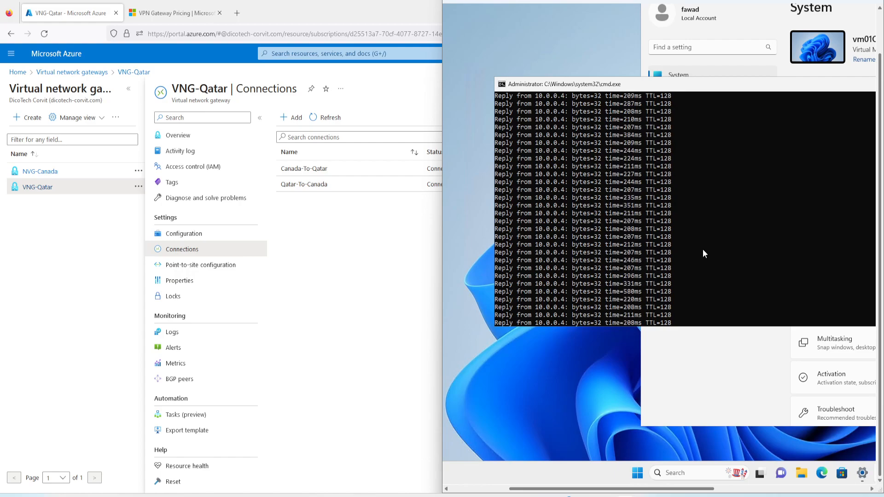
scroll(702, 249, "up", 8)
scroll(702, 249, "down", 5)
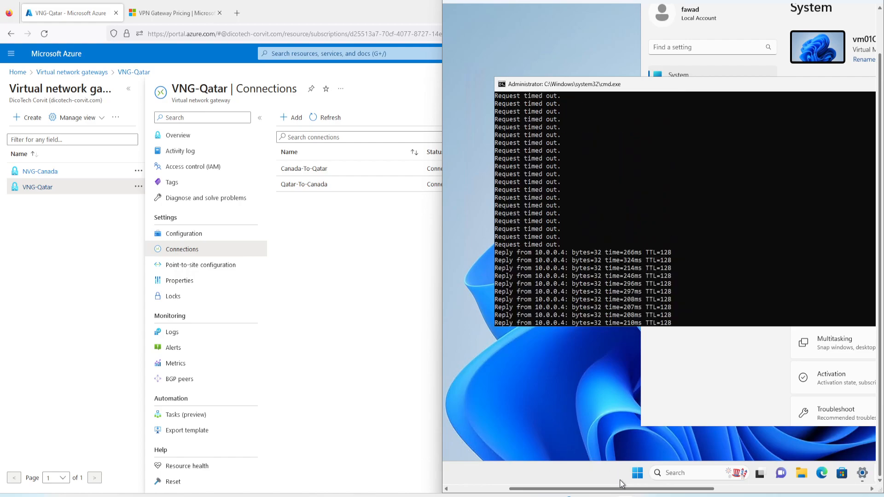
Switch to the Qatar VM's Remote Desktop session, stop the continuous ping to 192.168.0.4 and review its earlier output.
mouse_move(621, 481)
left_click(698, 447)
left_click(273, 271)
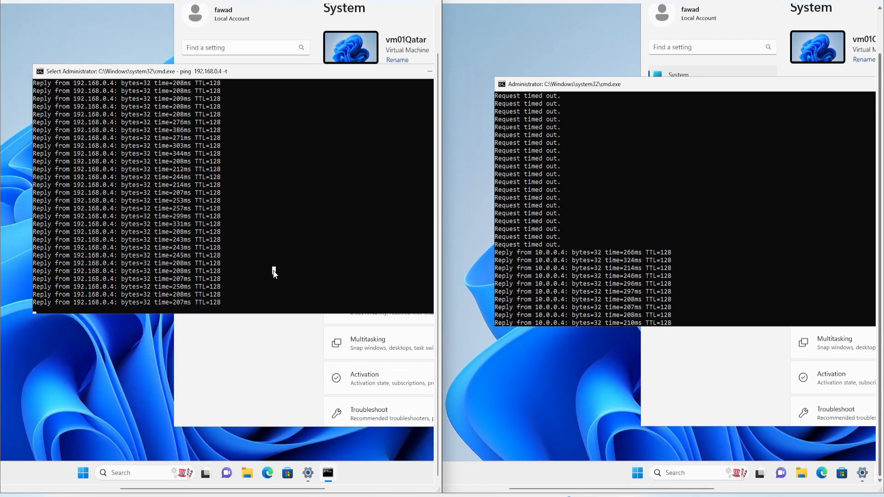
key("ctrl+c")
key("ctrl+c")
scroll(274, 271, "up", 14)
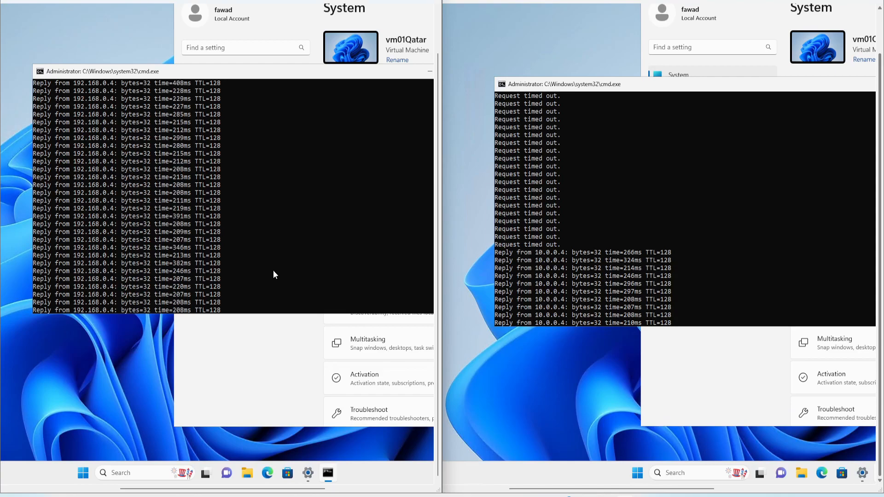
scroll(273, 271, "up", 12)
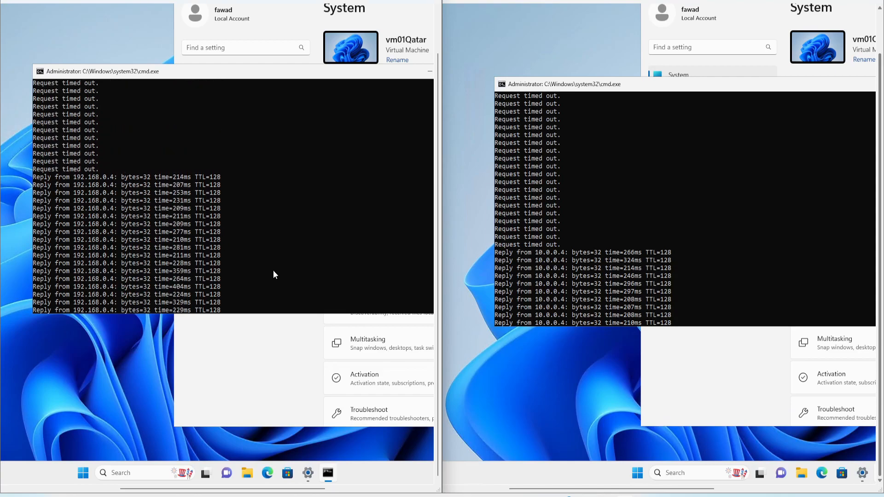
Run ipconfig in the Qatar VM's command prompt to check its IP configuration.
key("ctrl+c")
key("Return")
key("Return")
key("Return")
type("ipconfig")
key("Return")
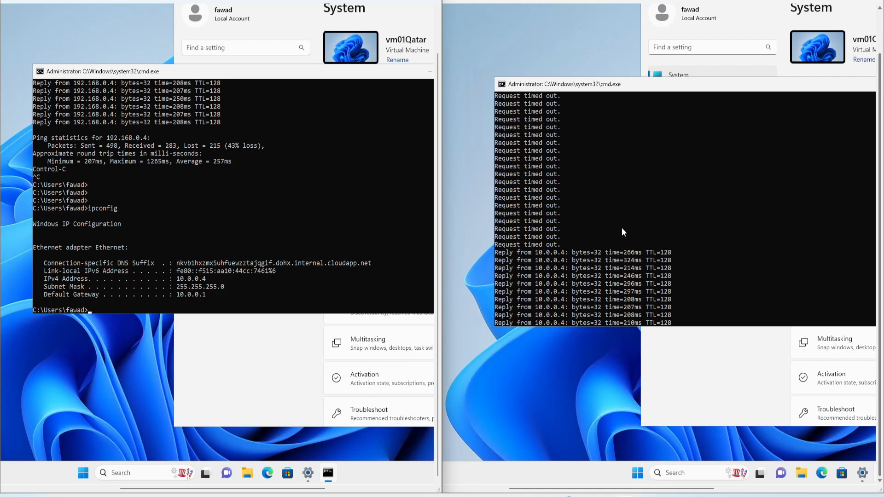
Run ipconfig in the Canada VM's command prompt to check its IP configuration.
left_click(658, 233)
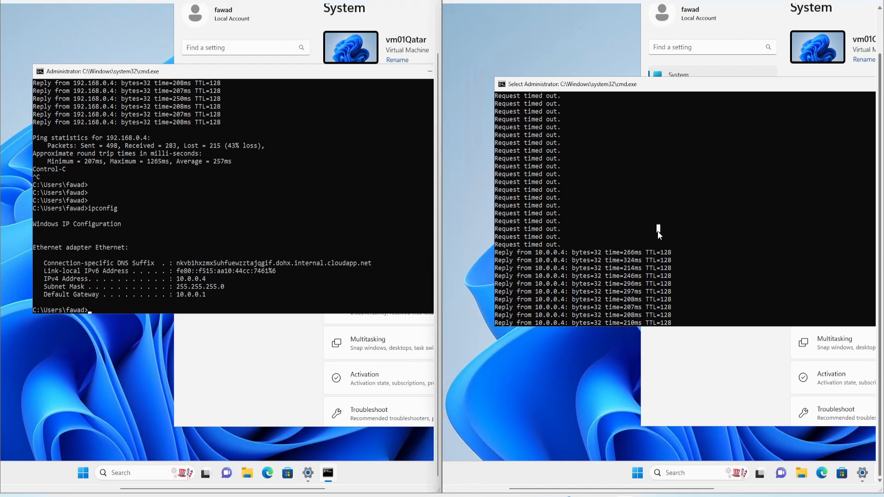
key("Escape")
key("ctrl+c")
key("Up")
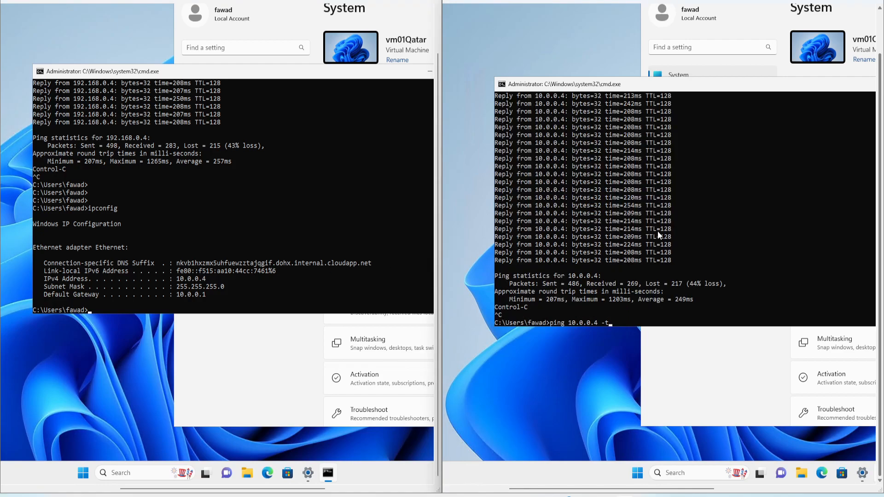
key("Up")
key("Return")
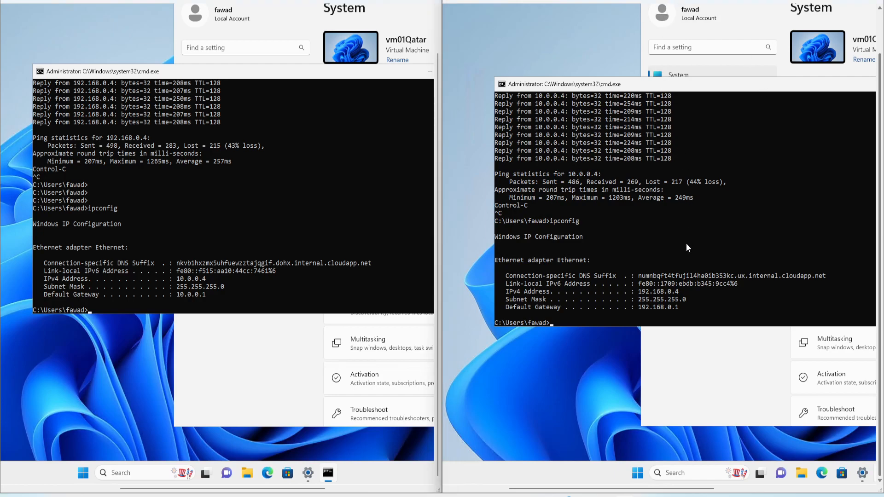
Minimize both Remote Desktop sessions to return to the Azure portal and refresh the VNG-Qatar gateway's connections.
left_click(390, 1)
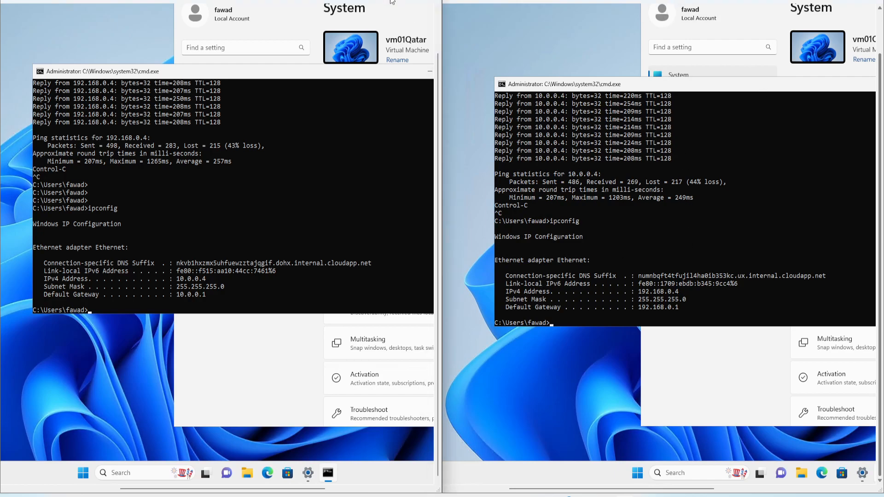
left_click(830, 3)
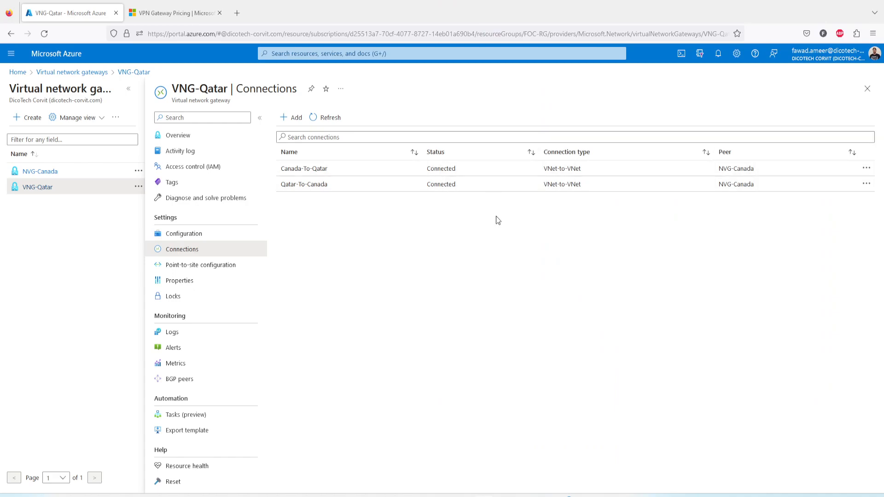
left_click(338, 122)
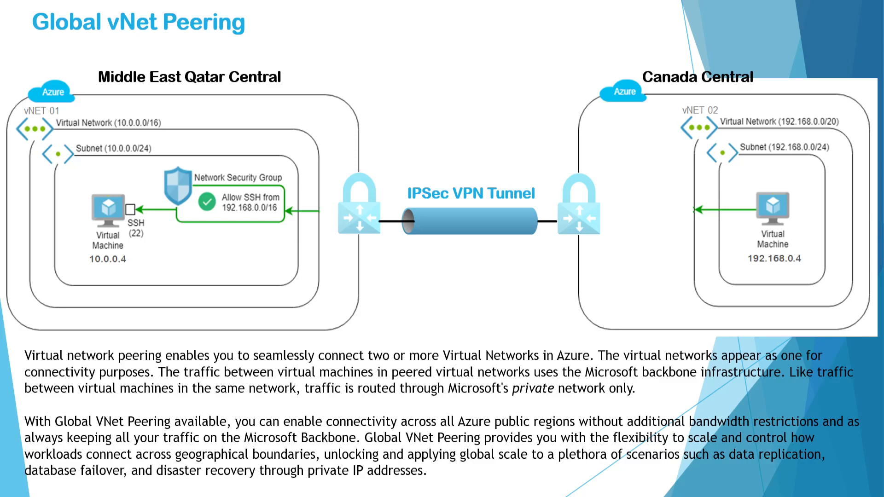
key("Right")
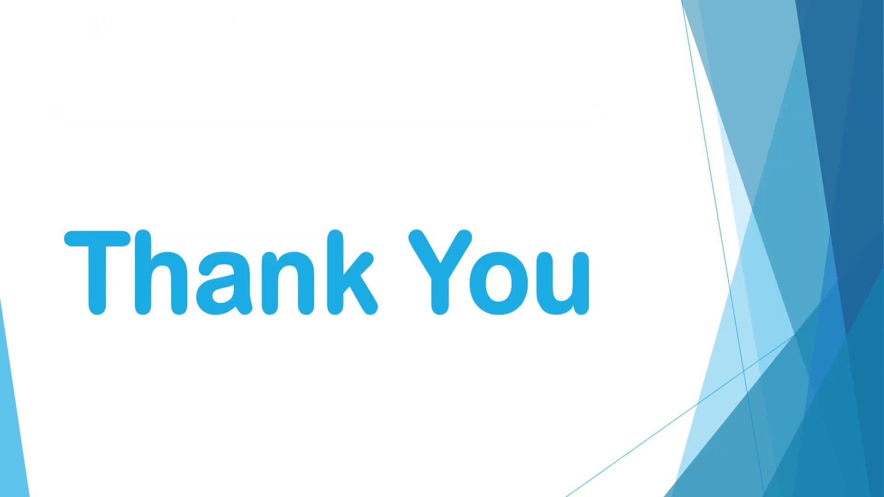